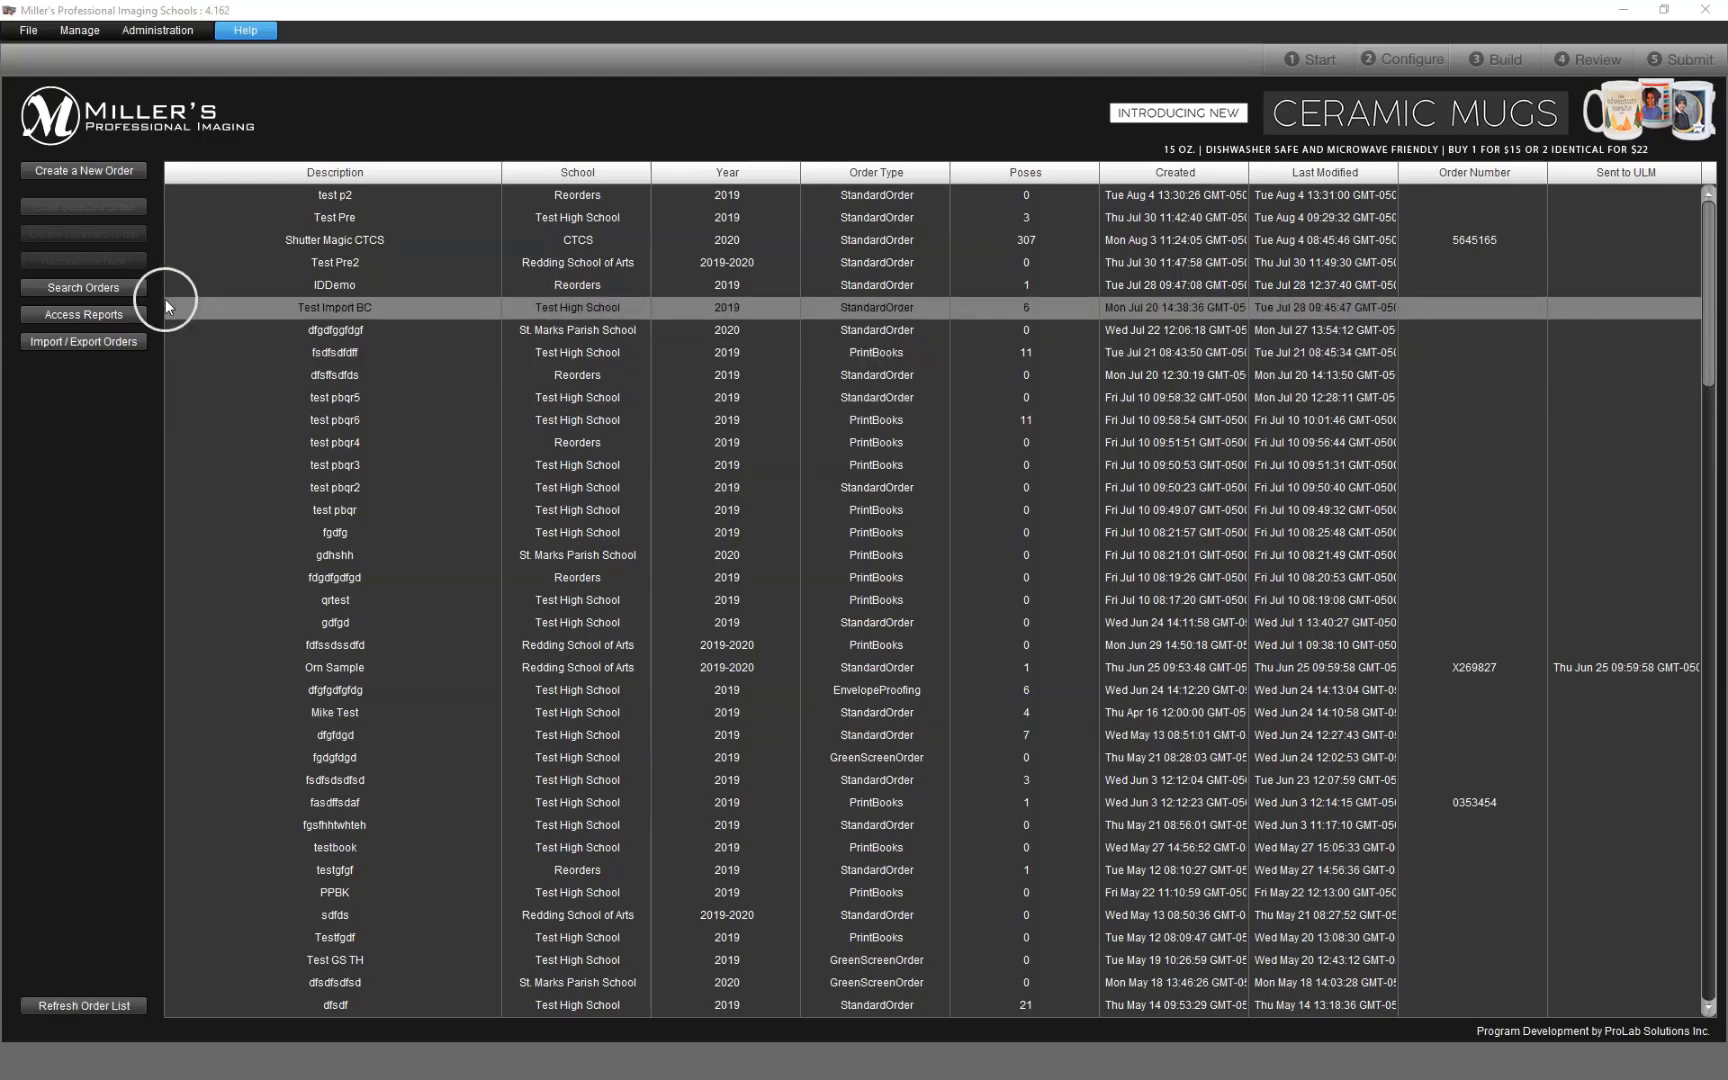
Start a new order named 'Pre Order Test' for Test High School 2019.
left_click(113, 171)
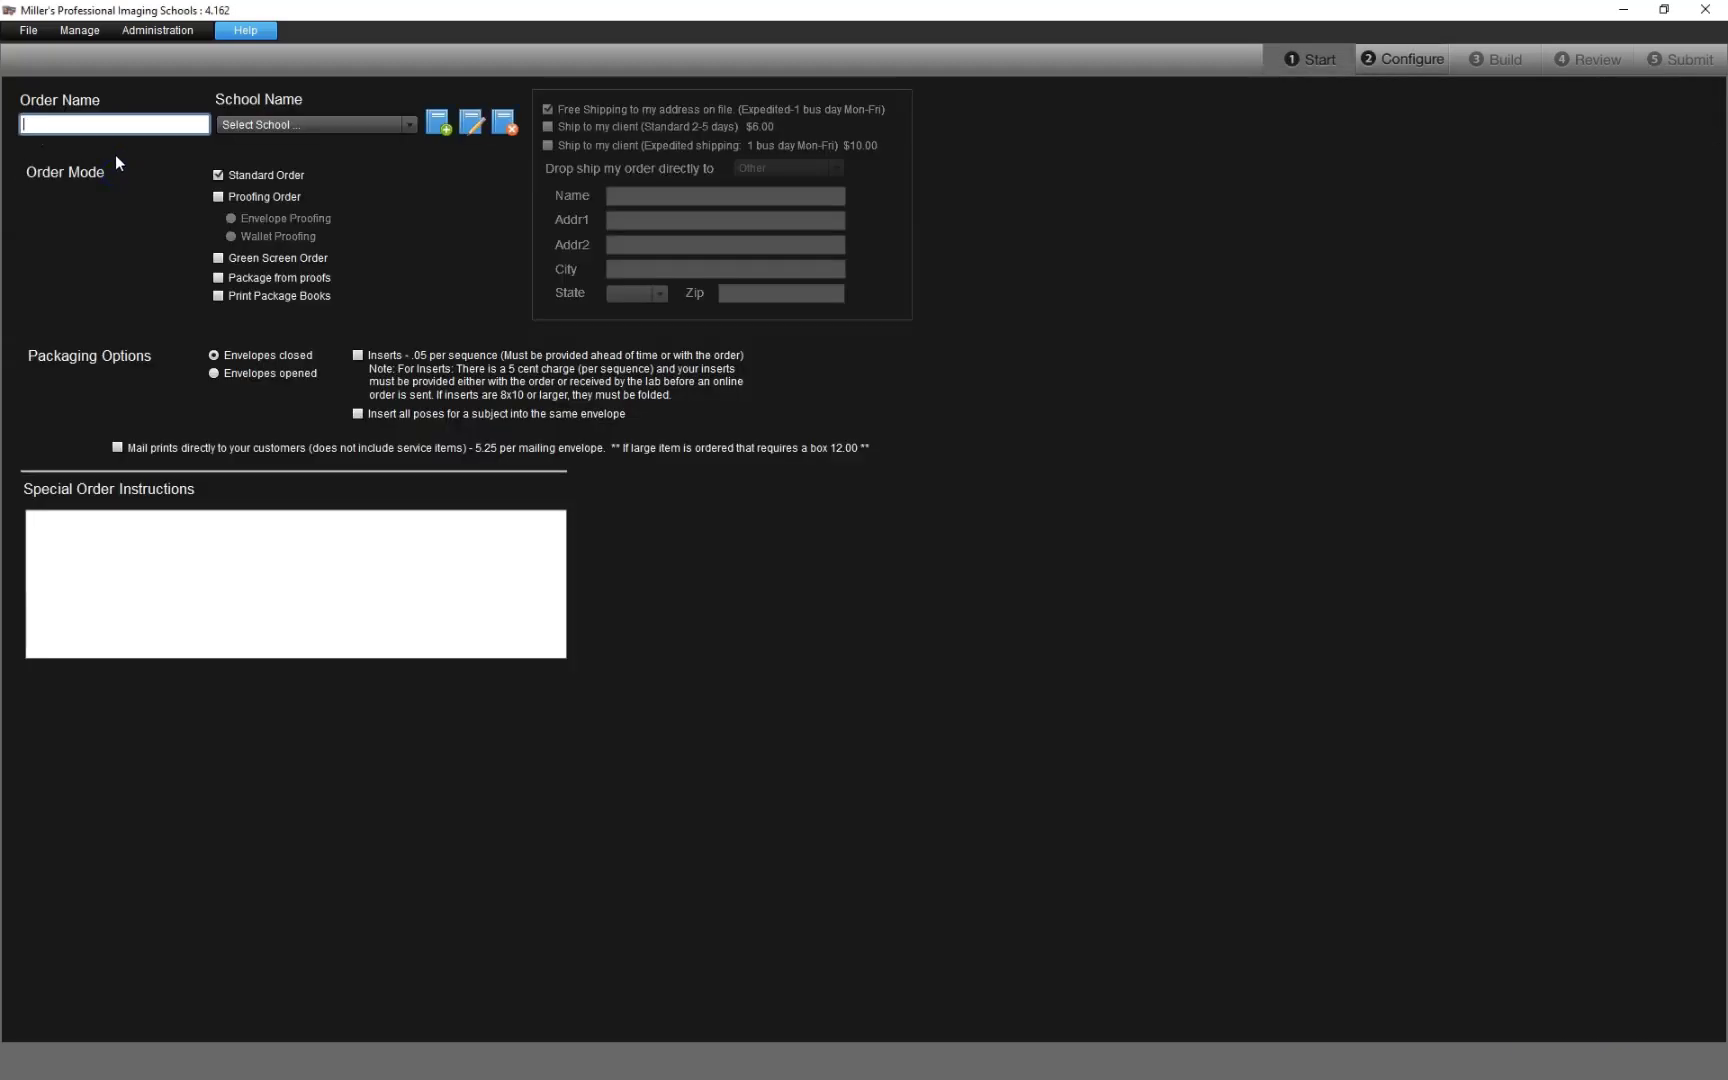
type("Pre Order Test")
left_click(350, 120)
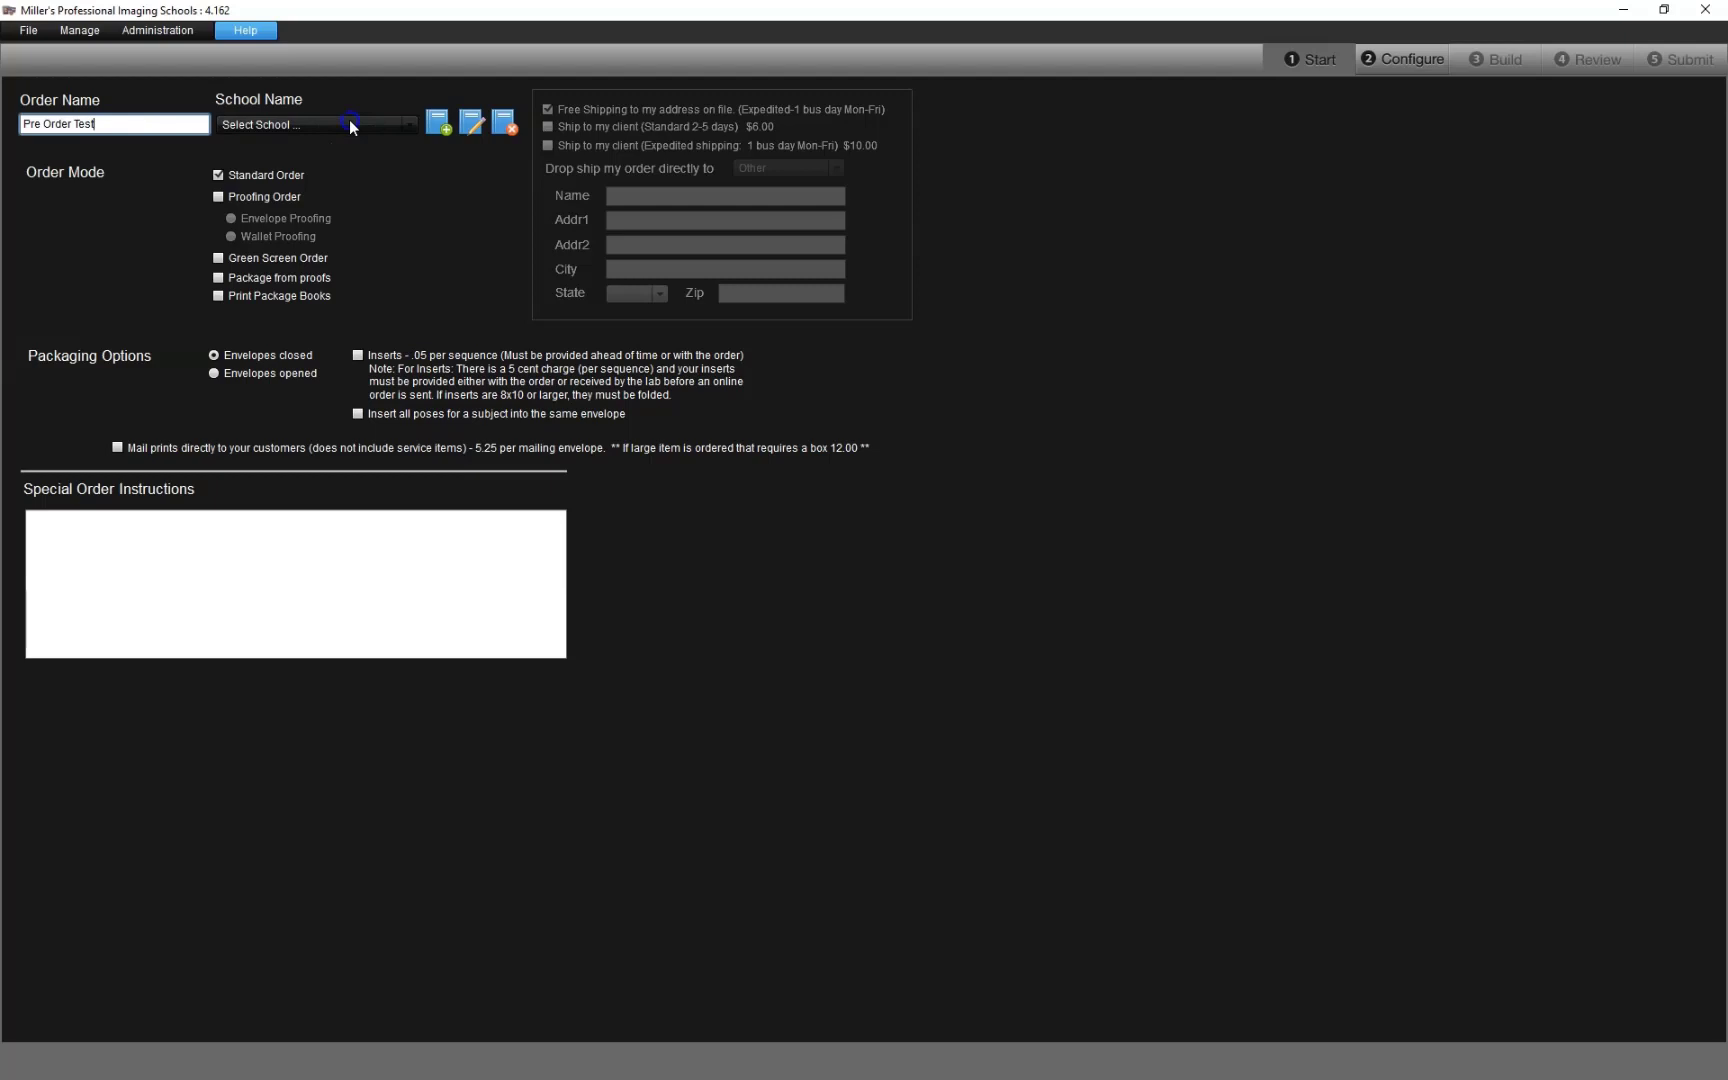
left_click(290, 262)
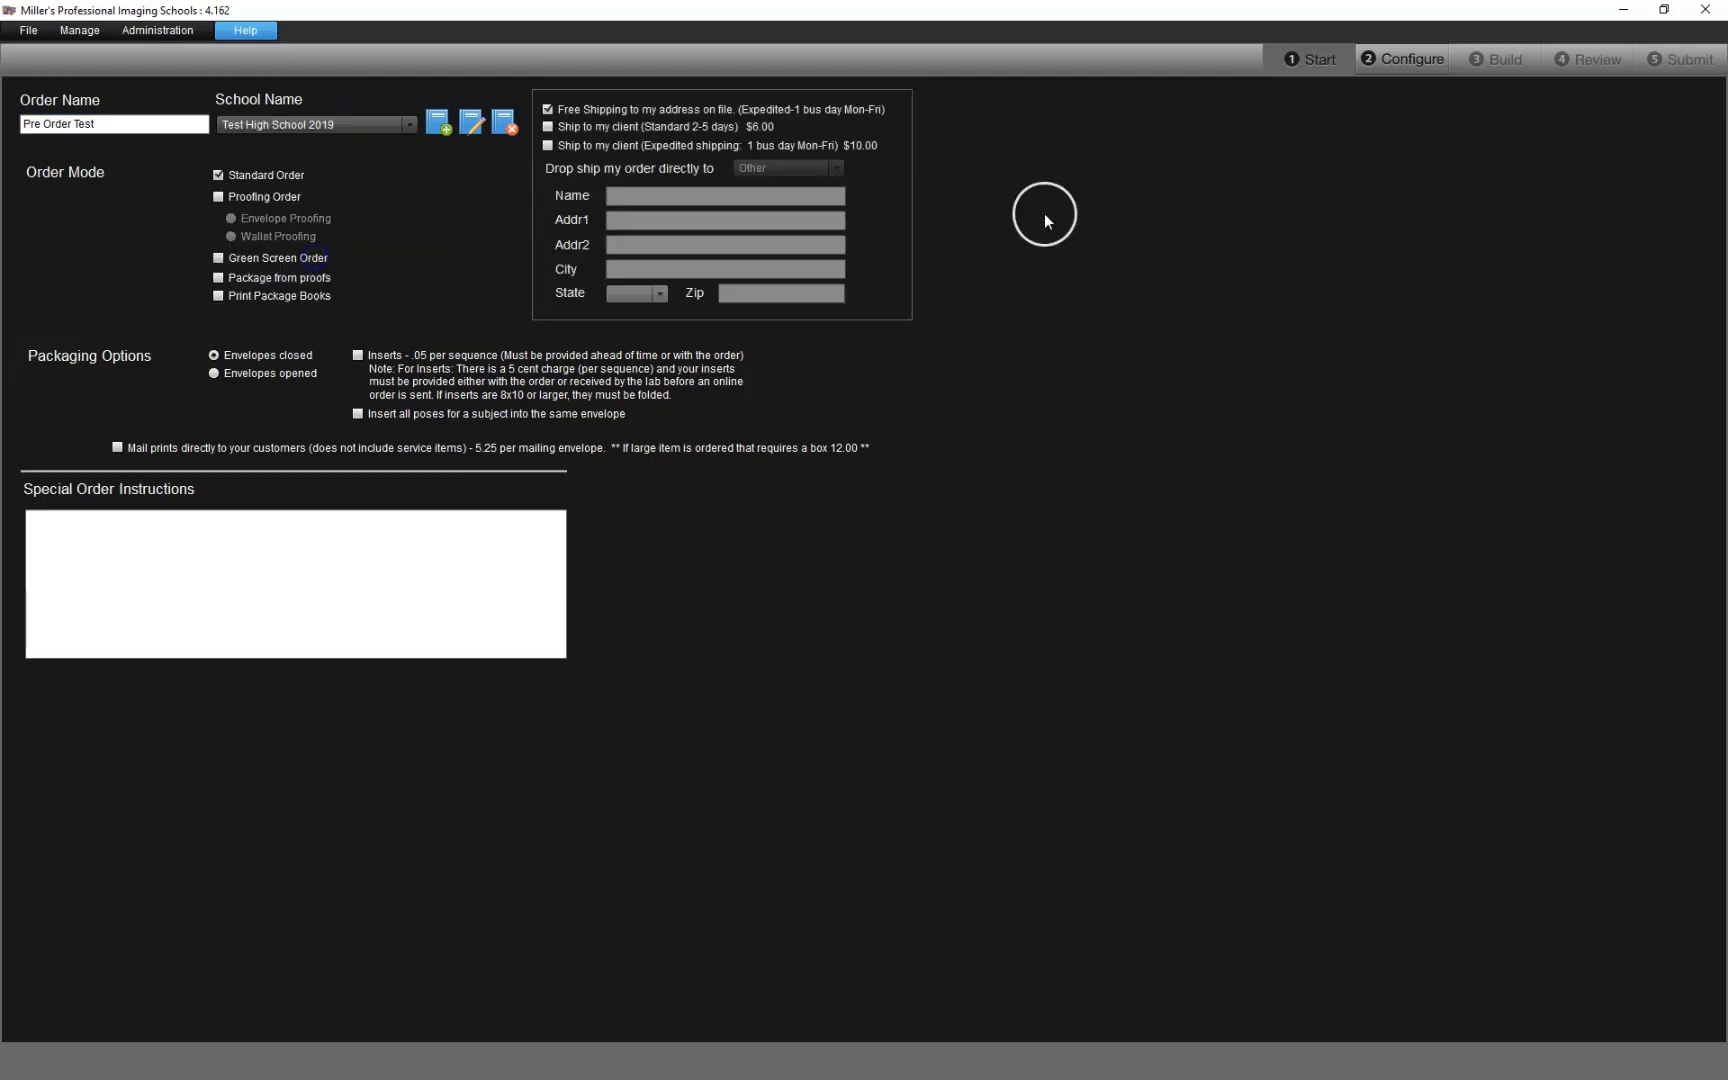
Choose the Pre Order Demo package set and expand Package A.
left_click(1392, 59)
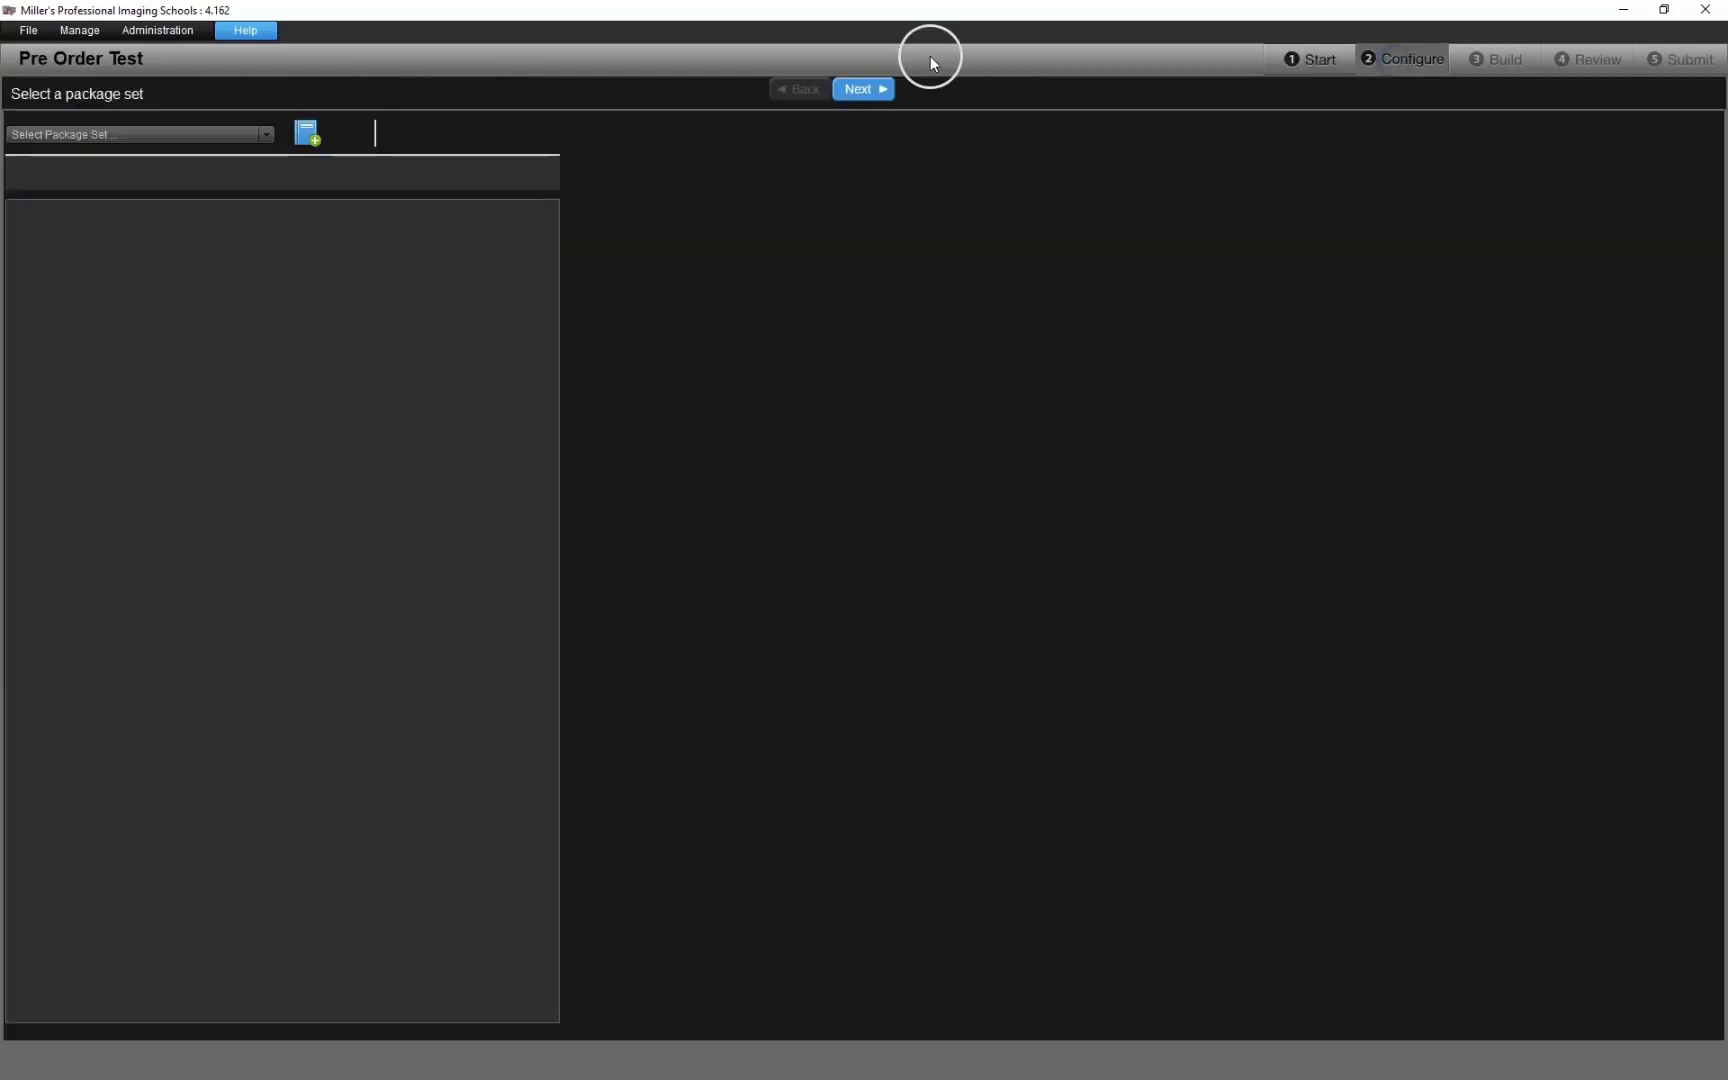
left_click(18, 136)
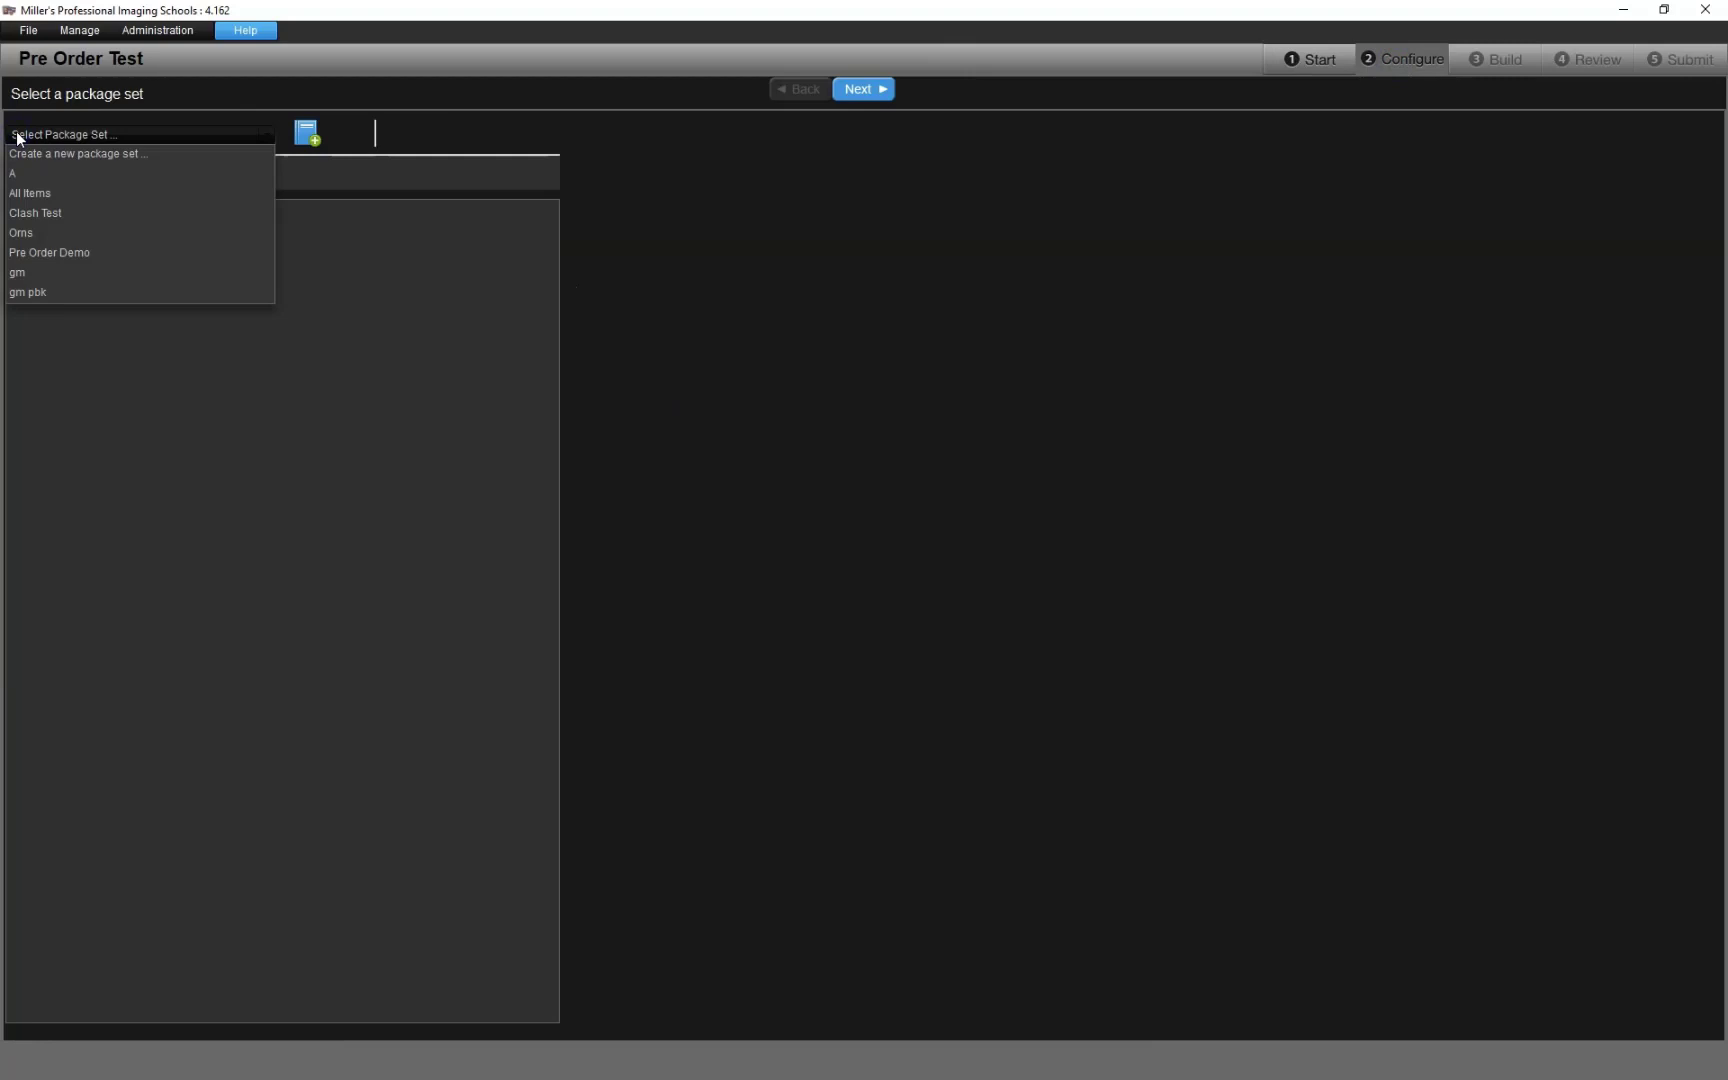
left_click(40, 252)
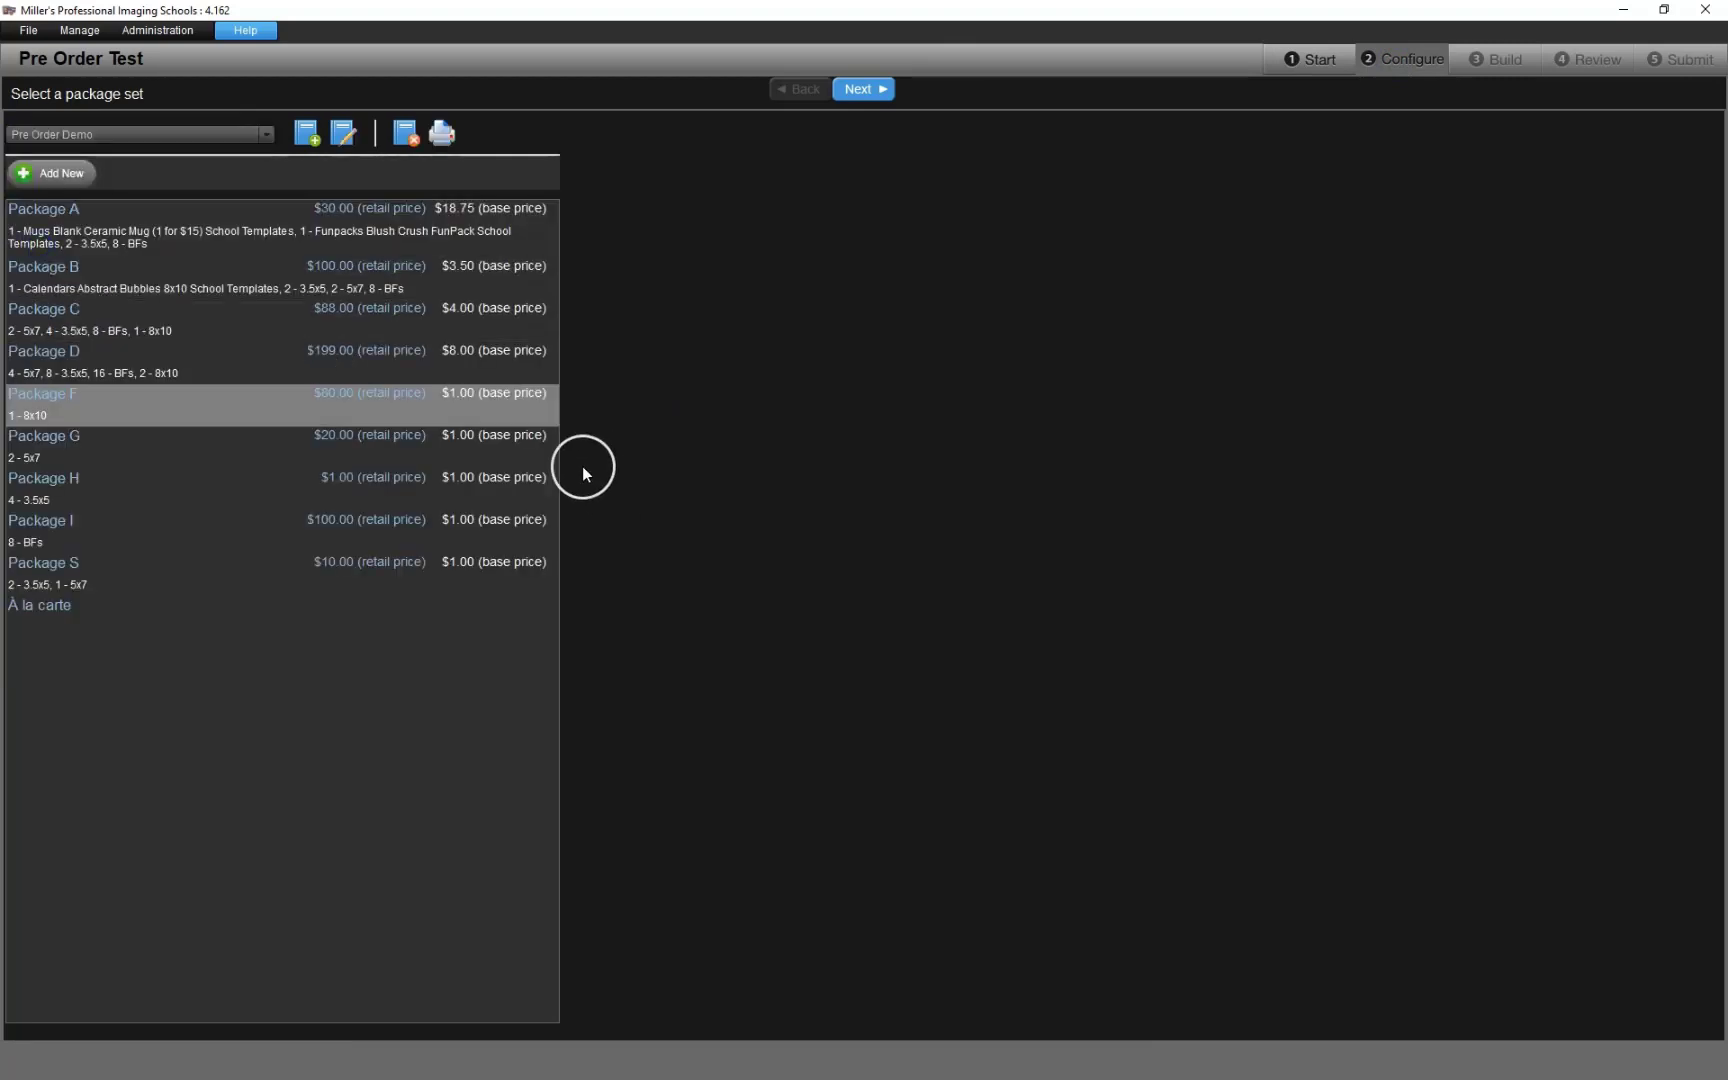
left_click(396, 235)
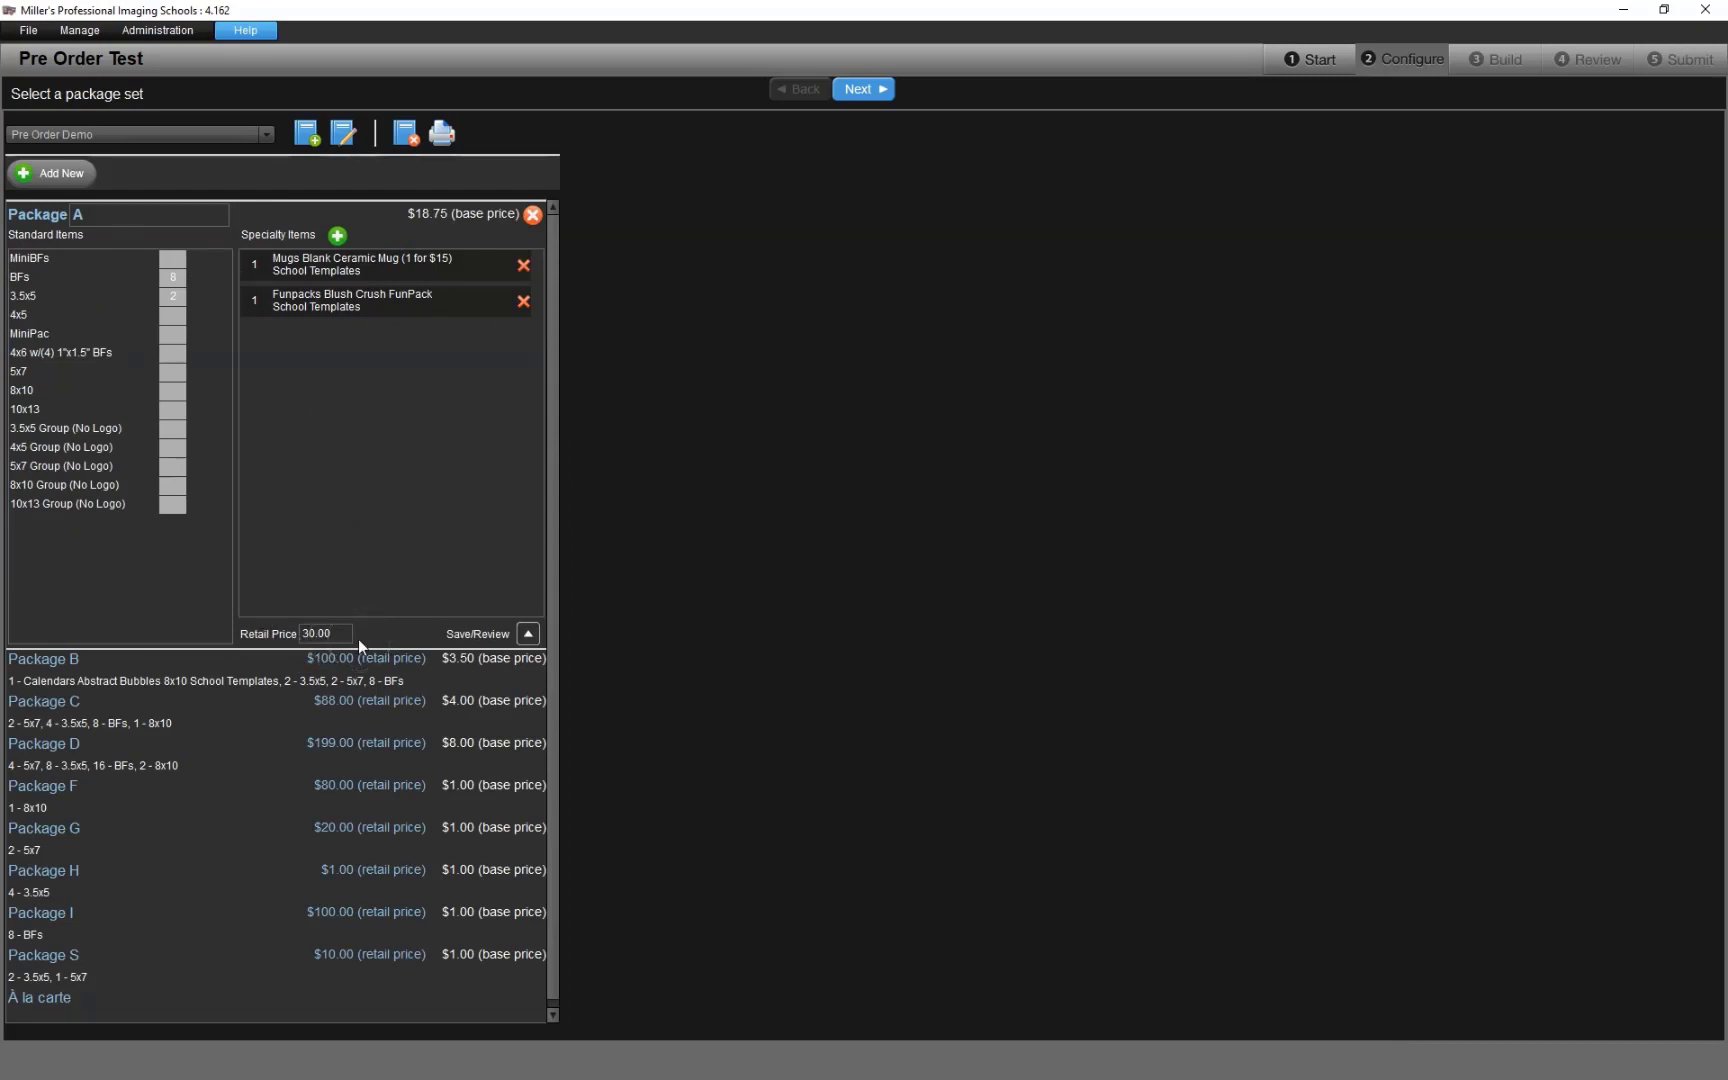
Skip past the image hosting, print and service item steps to the CSV import.
left_click(869, 92)
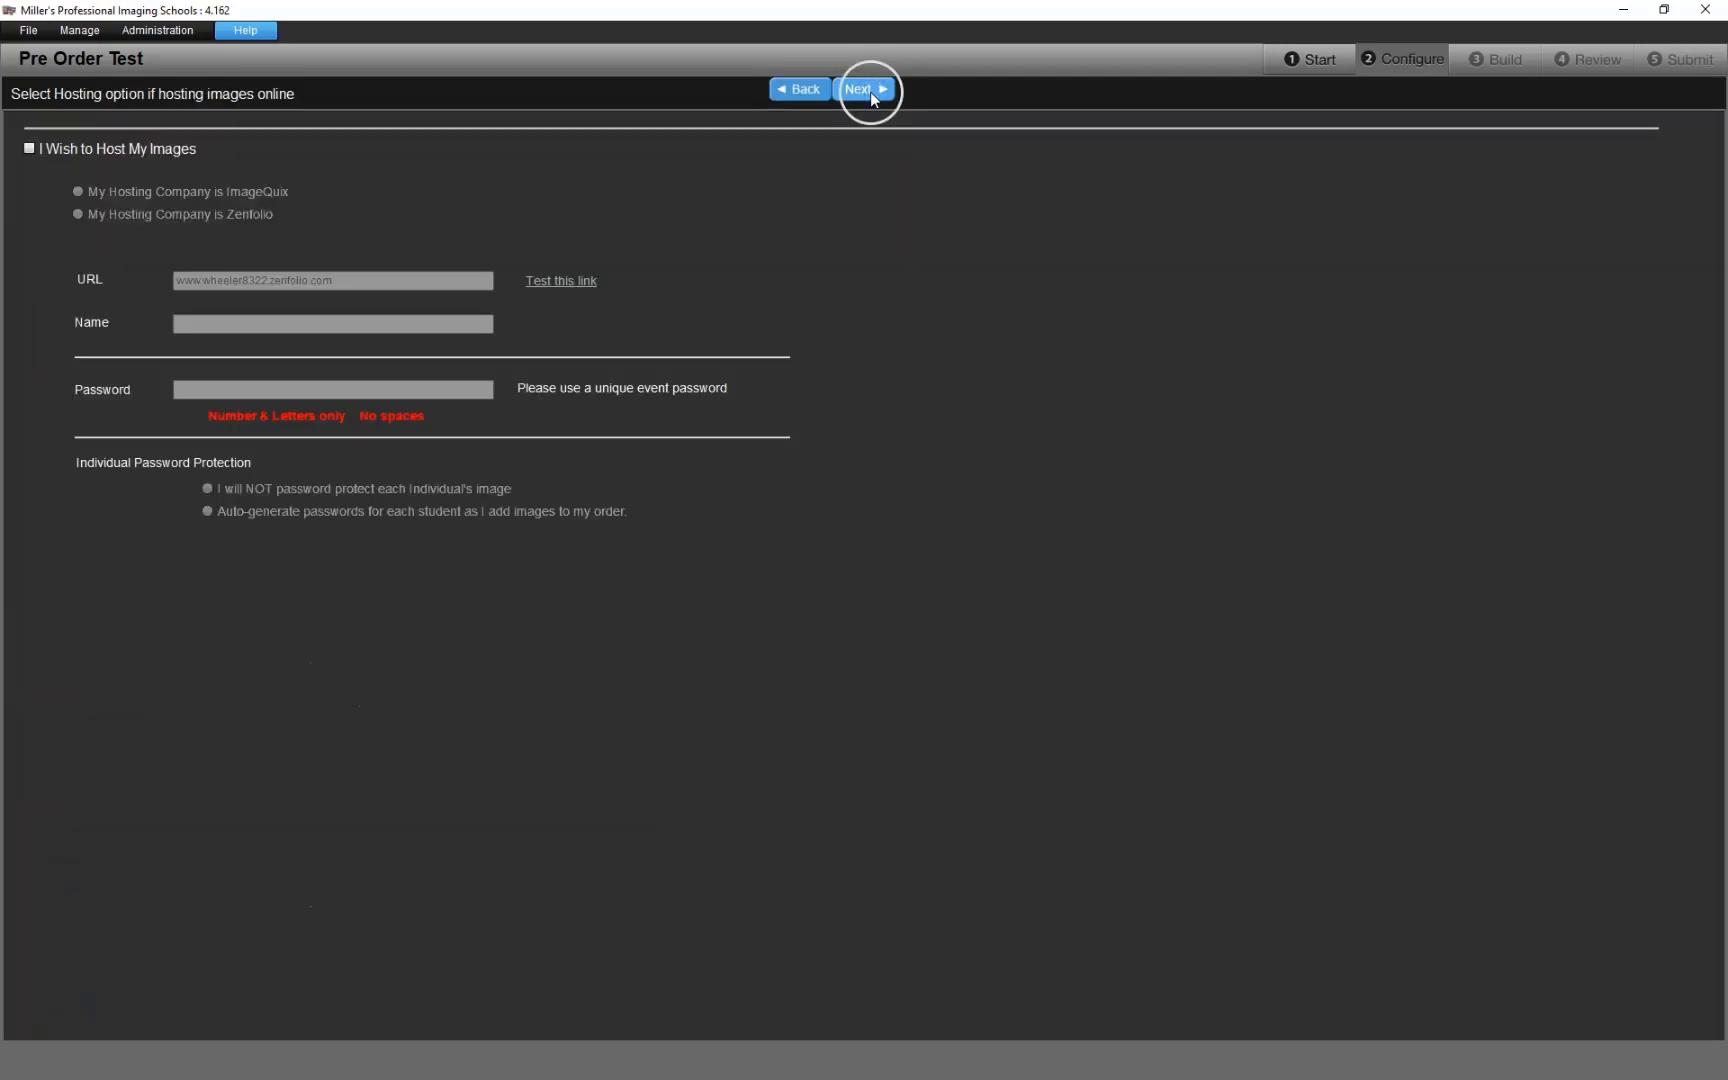
left_click(869, 92)
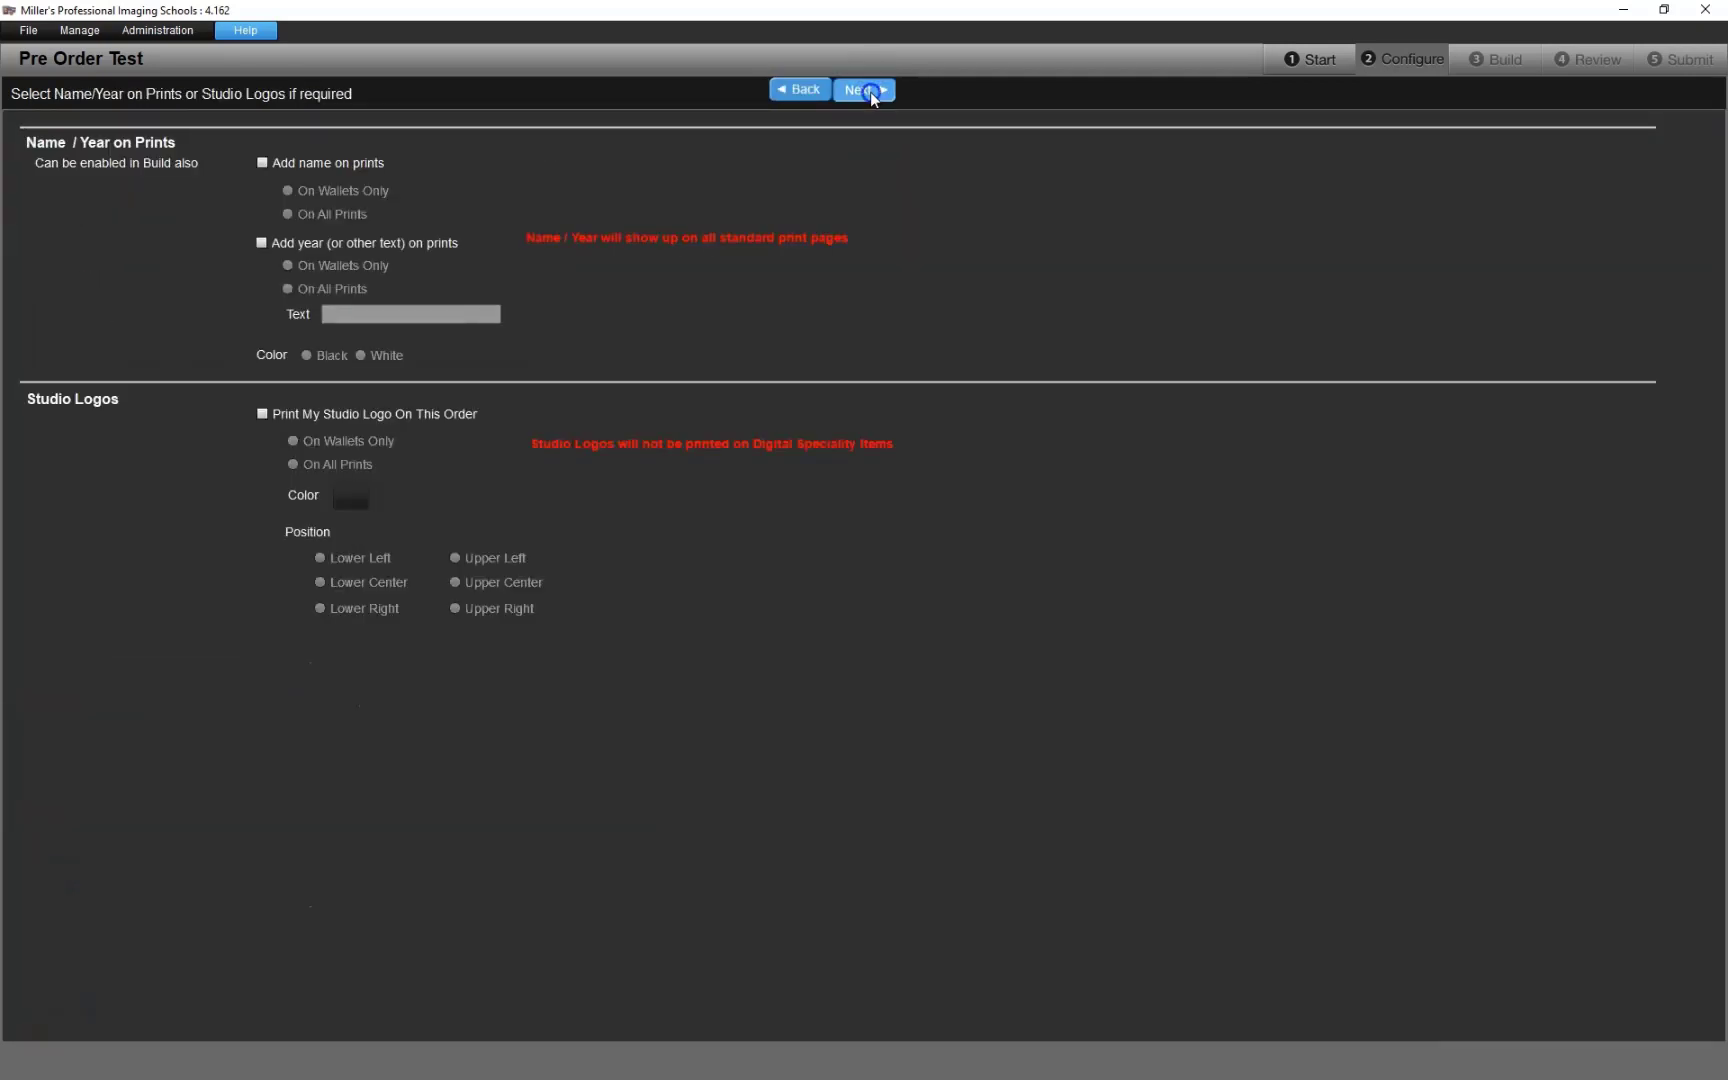
left_click(866, 90)
left_click(866, 90)
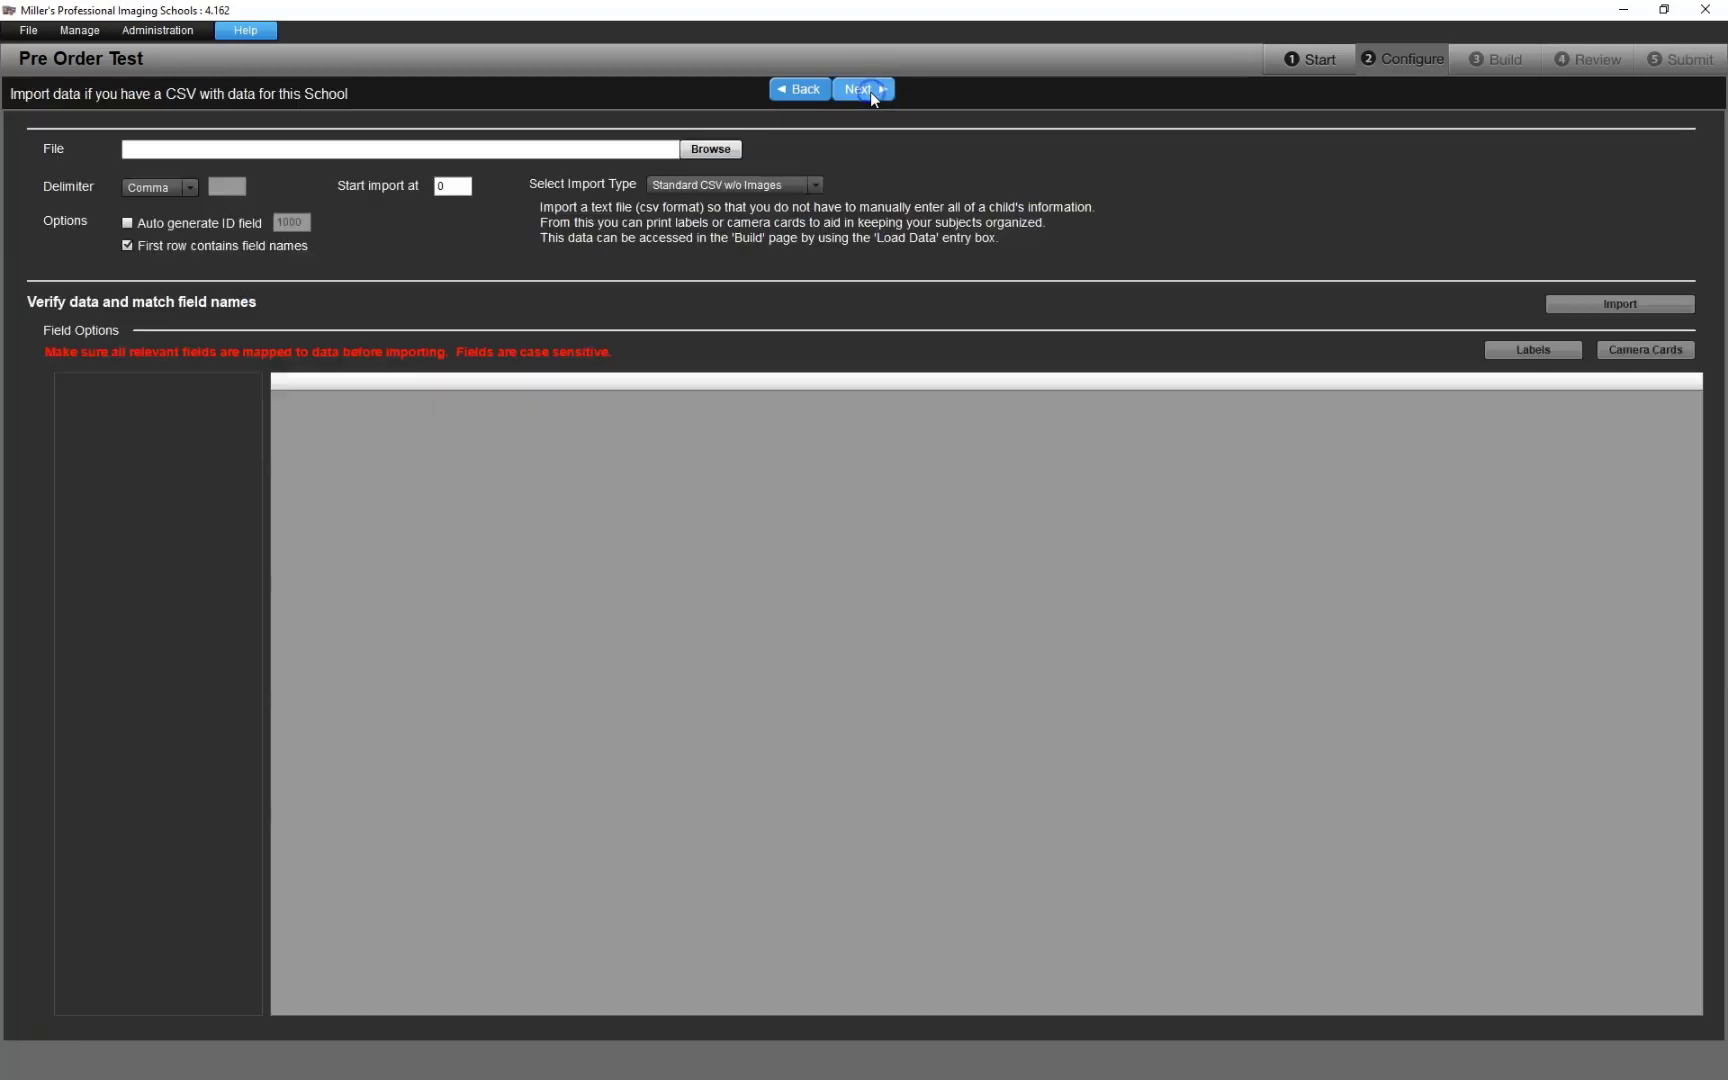
Import Demo Order Original.csv as Standard CSV w/o Images, loading 70 student records.
left_click(794, 190)
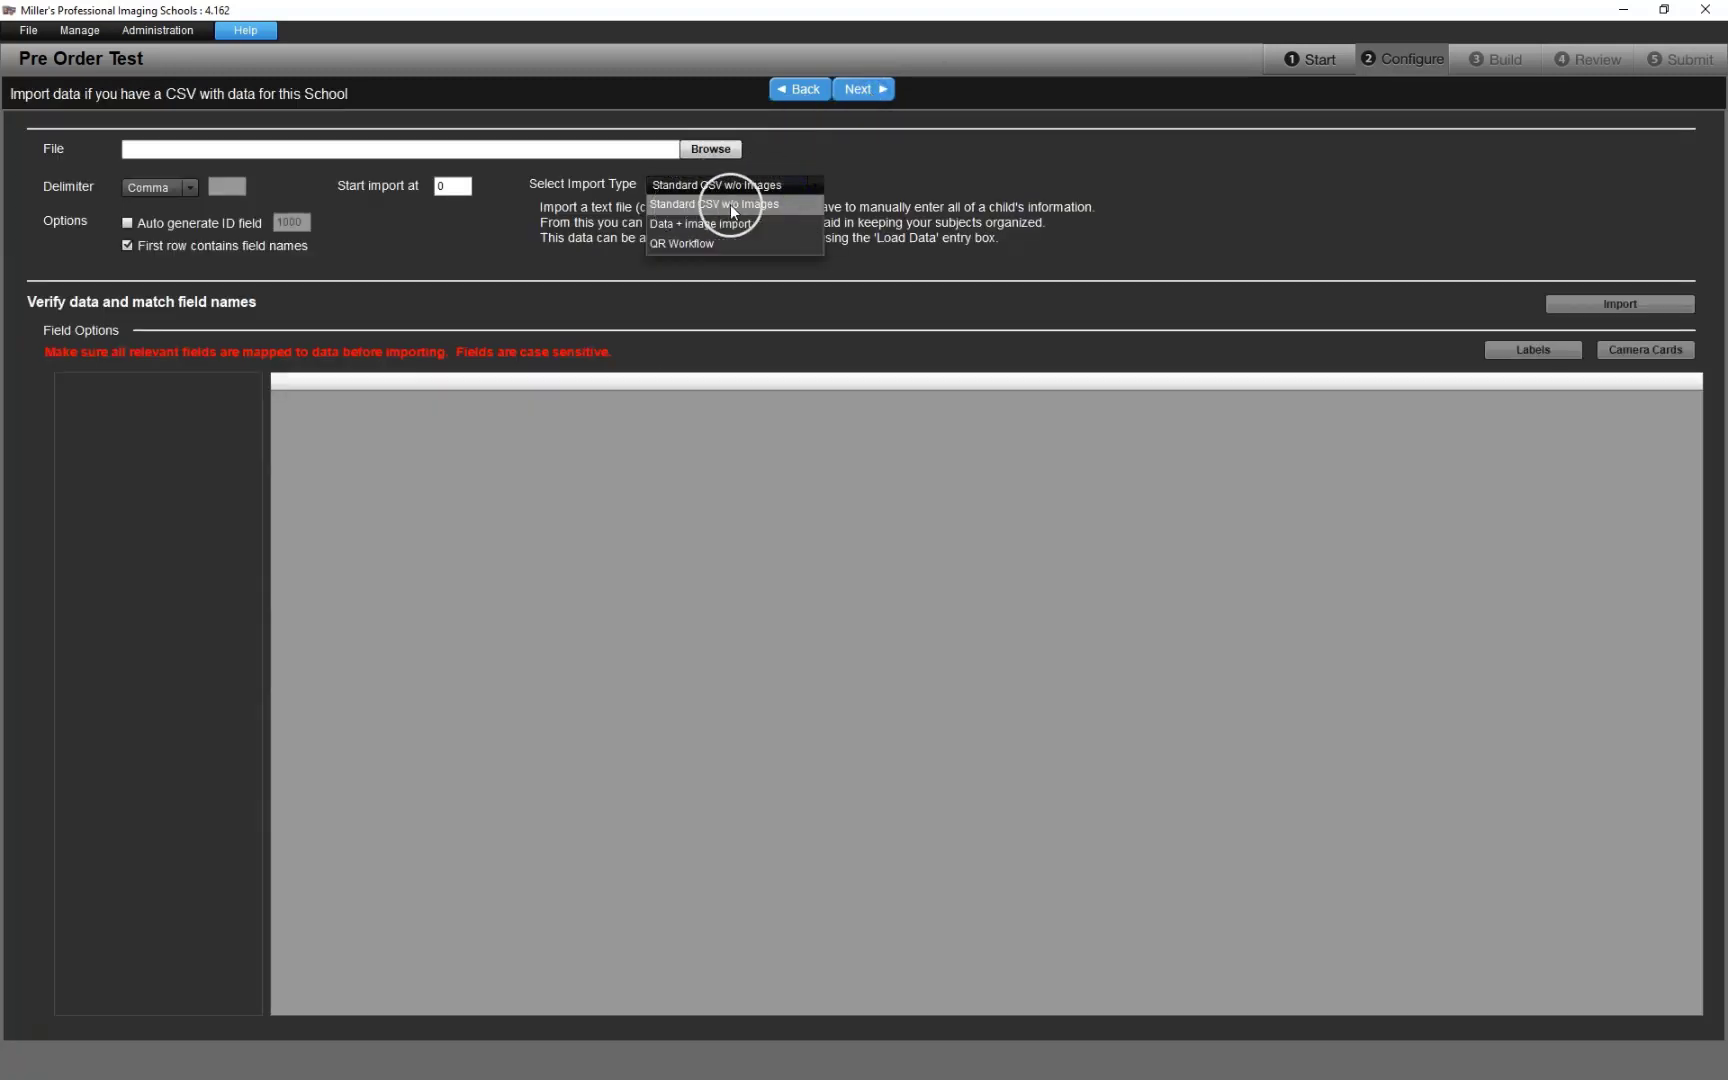
left_click(762, 203)
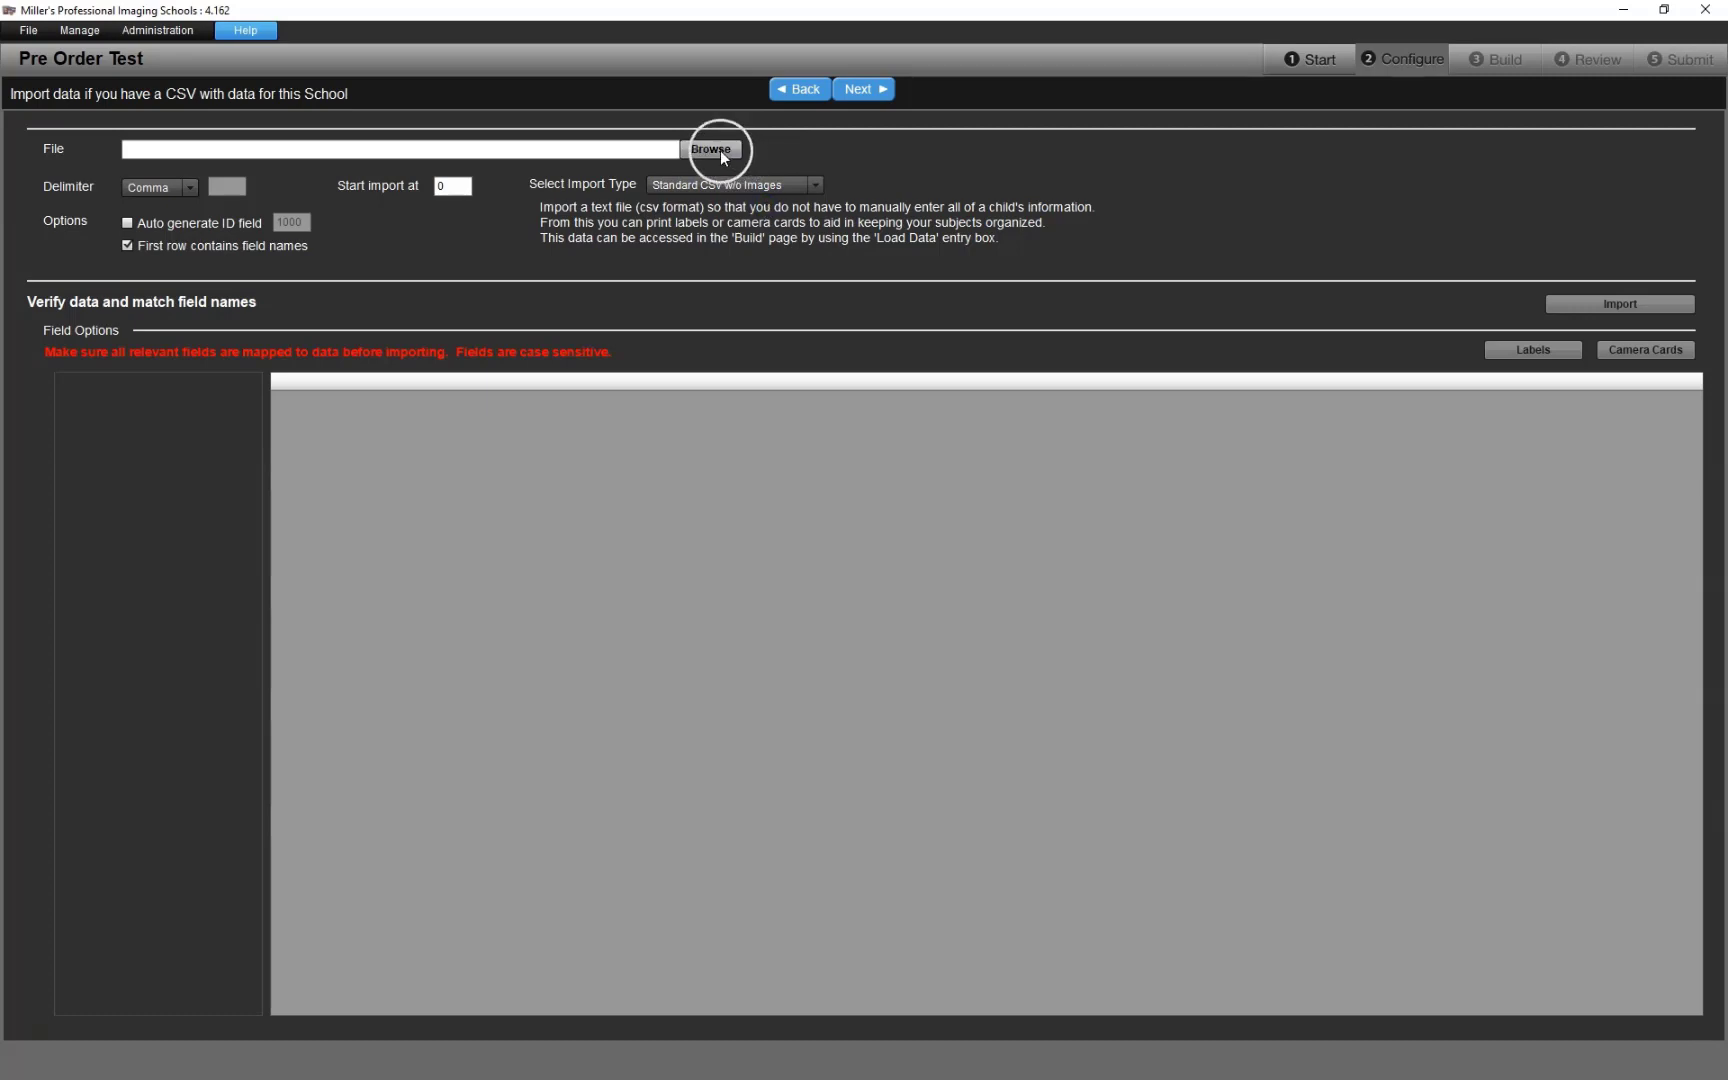
left_click(720, 150)
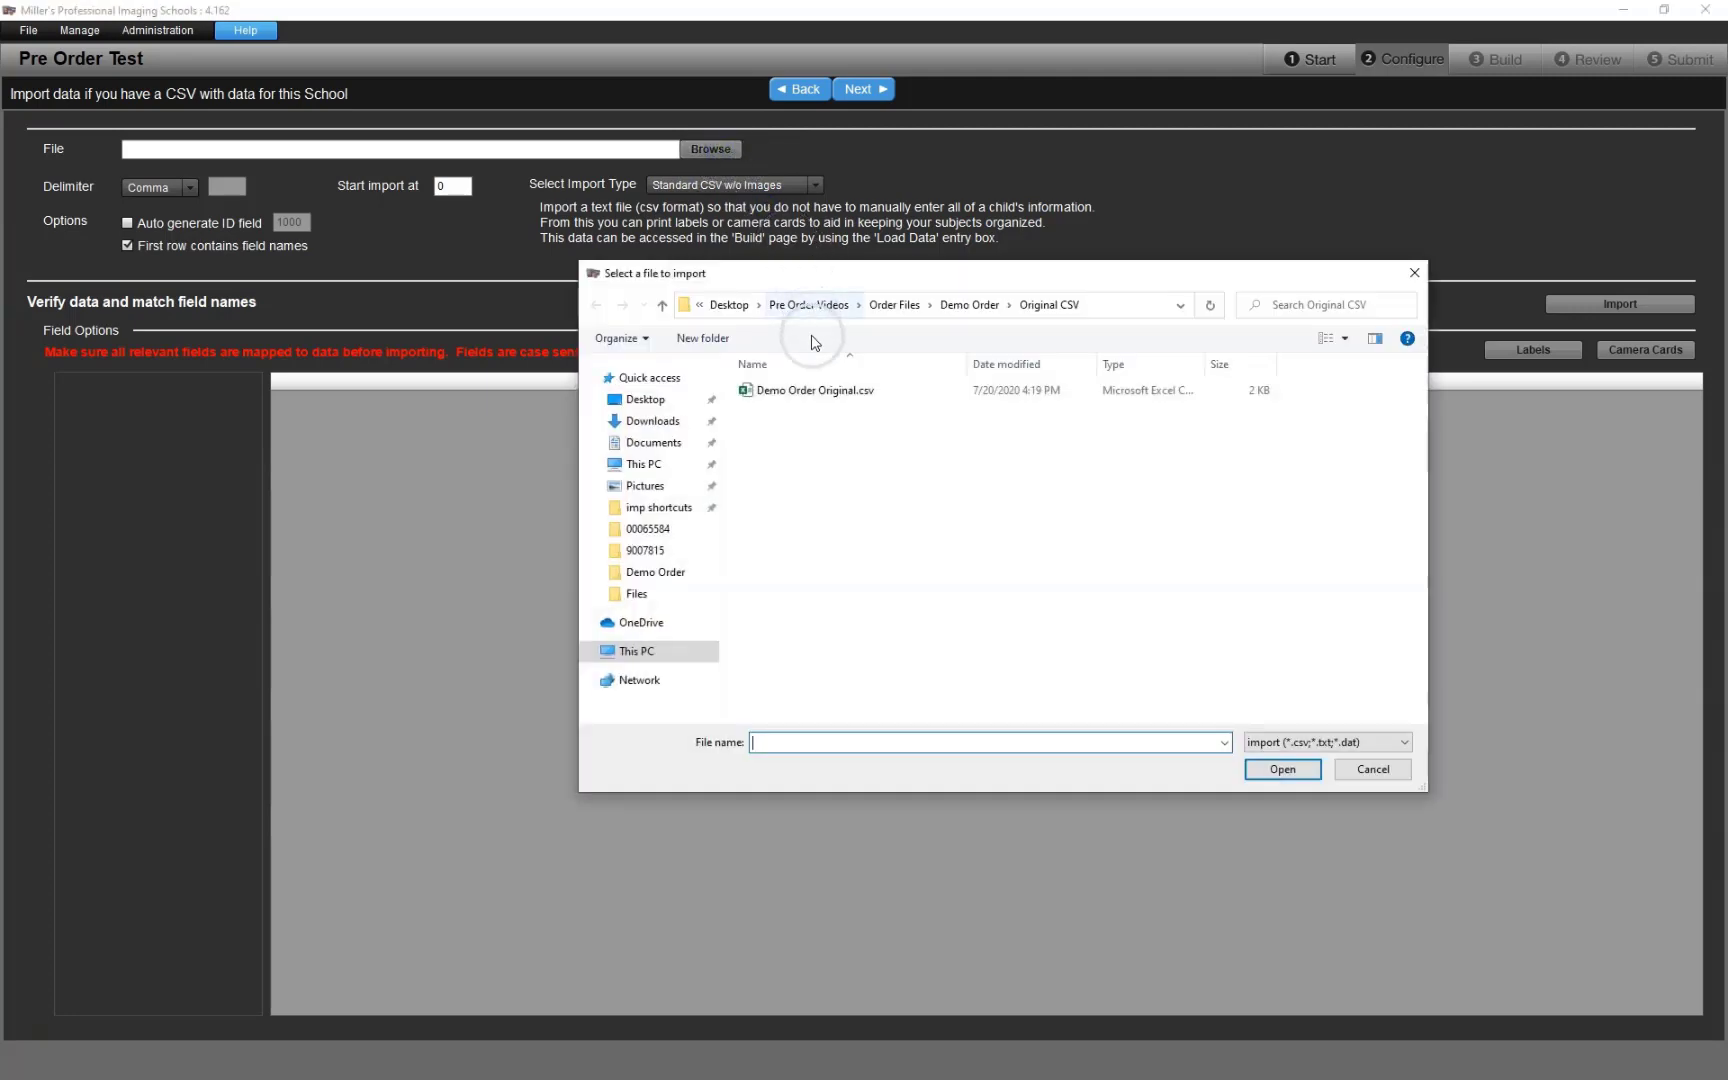
double_click(801, 392)
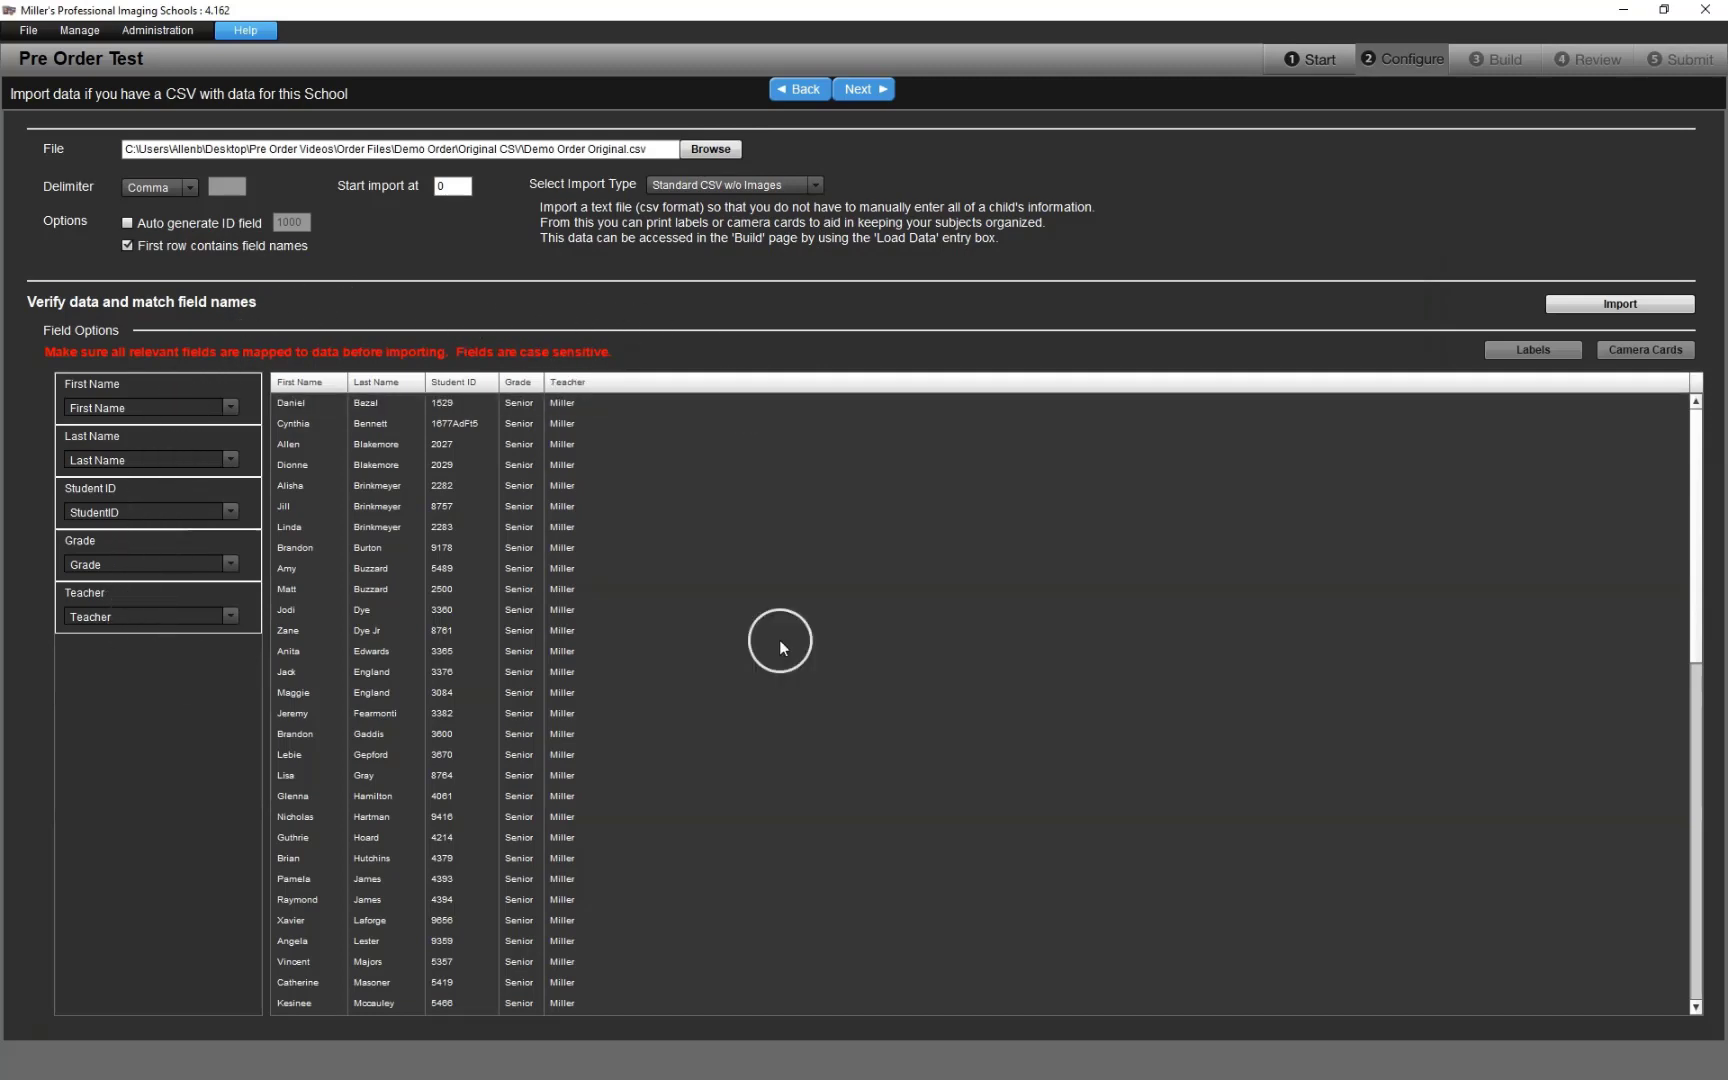
left_click(1655, 305)
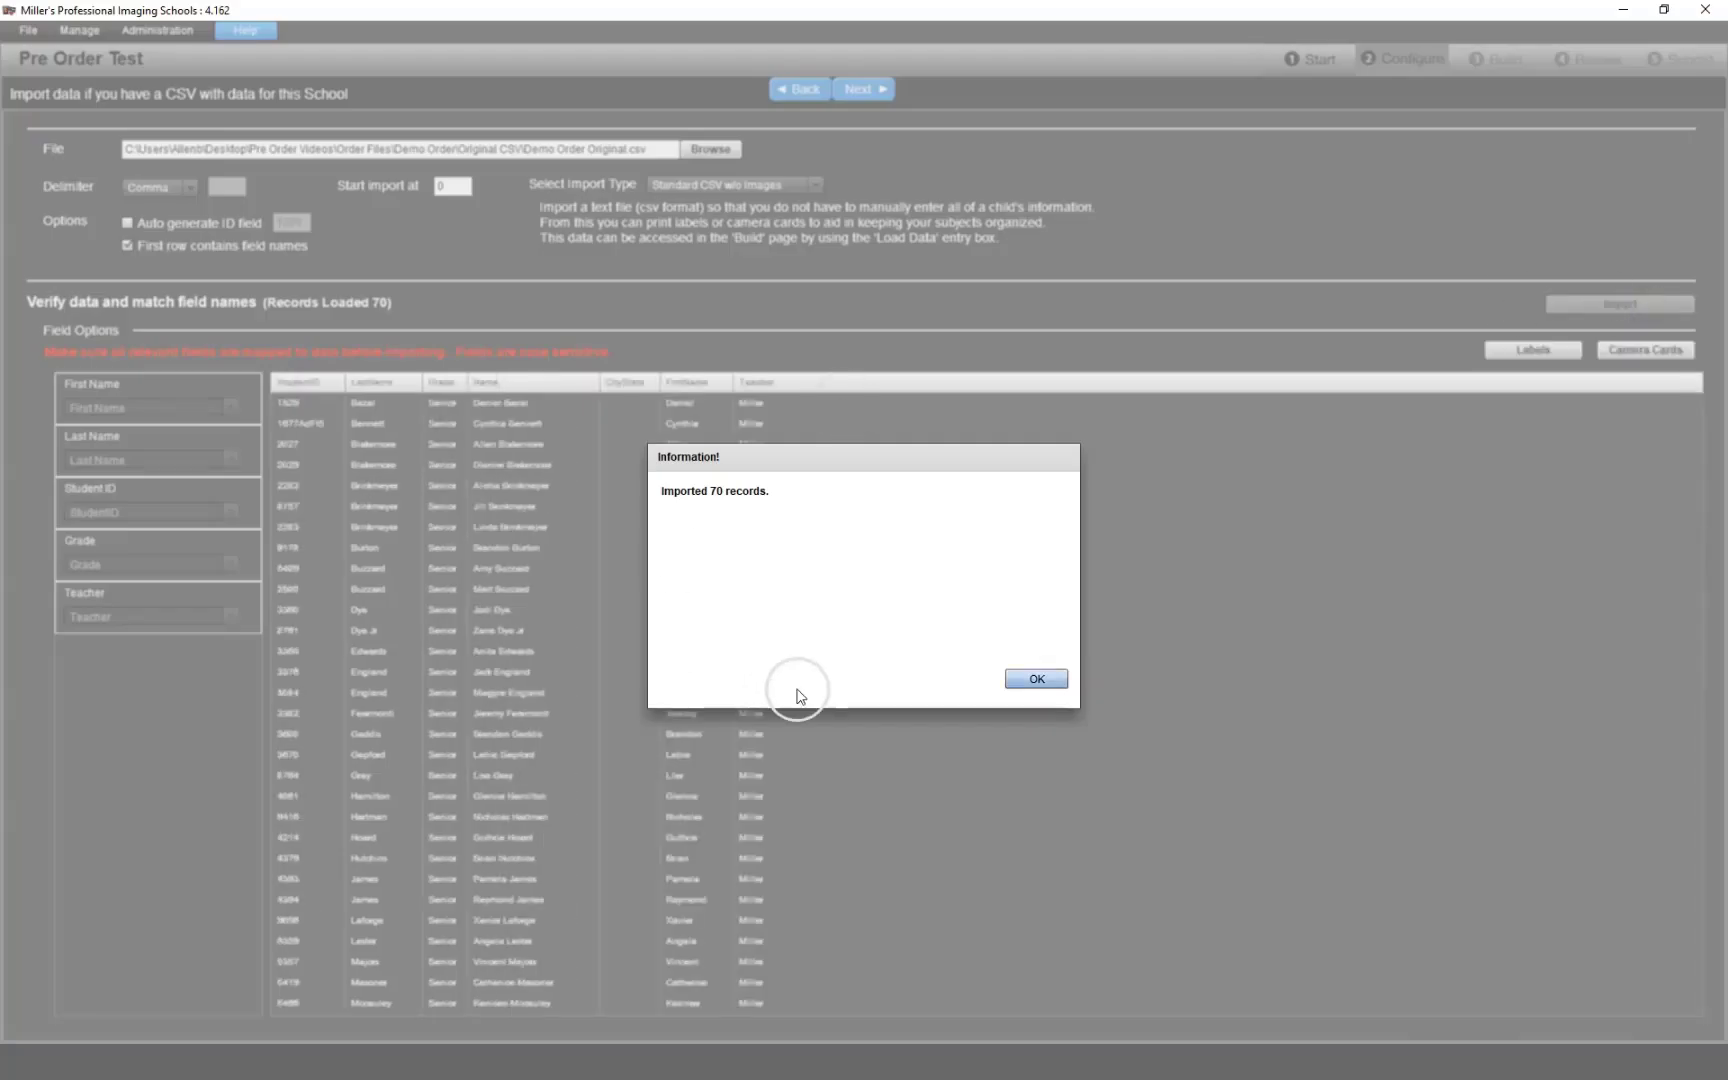
left_click(1036, 679)
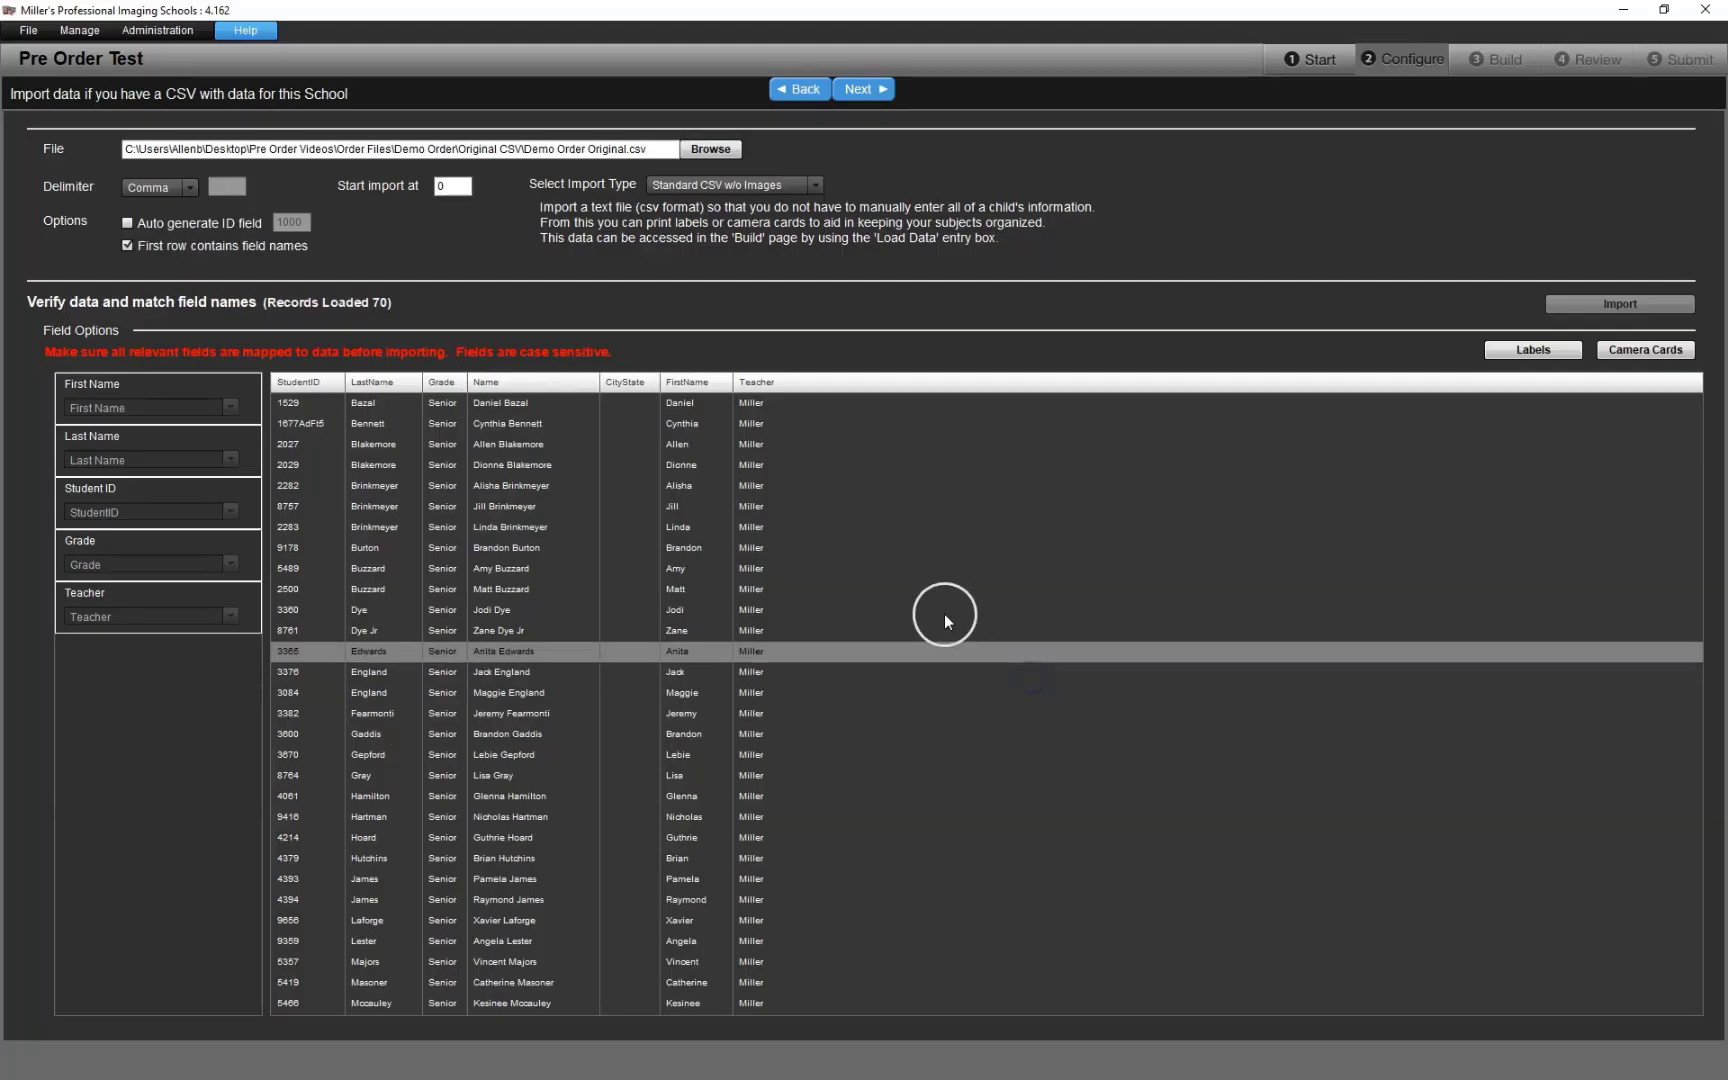
Enable a pre-order event for the job and enter its event name.
left_click(857, 90)
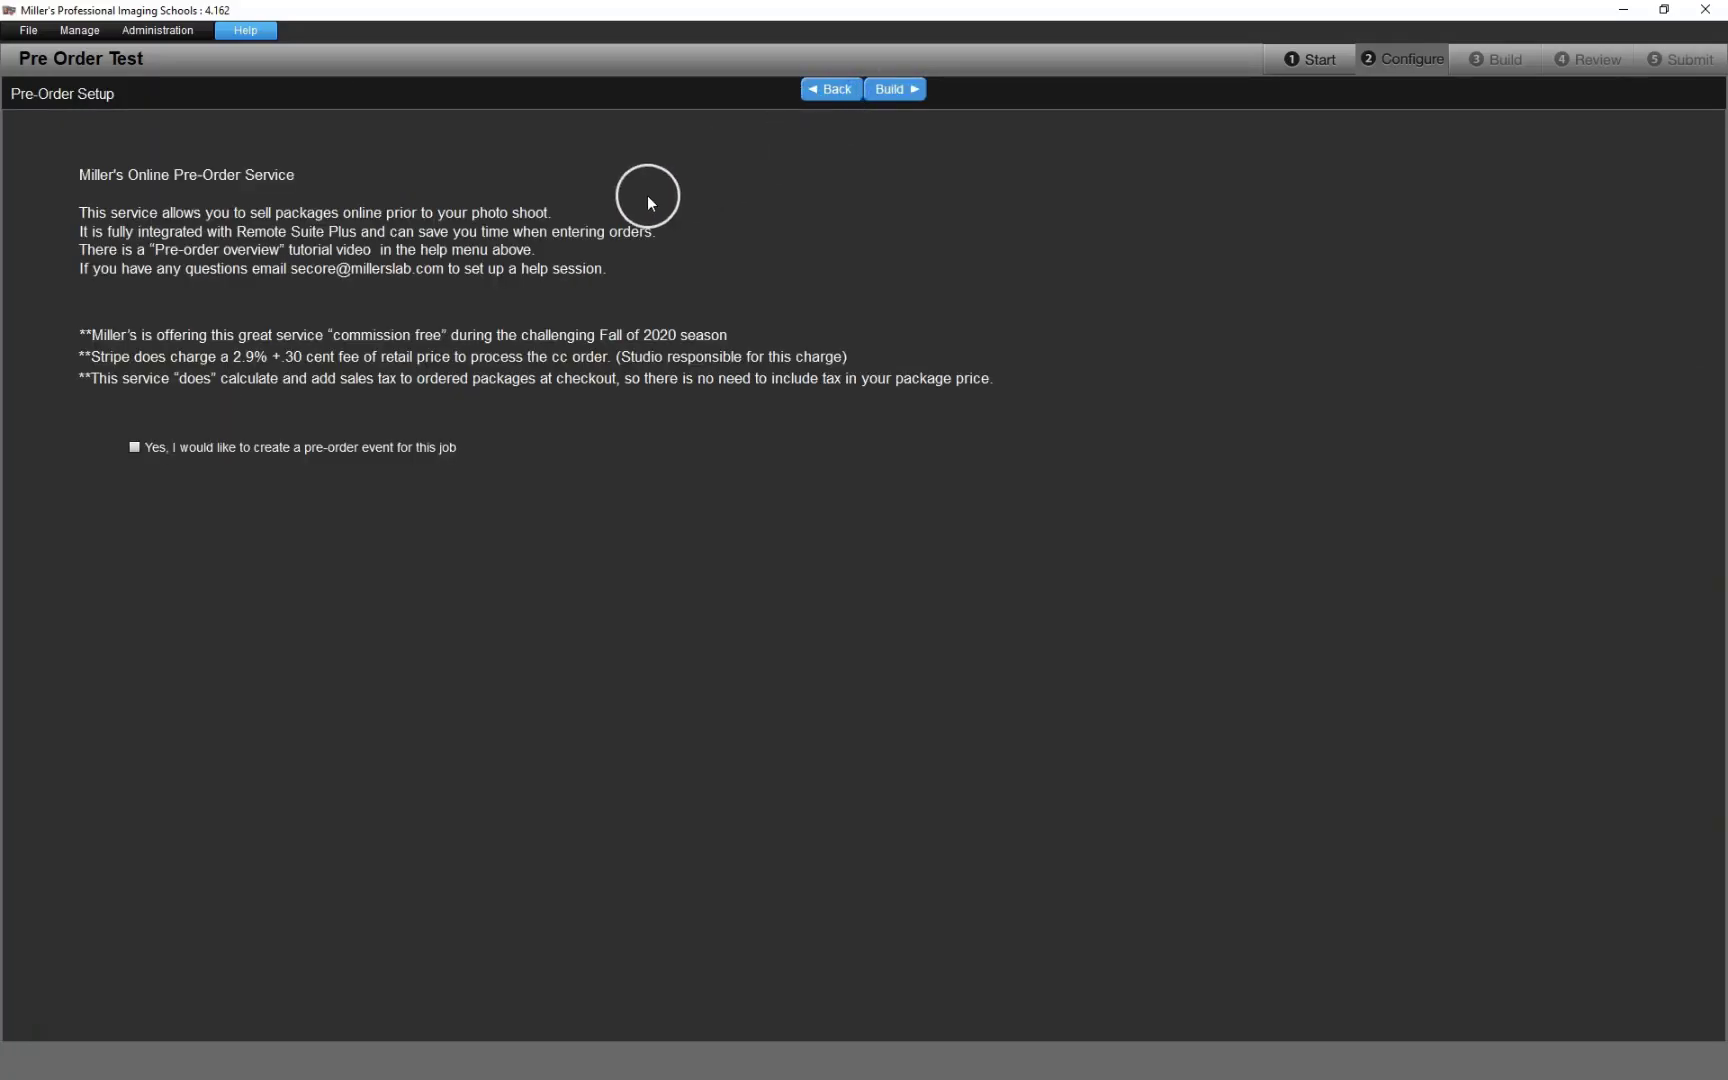
left_click(137, 455)
left_click(545, 450)
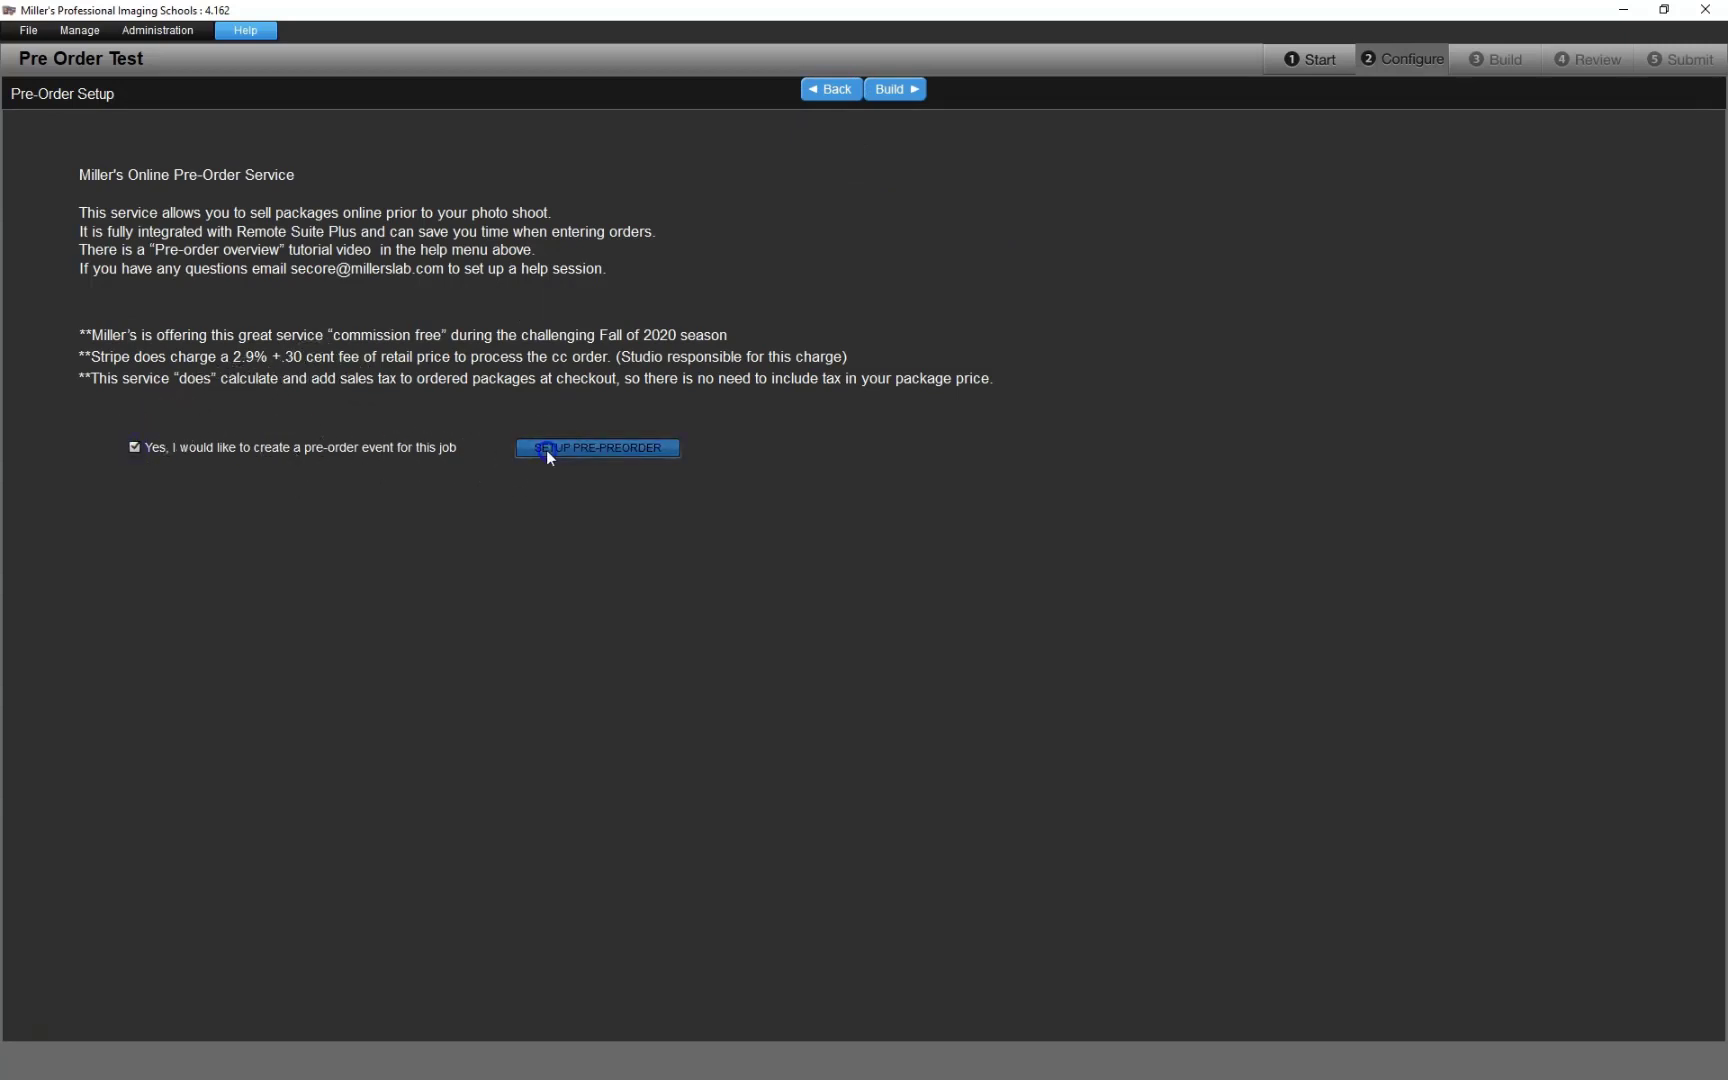
left_click(235, 183)
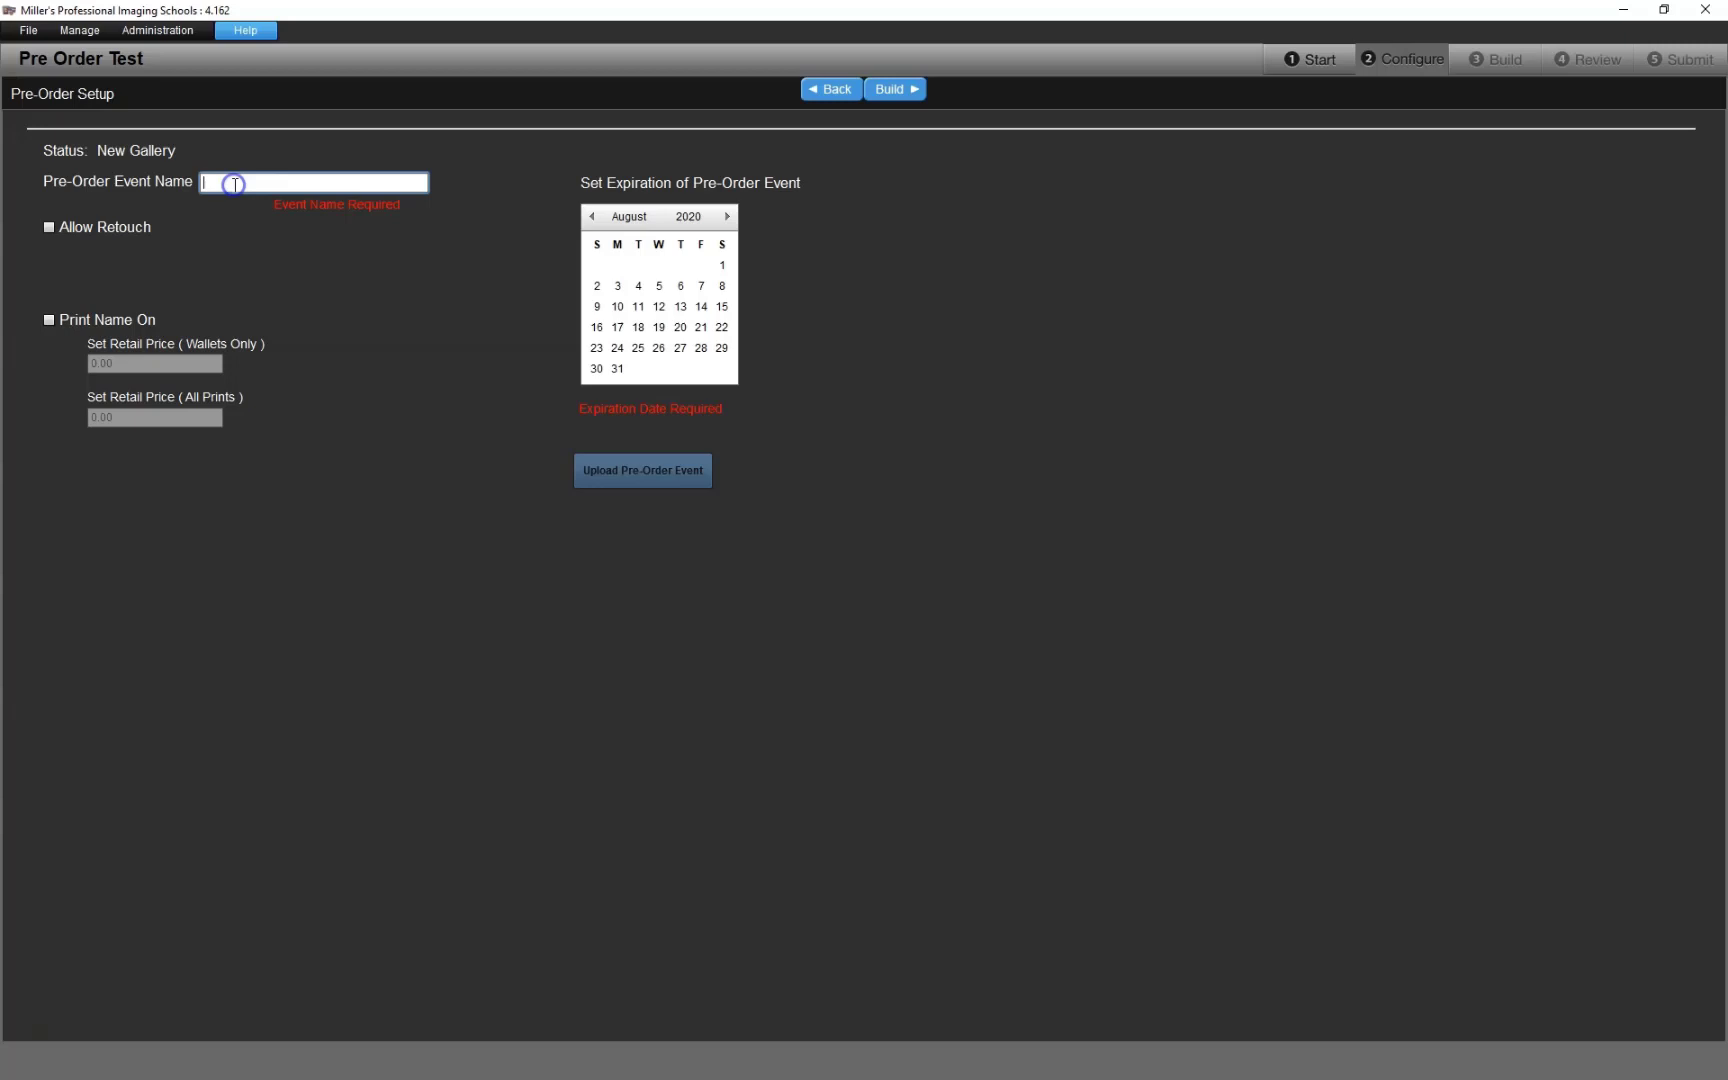
type("Rre Order Test")
Allow retouching with a retail price of 10.00.
left_click(45, 224)
left_click(85, 271)
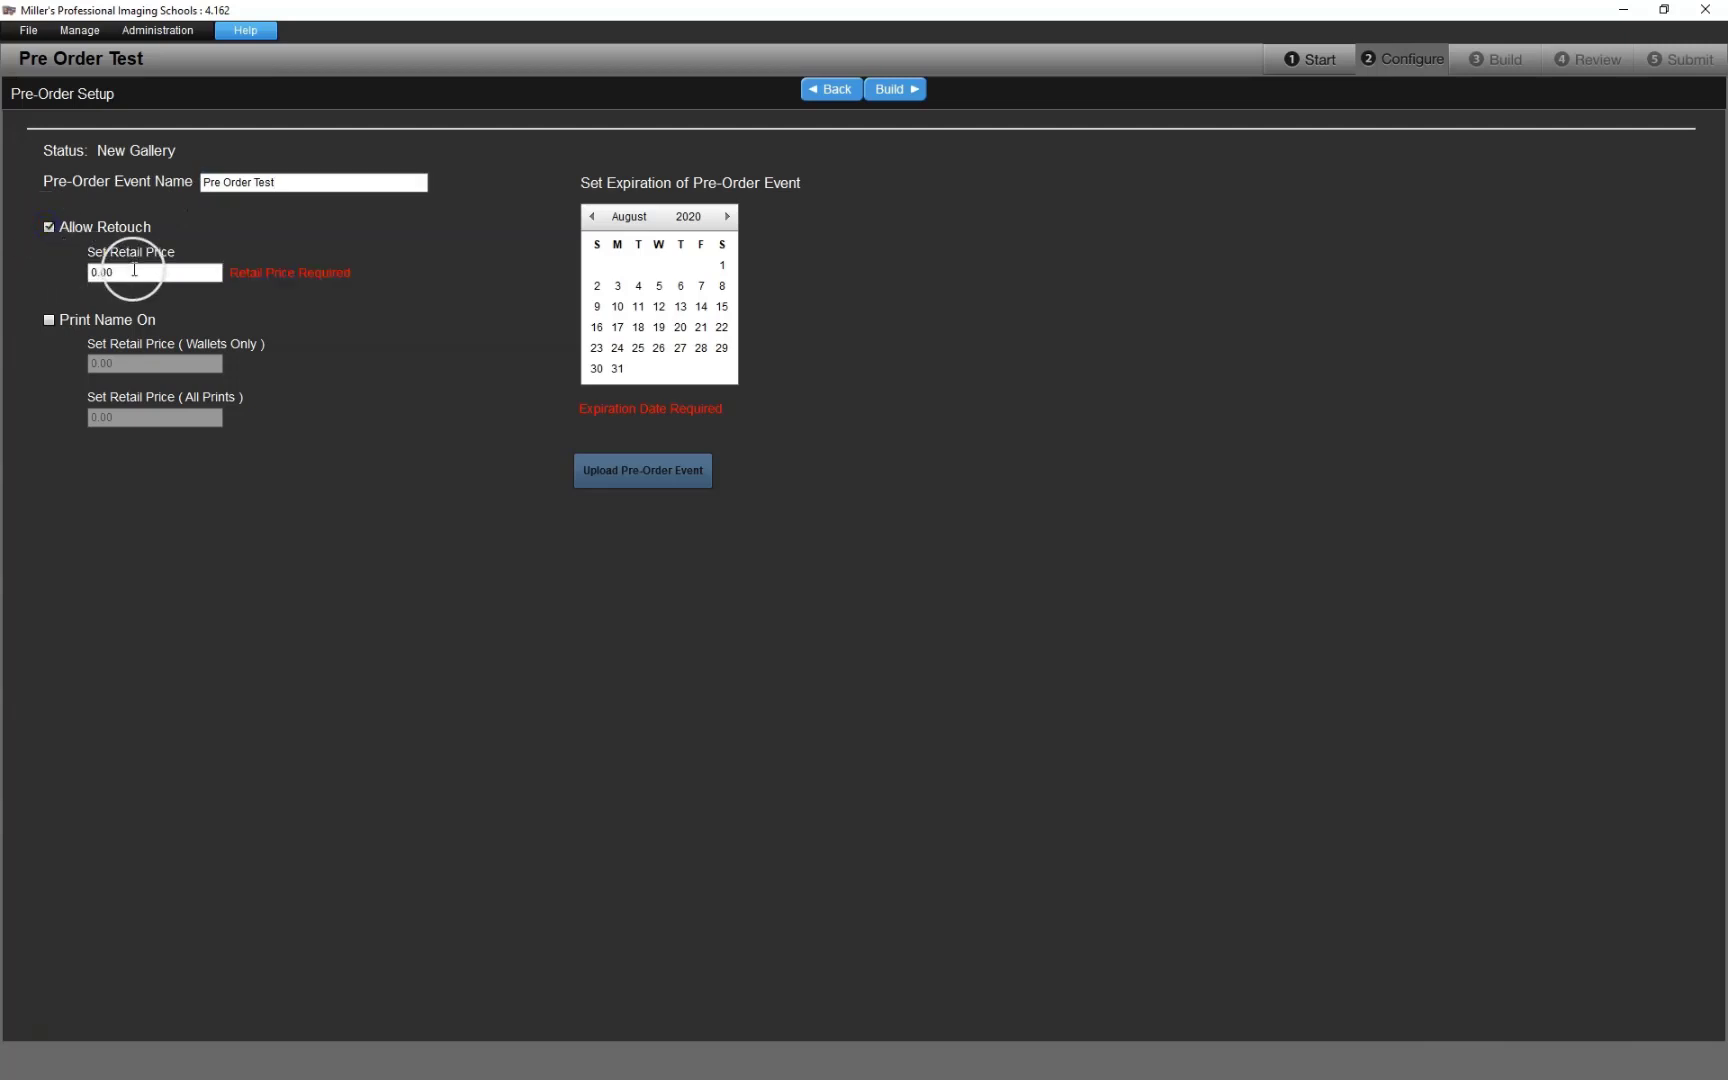
left_click_drag(85, 271, 139, 273)
type("10")
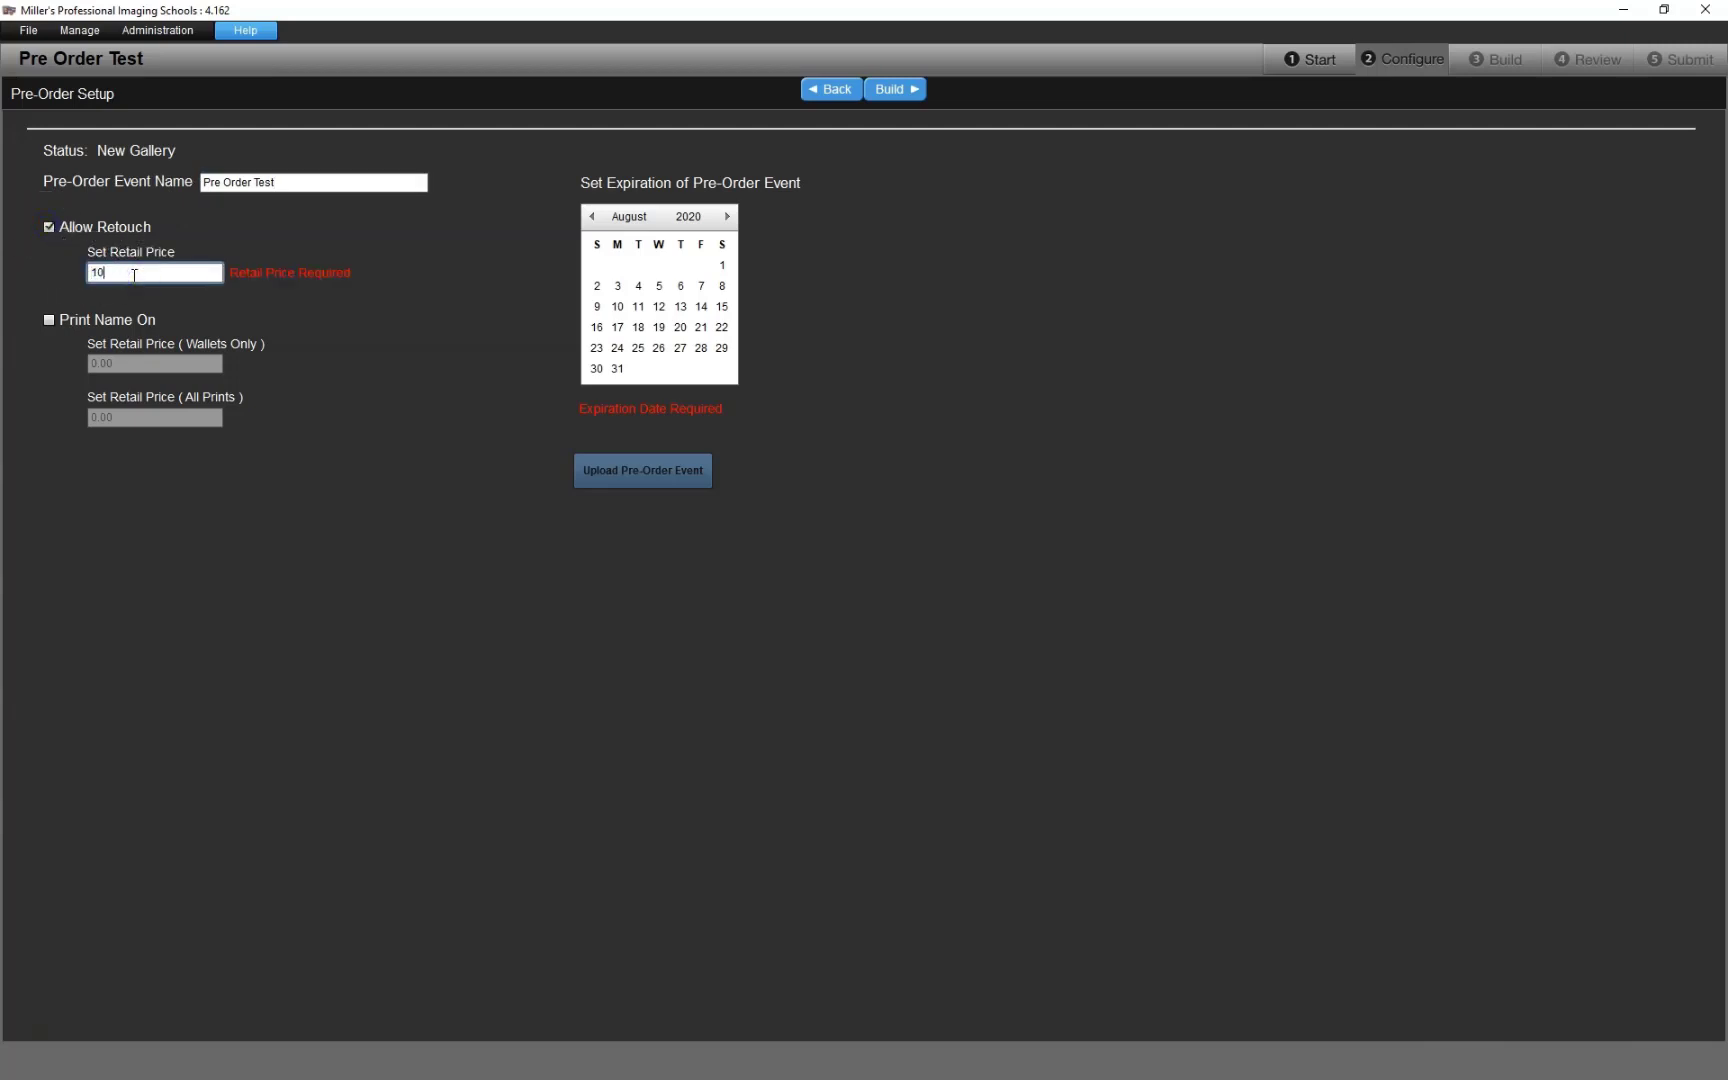
left_click(286, 313)
left_click(106, 271)
Set the event to expire on 8/31/2020 and upload it online.
left_click(588, 572)
left_click(618, 370)
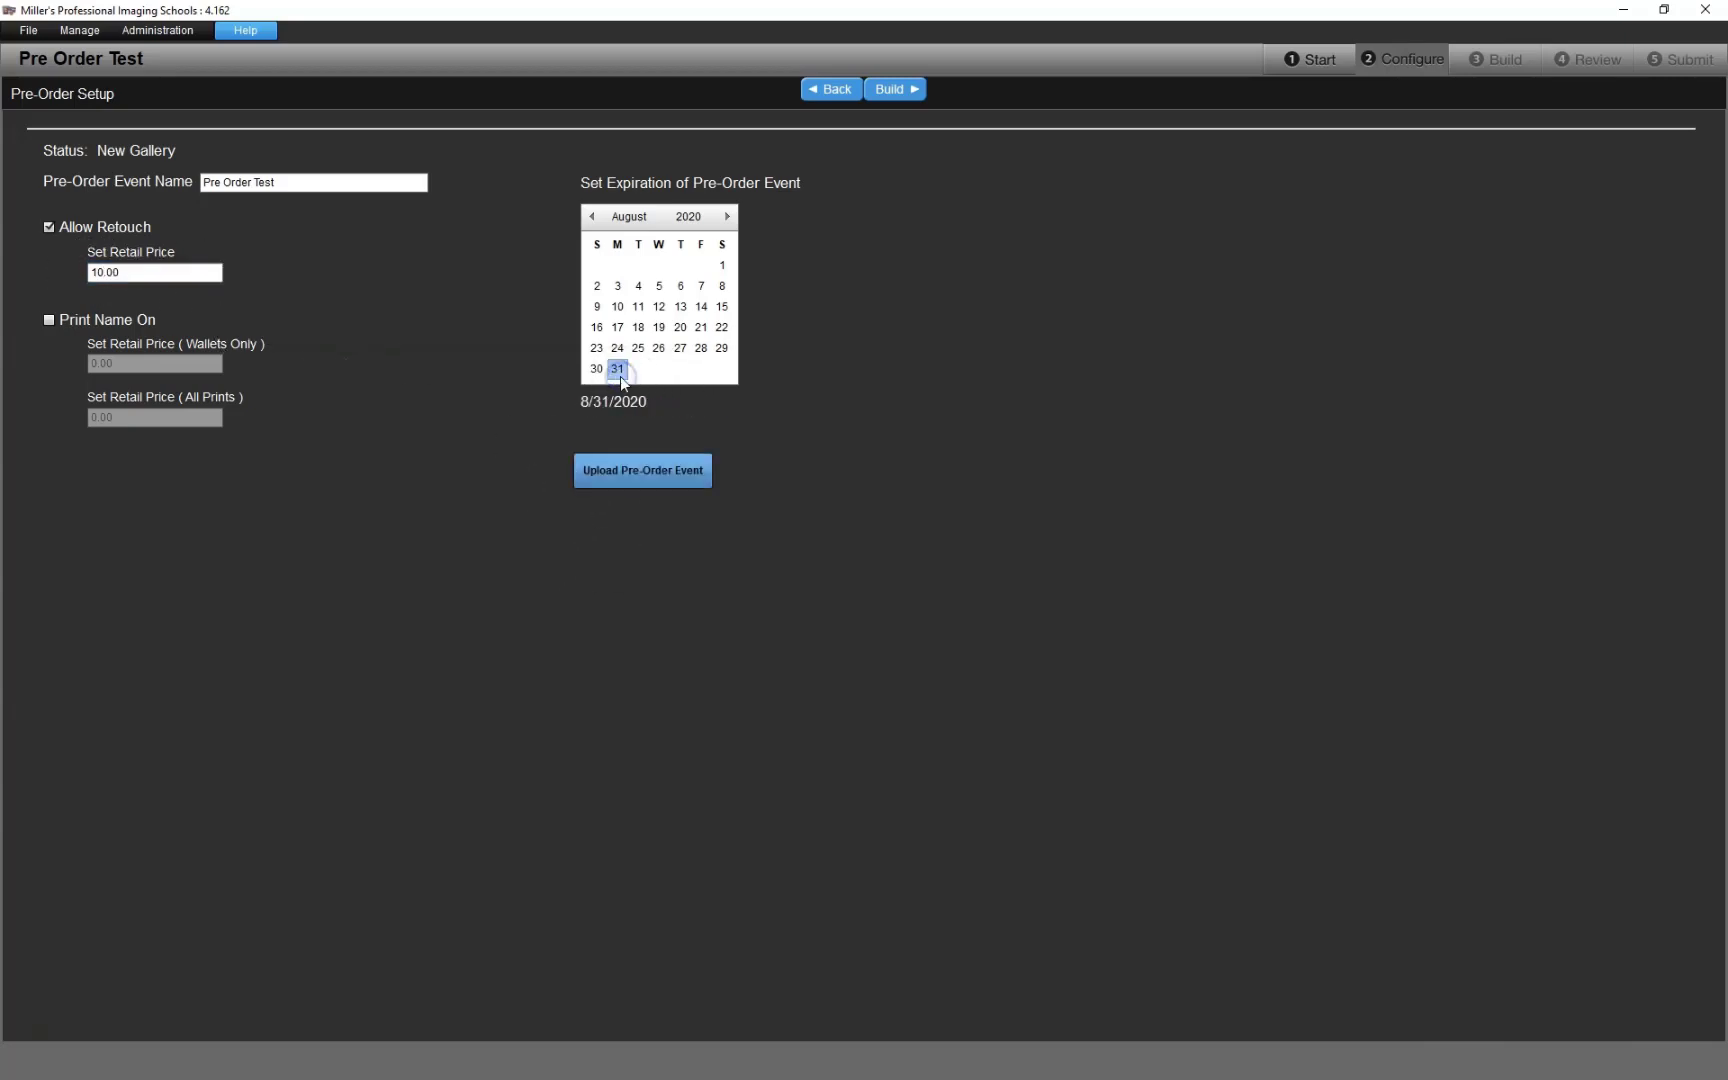
left_click(690, 474)
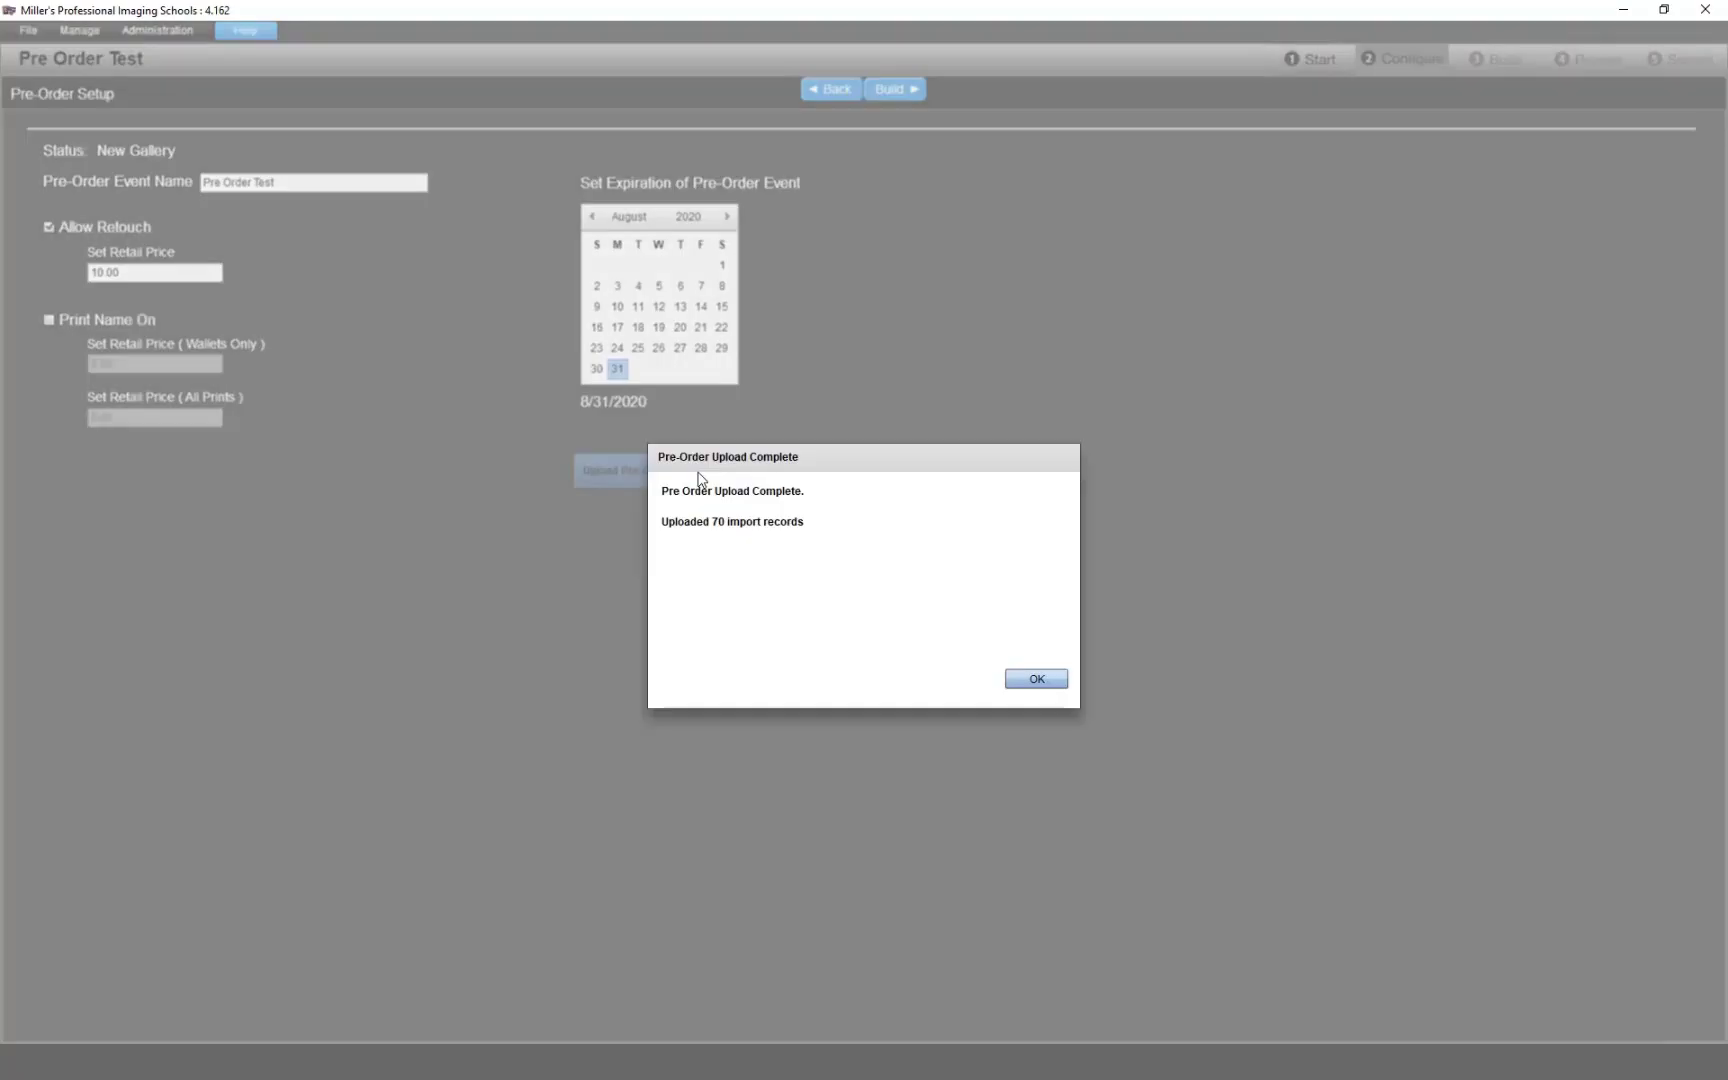
Sign in to My Pro Images and open the Pre Order Test prepay event's overview.
left_click(1062, 682)
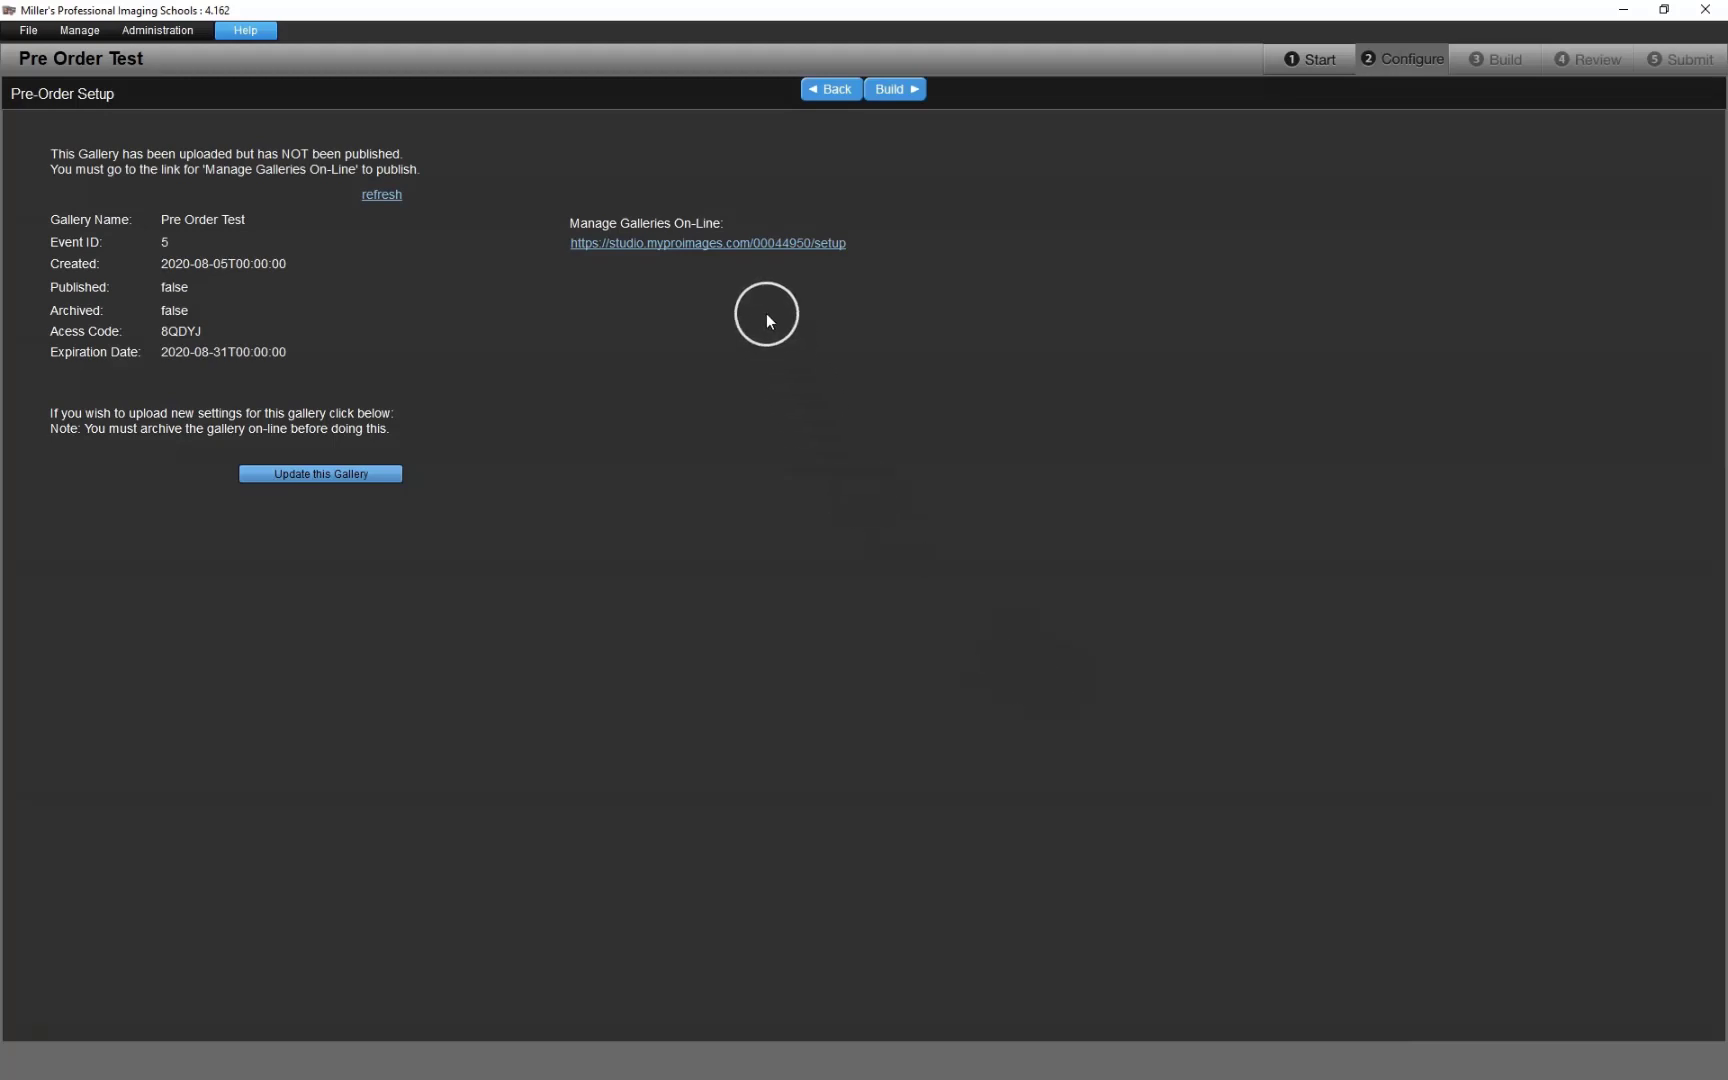
left_click(727, 247)
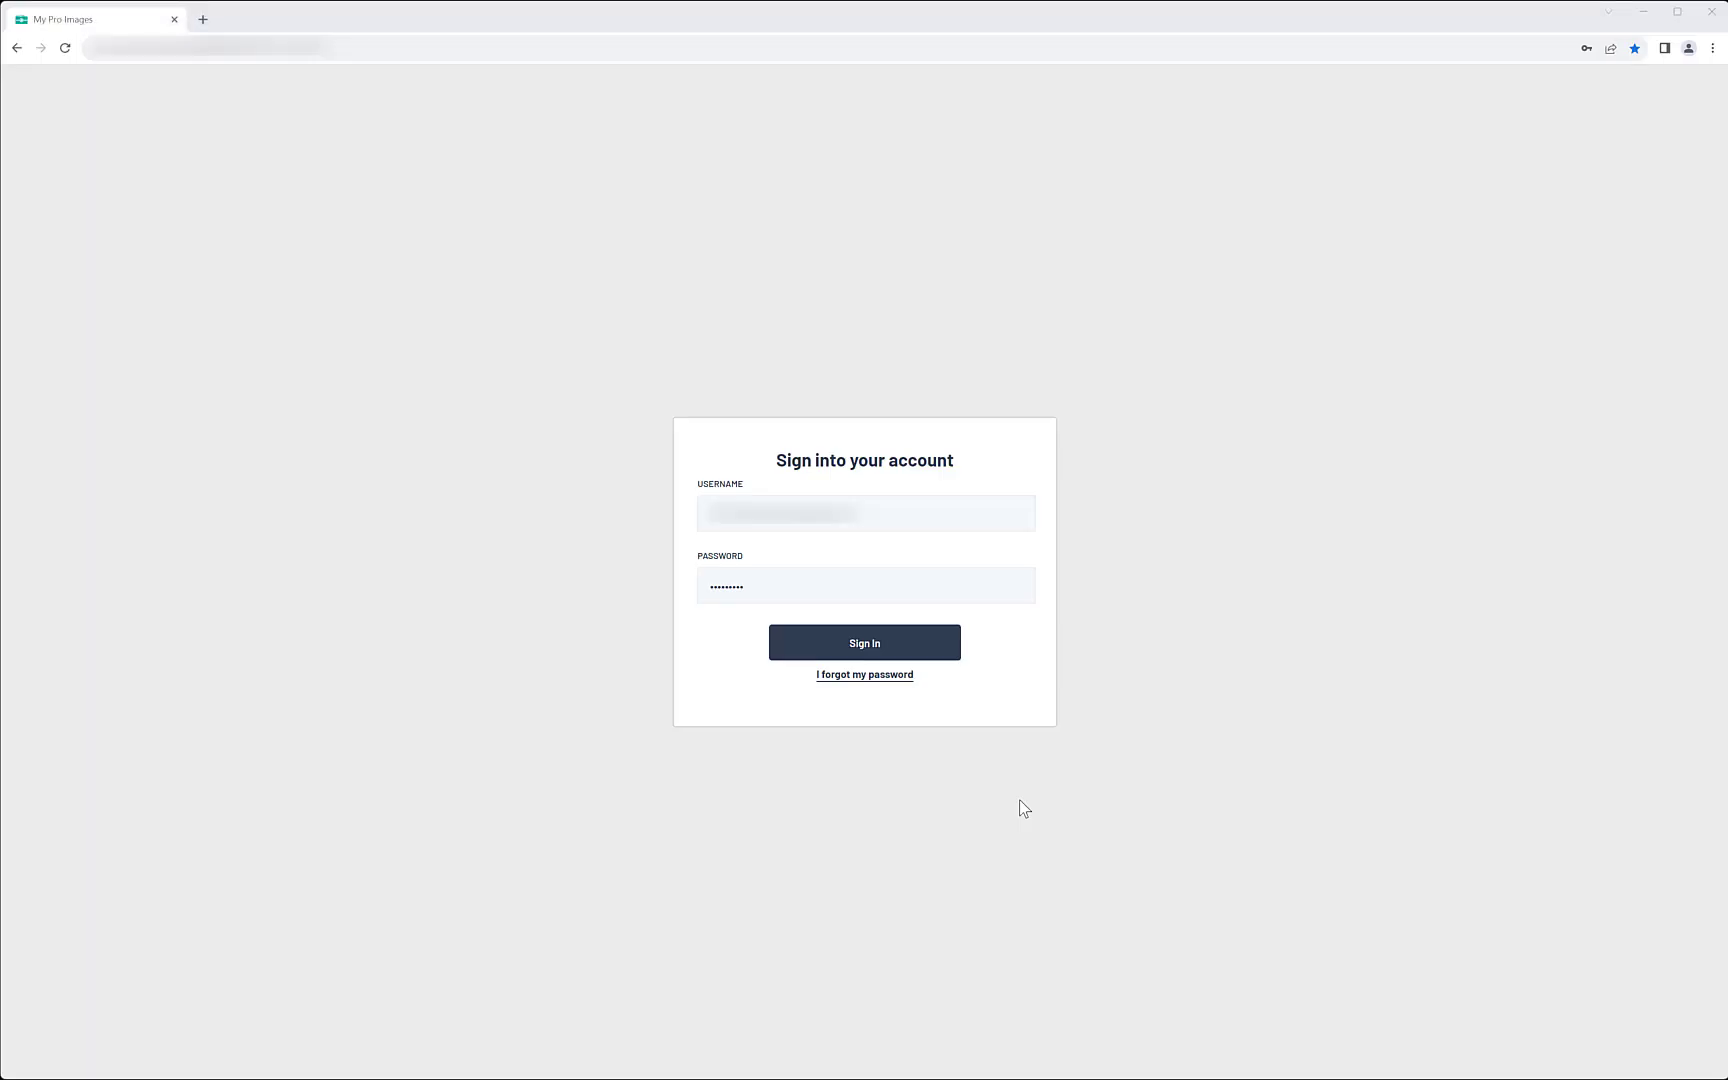
left_click(944, 652)
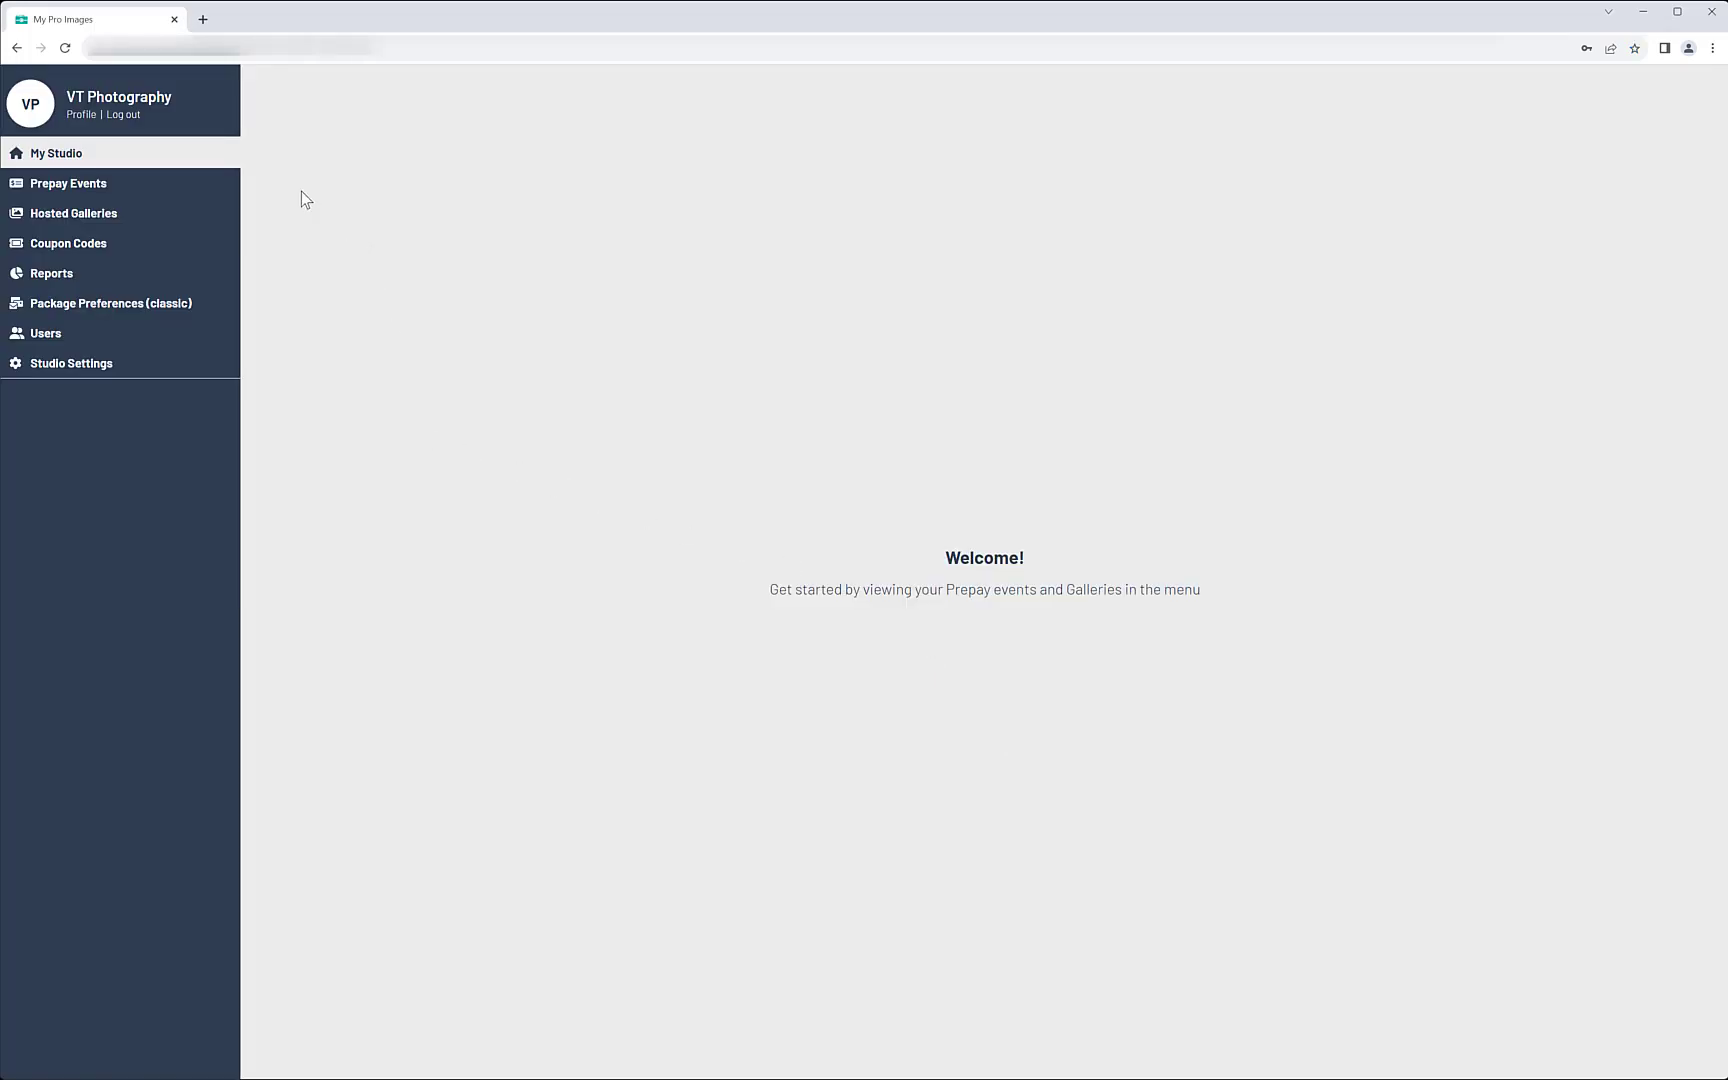
left_click(197, 188)
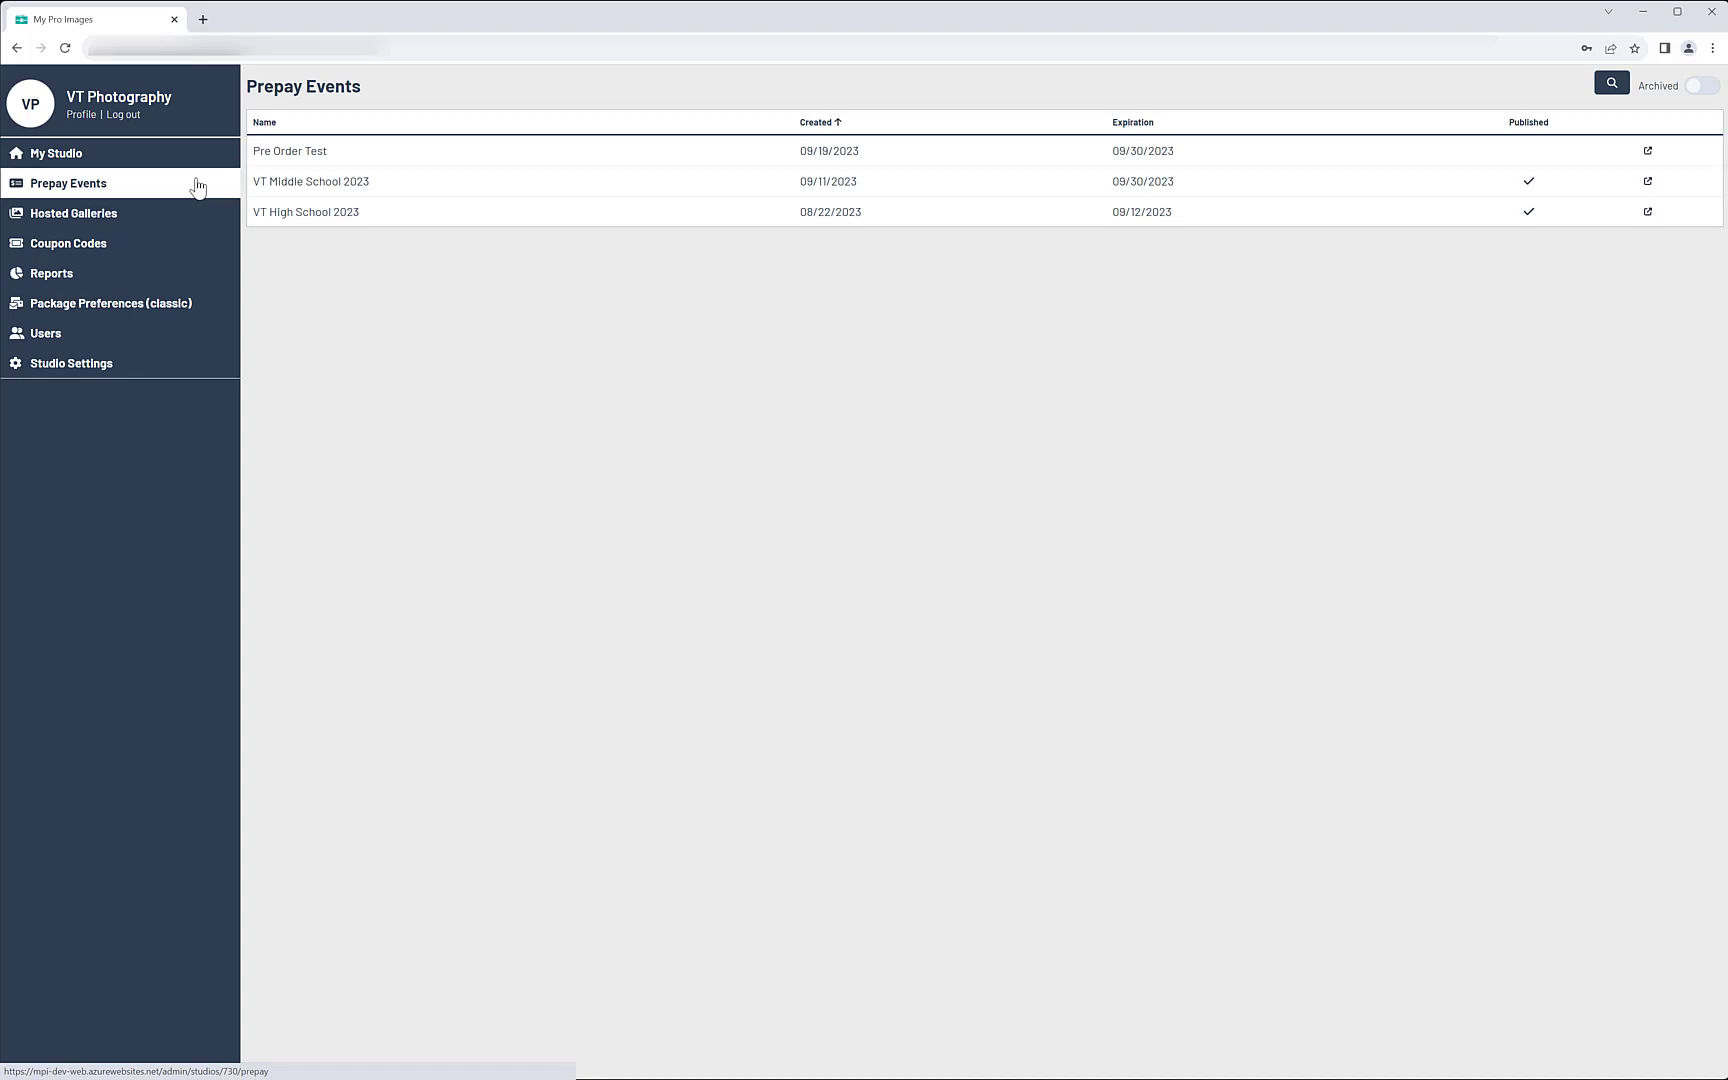
left_click(284, 158)
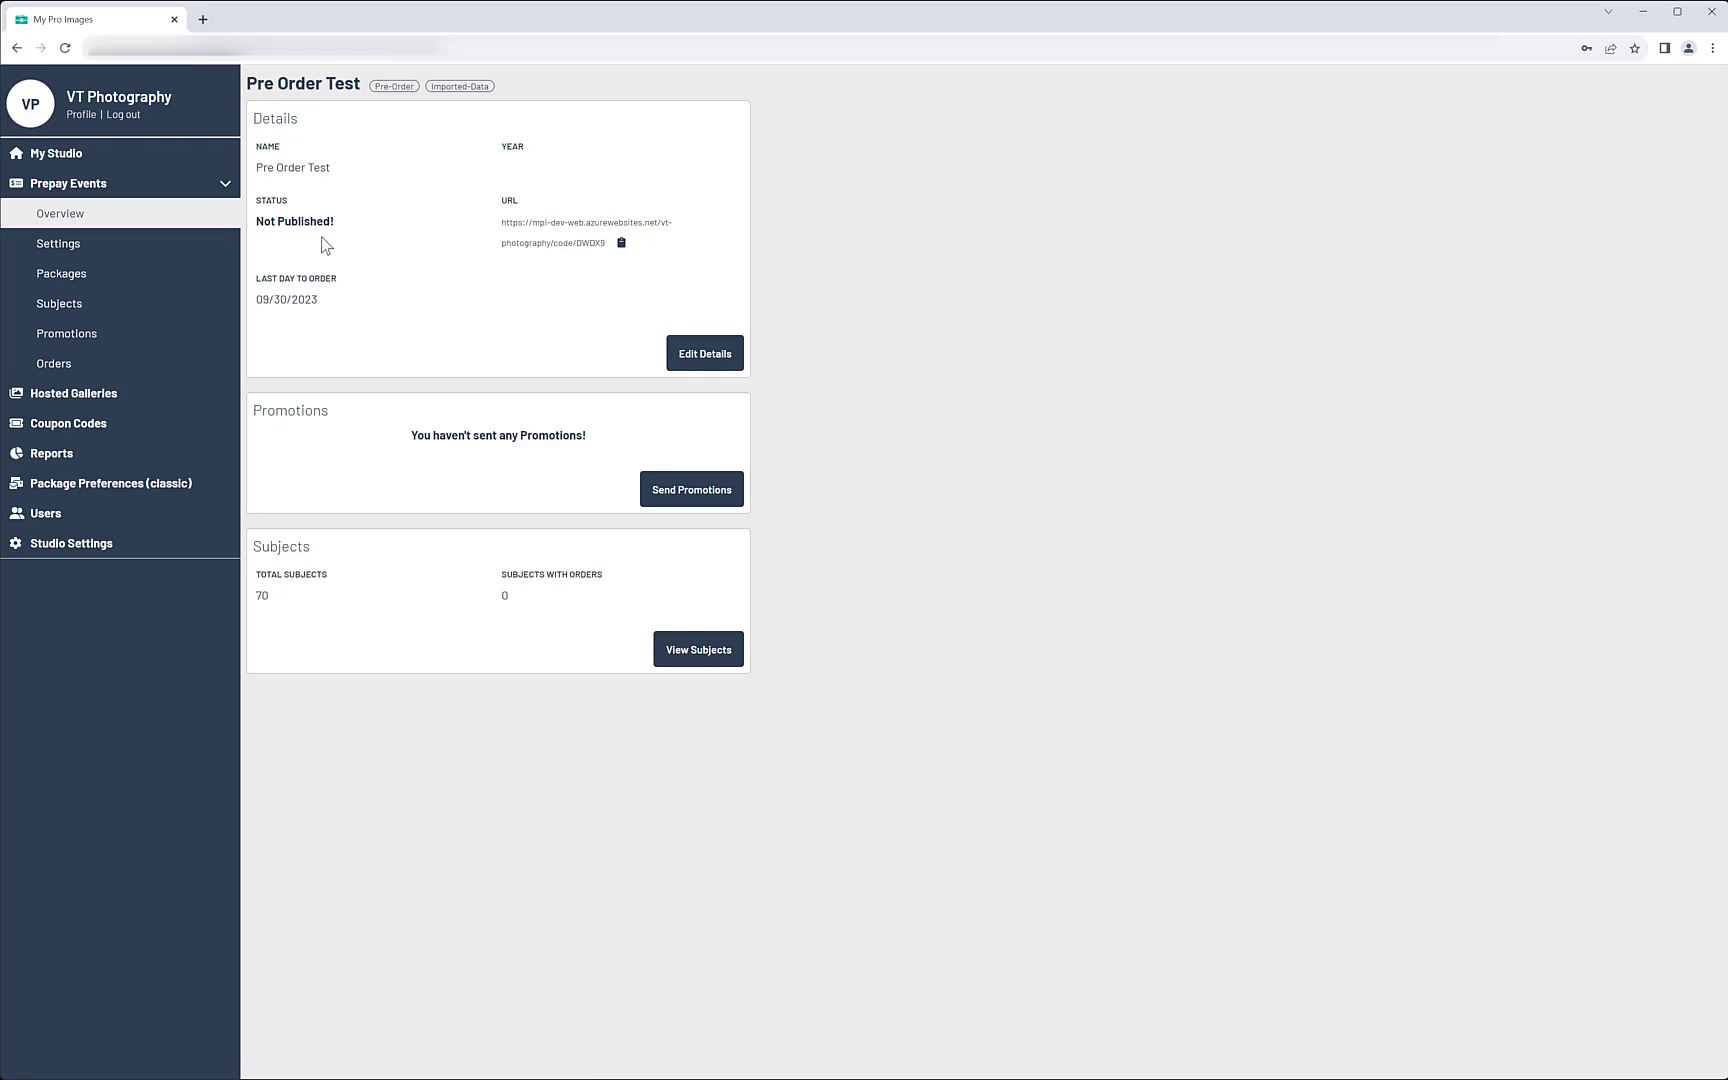
left_click(224, 247)
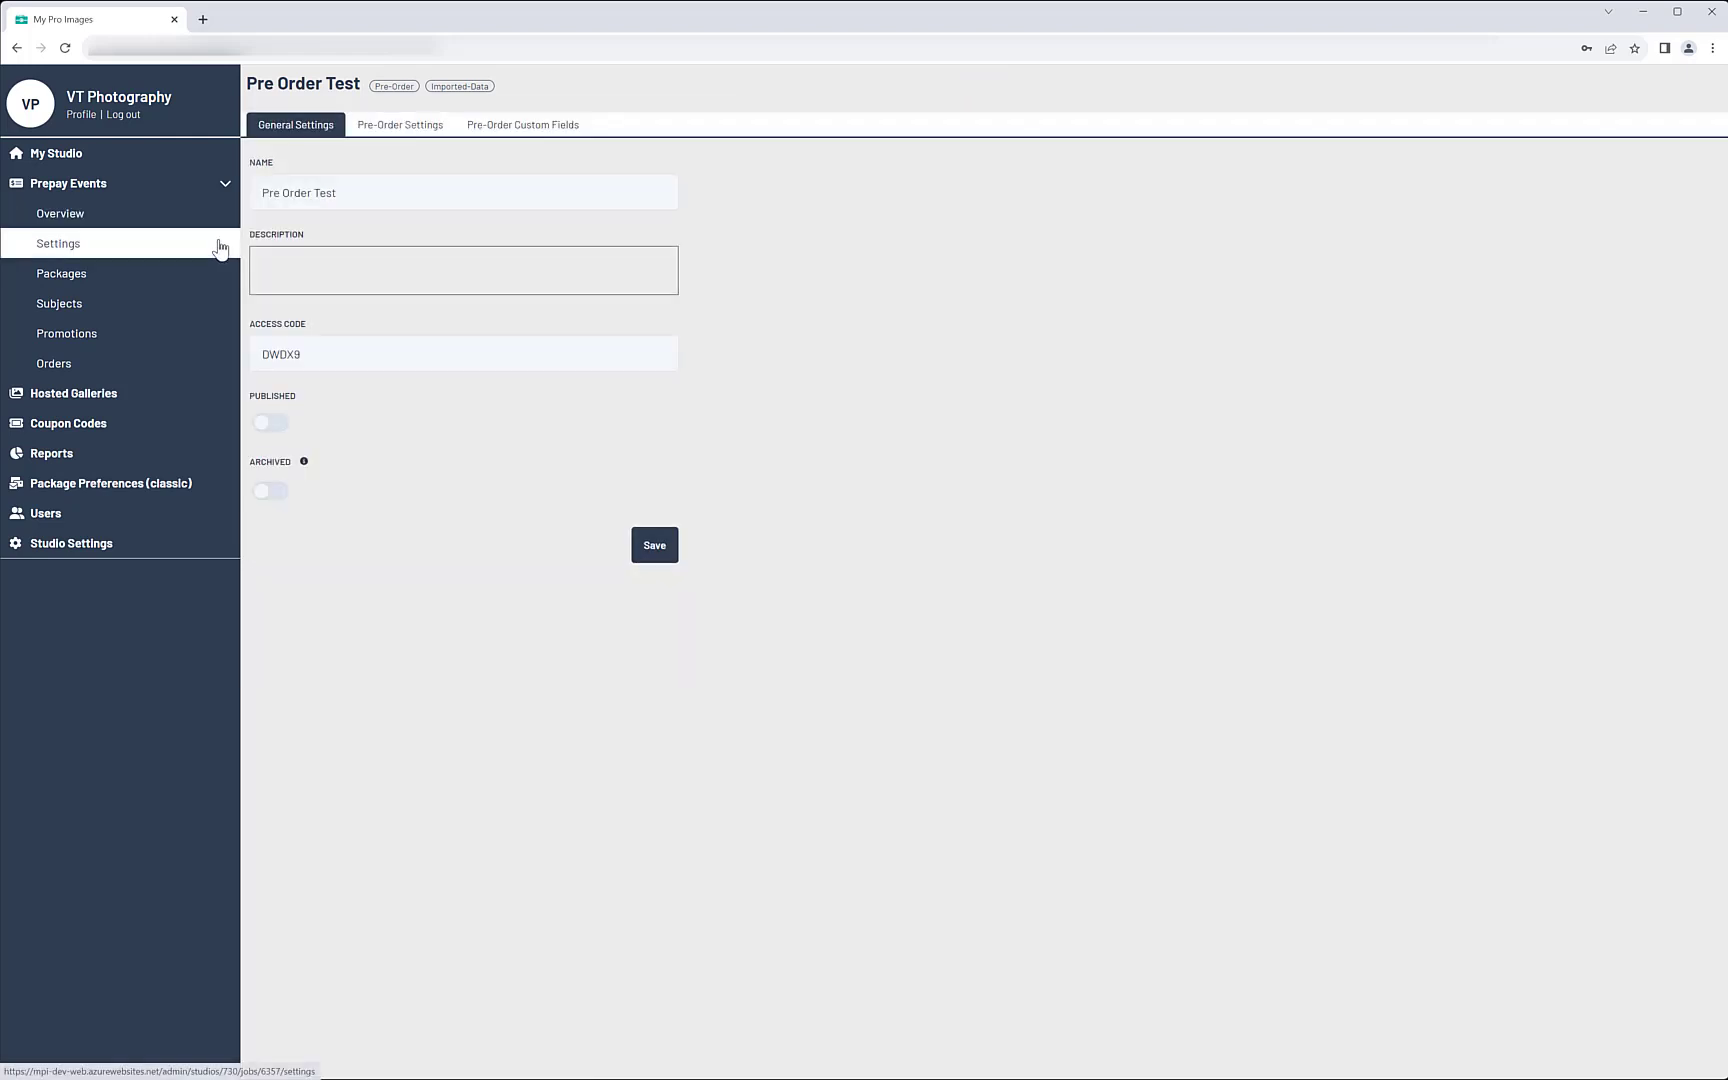
left_click(410, 127)
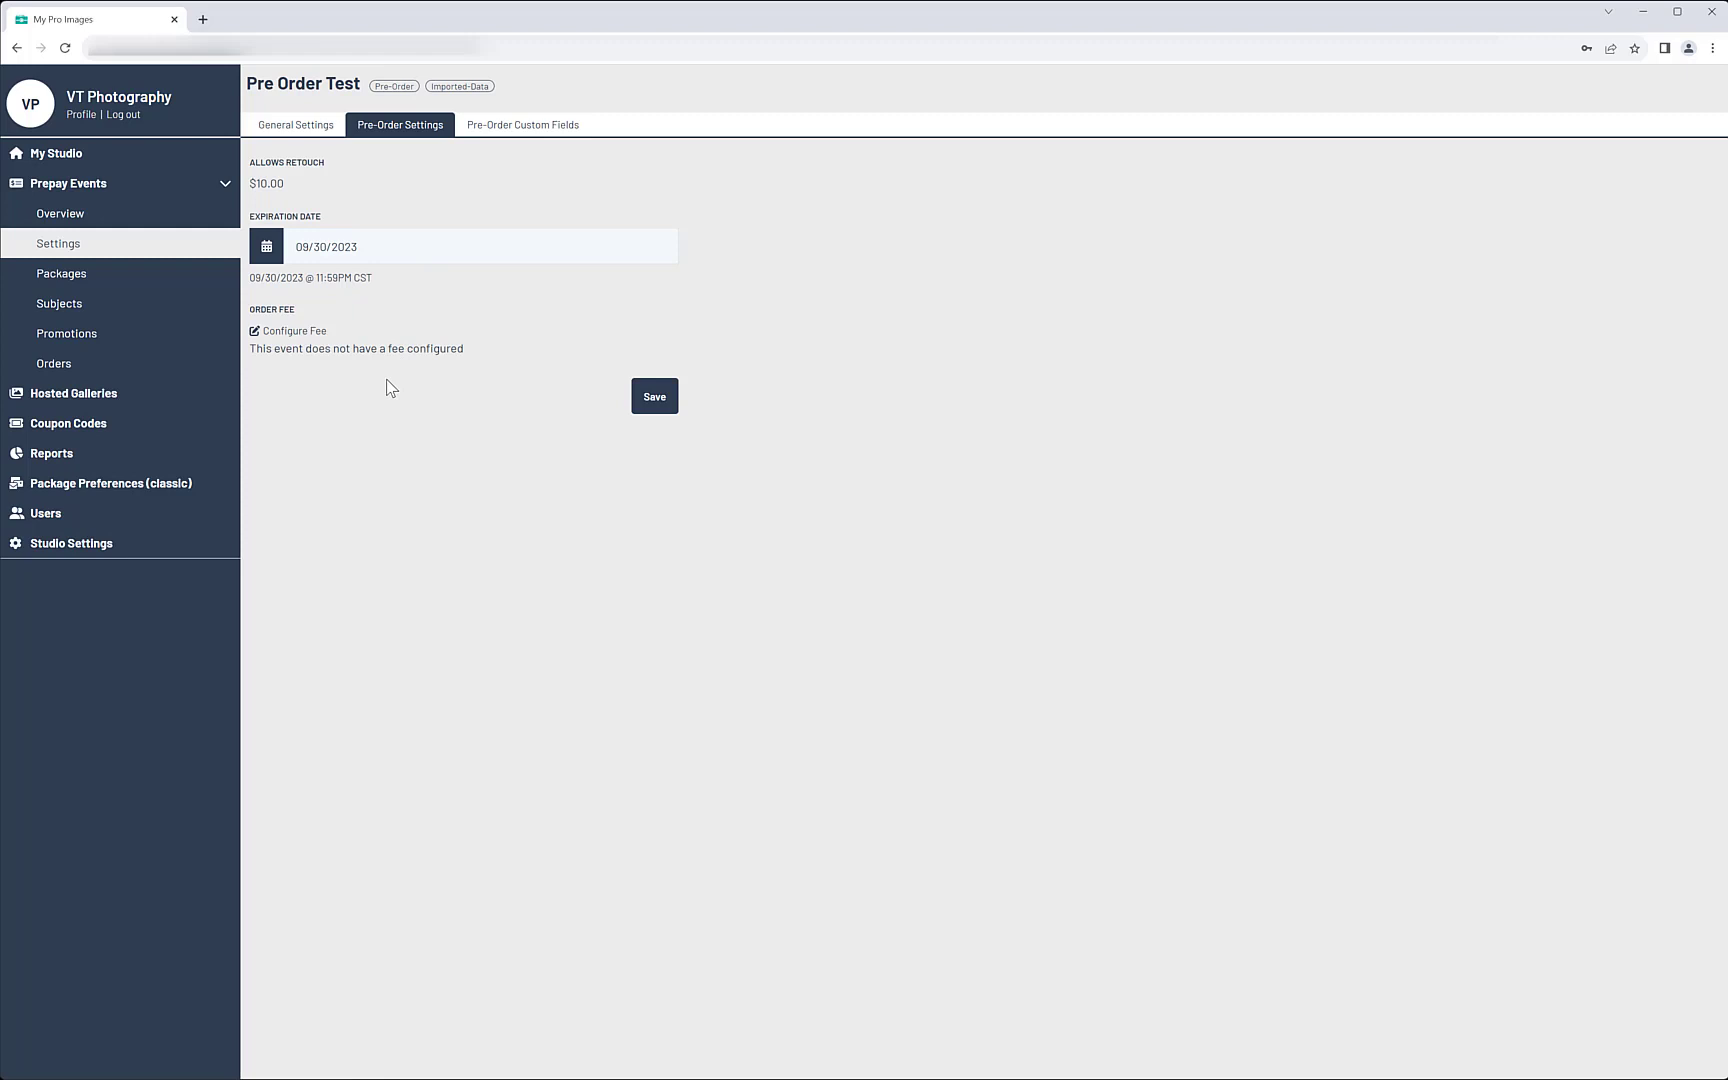
left_click(320, 131)
left_click(299, 360)
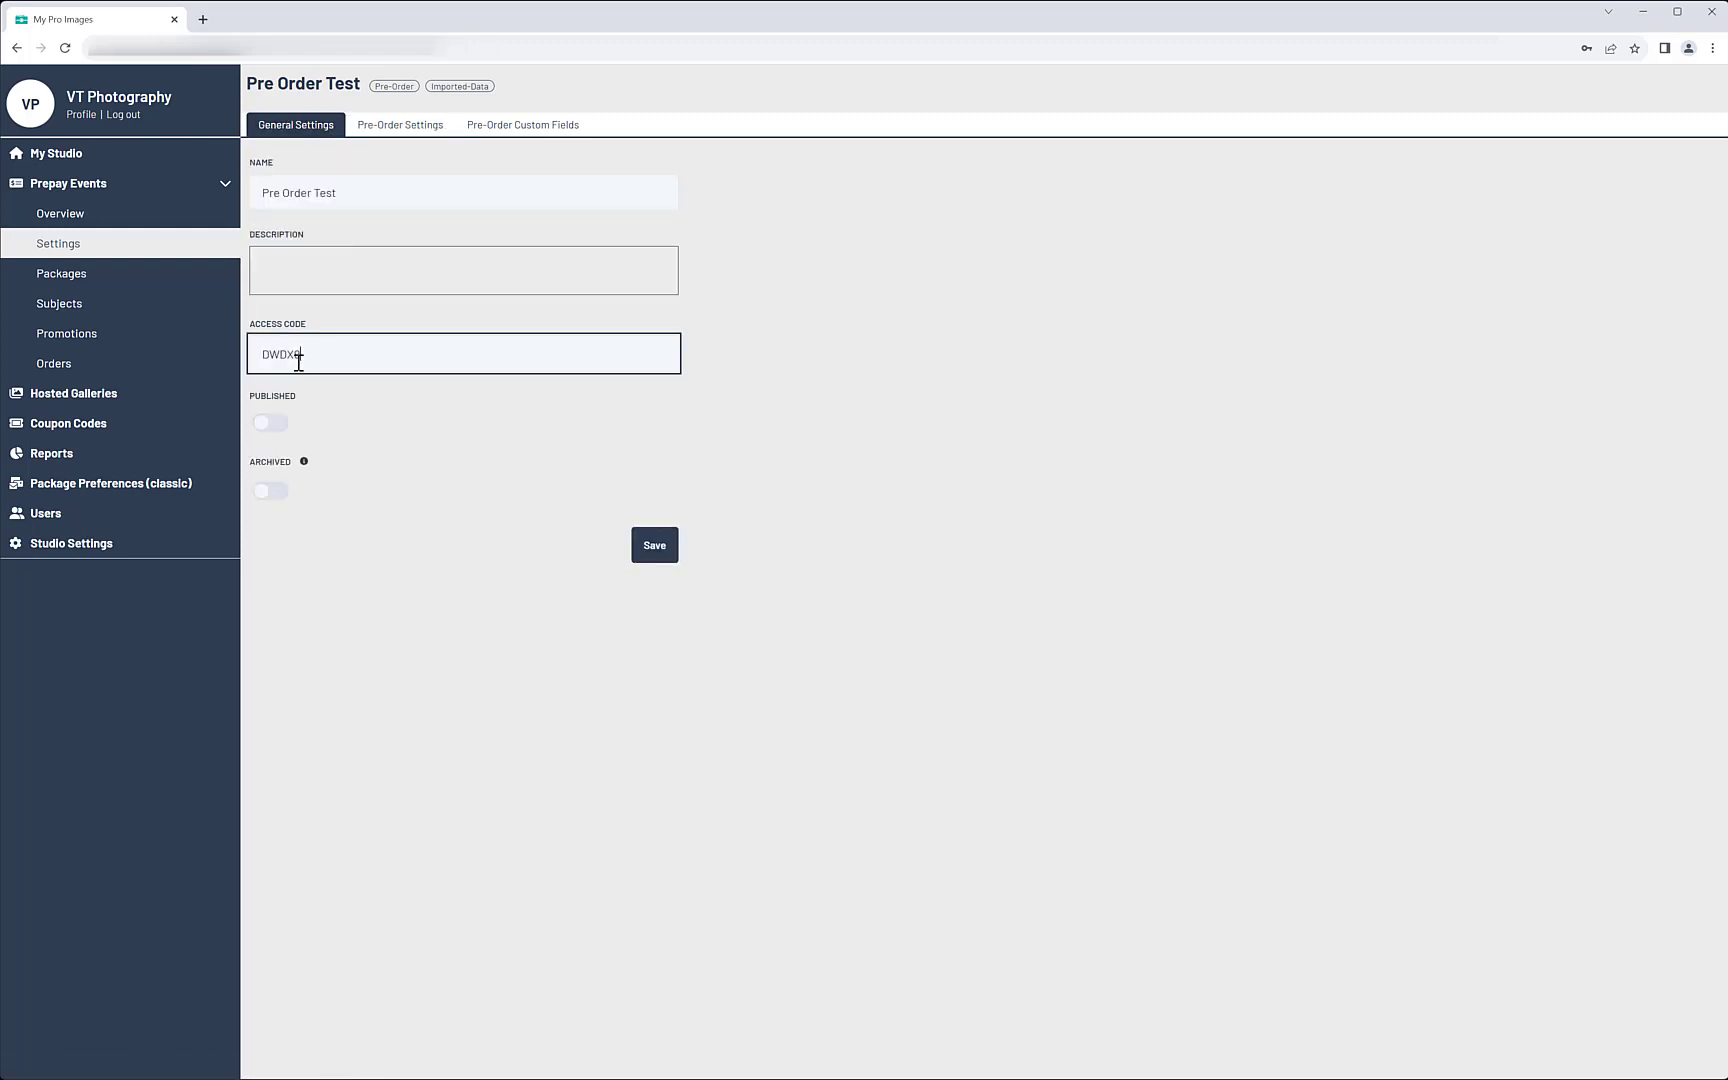
left_click_drag(299, 363, 248, 370)
Check the event's packages, then switch Published on and save the event.
left_click(226, 278)
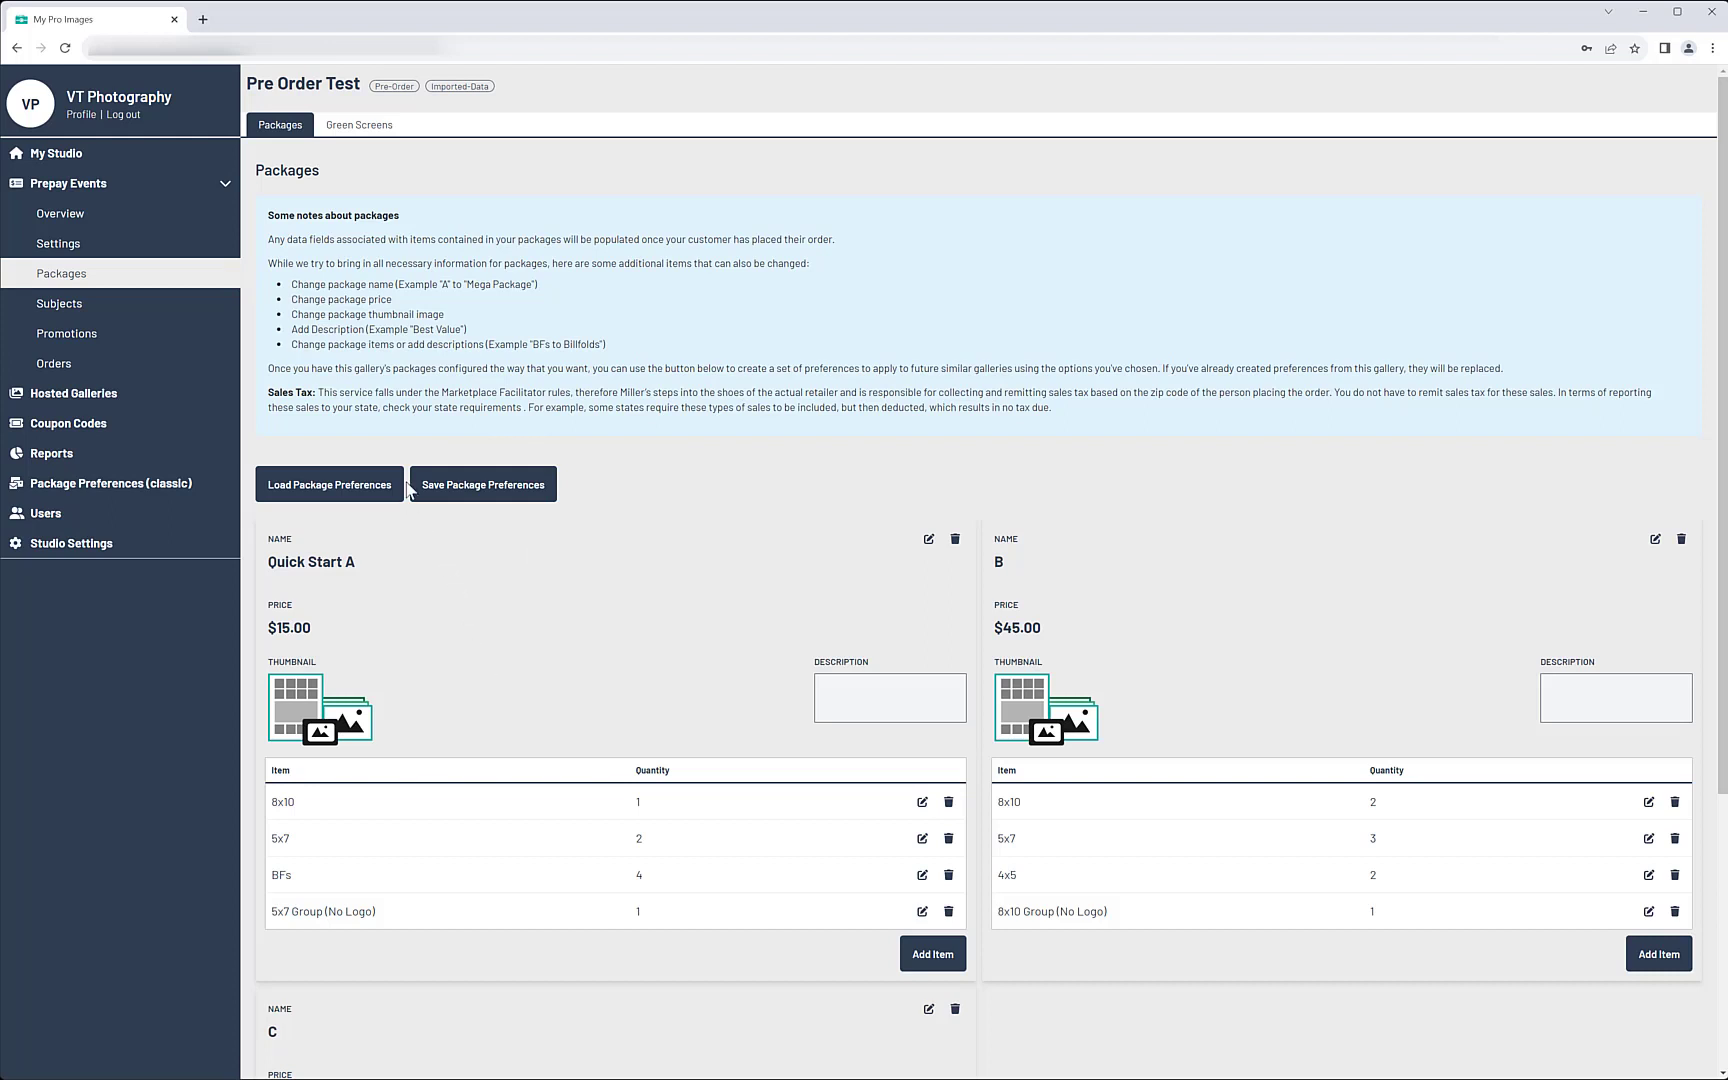
left_click(219, 252)
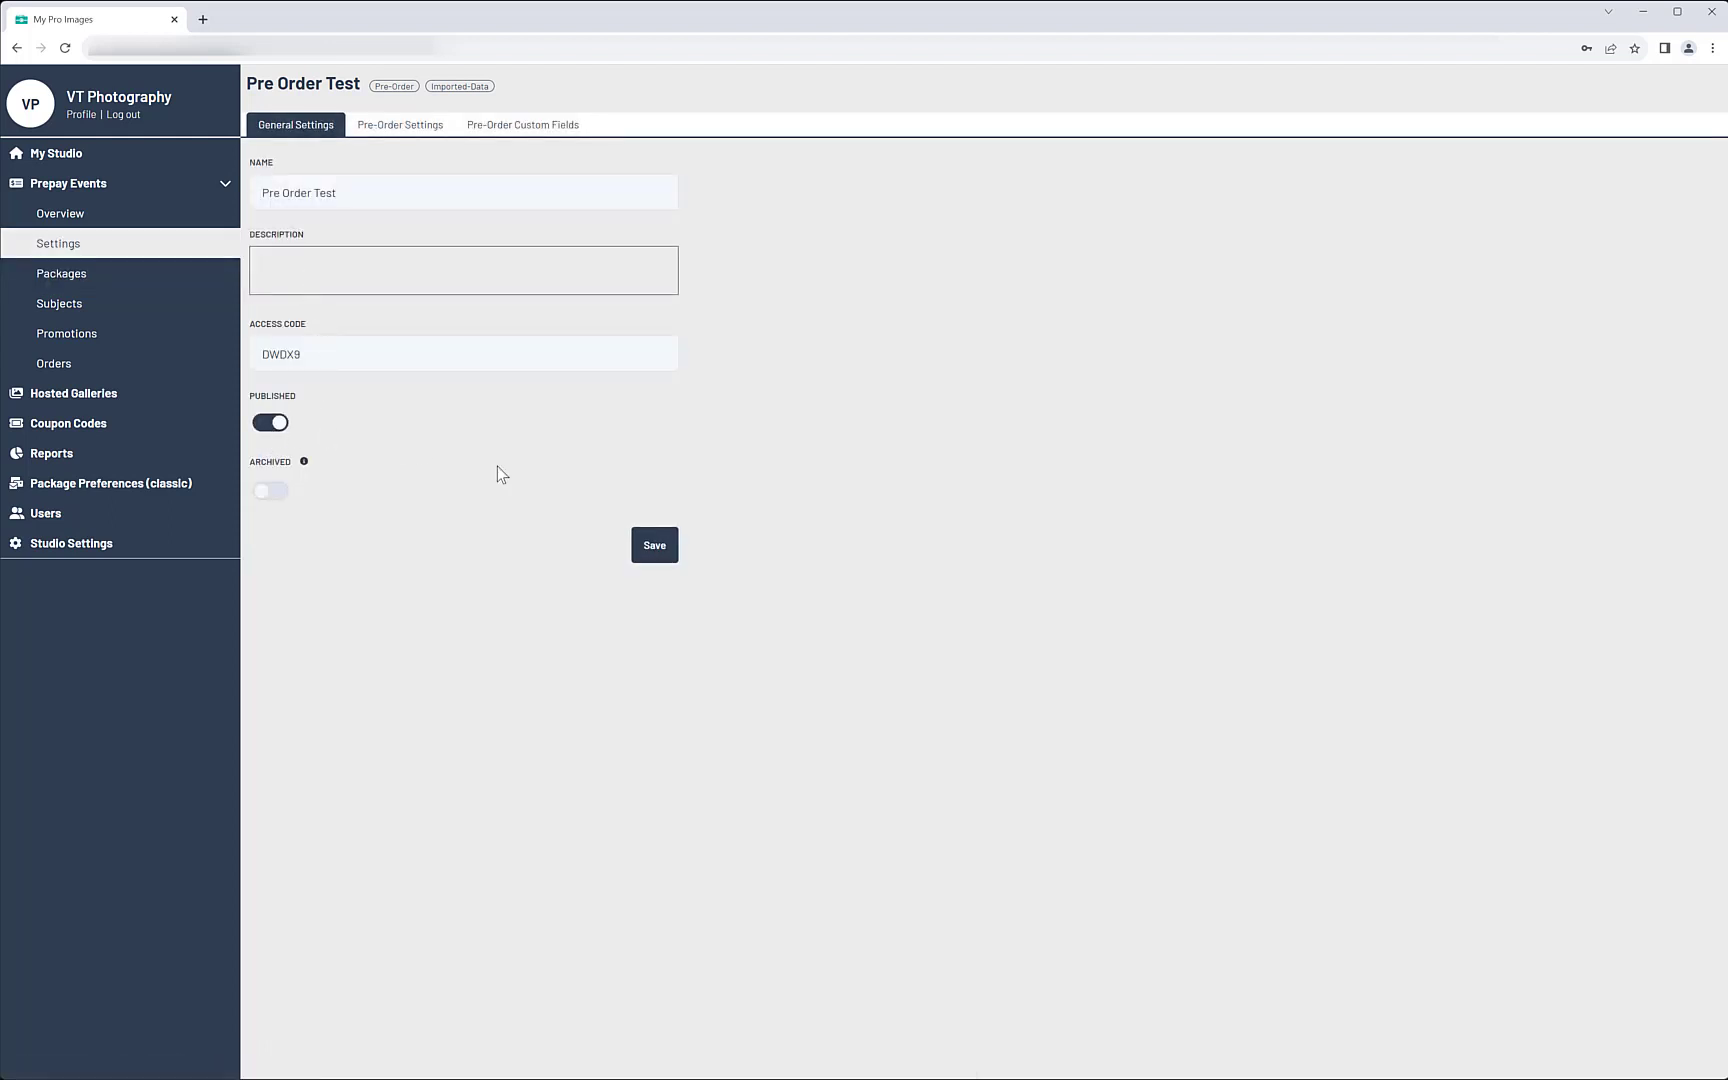
left_click(660, 548)
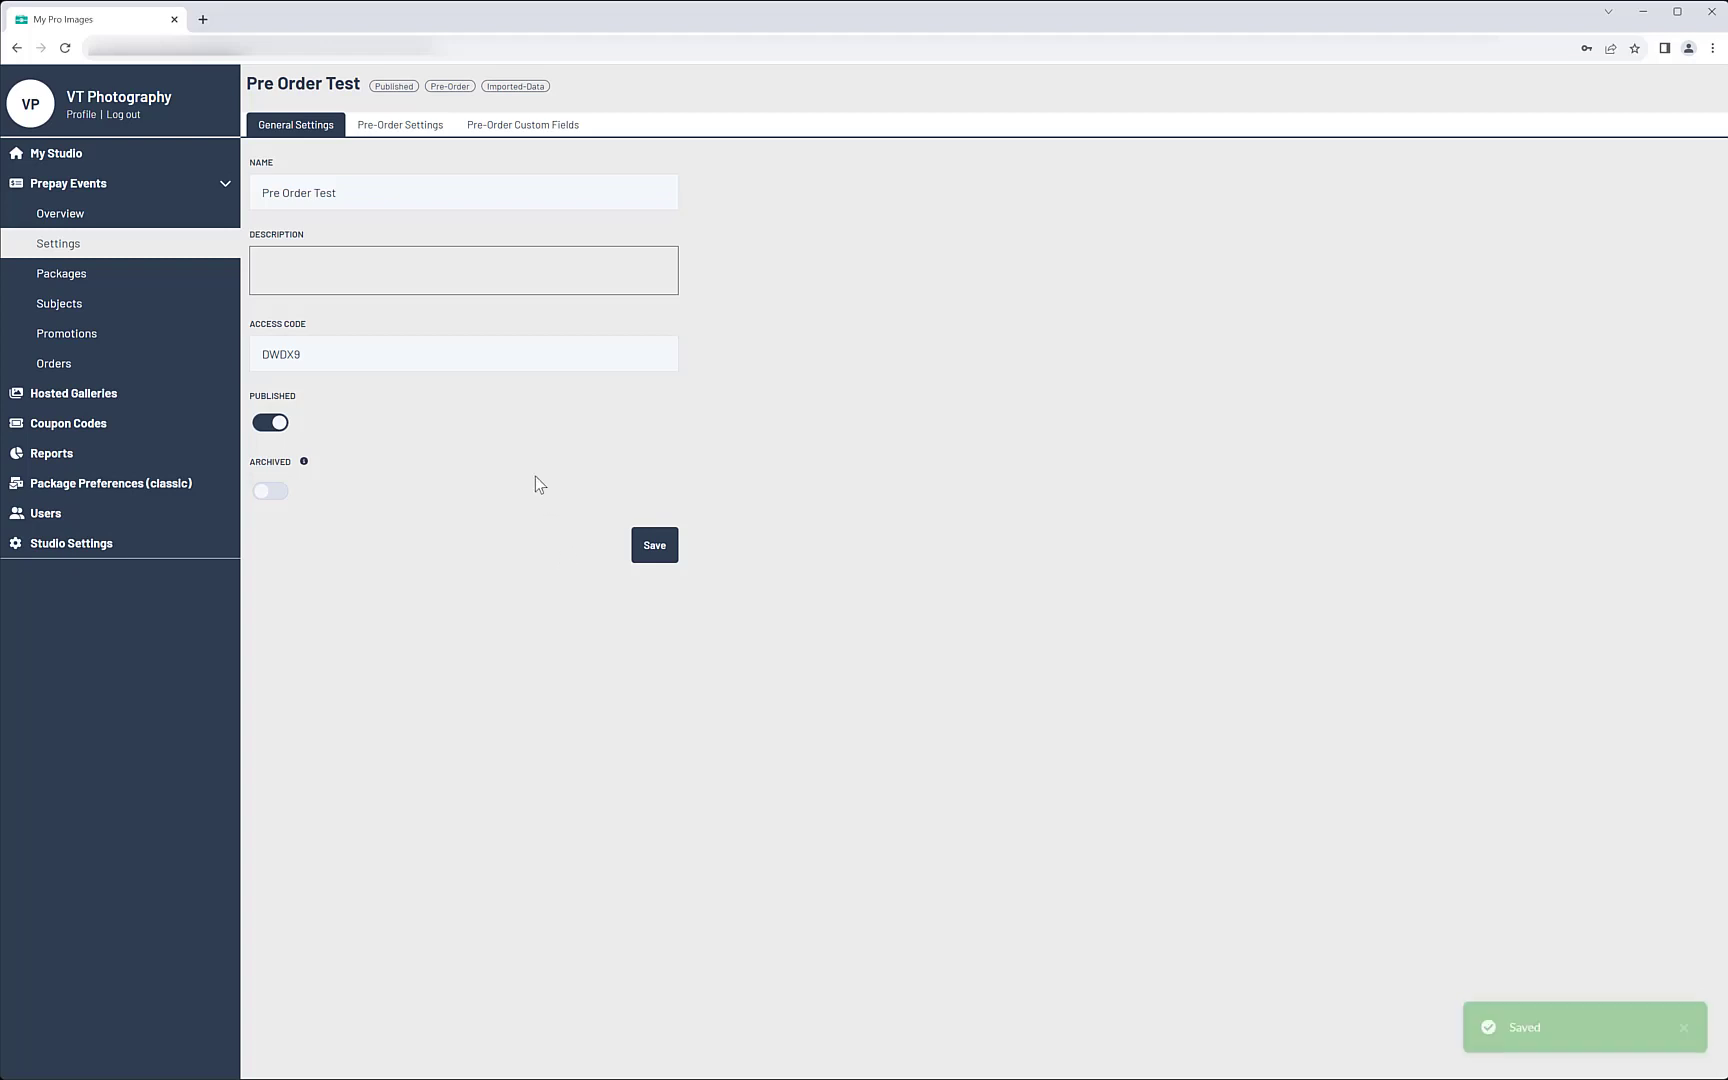
Create a promotion with subject 'Pre-order is now available', sent to subjects' emails.
left_click(218, 340)
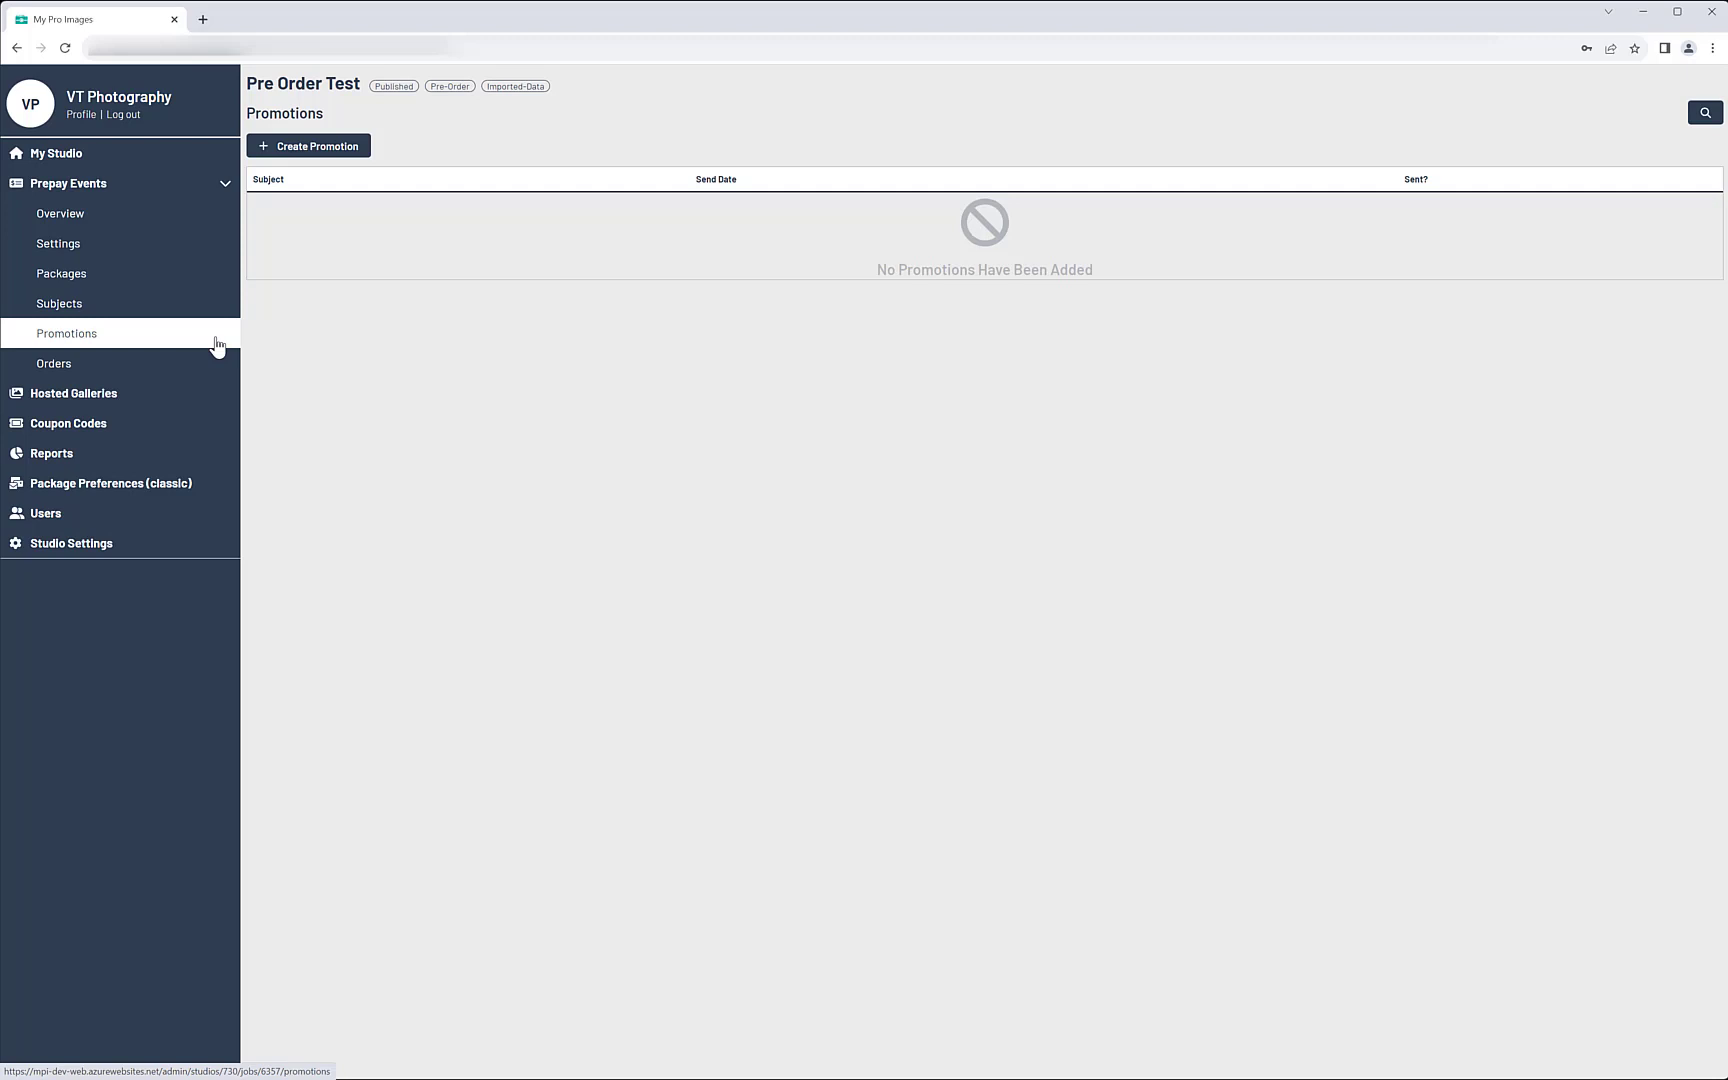
left_click(345, 148)
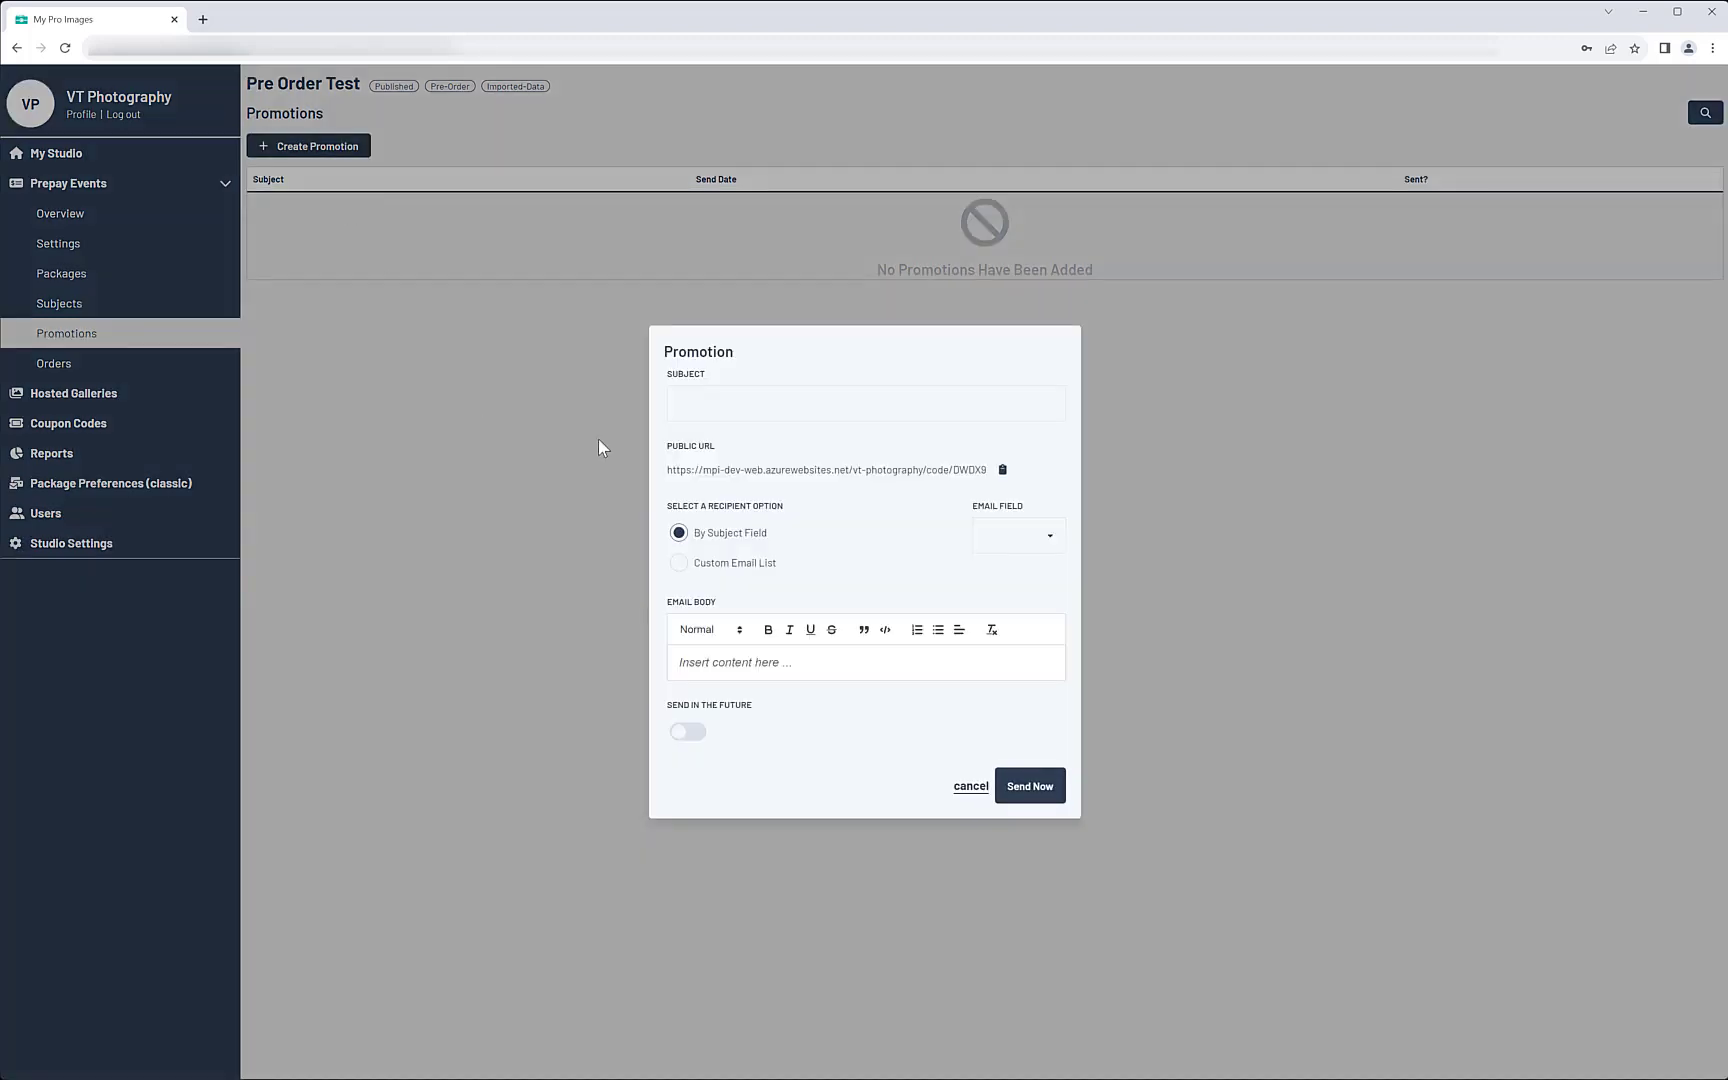
left_click(687, 403)
type("Pre-order is now available")
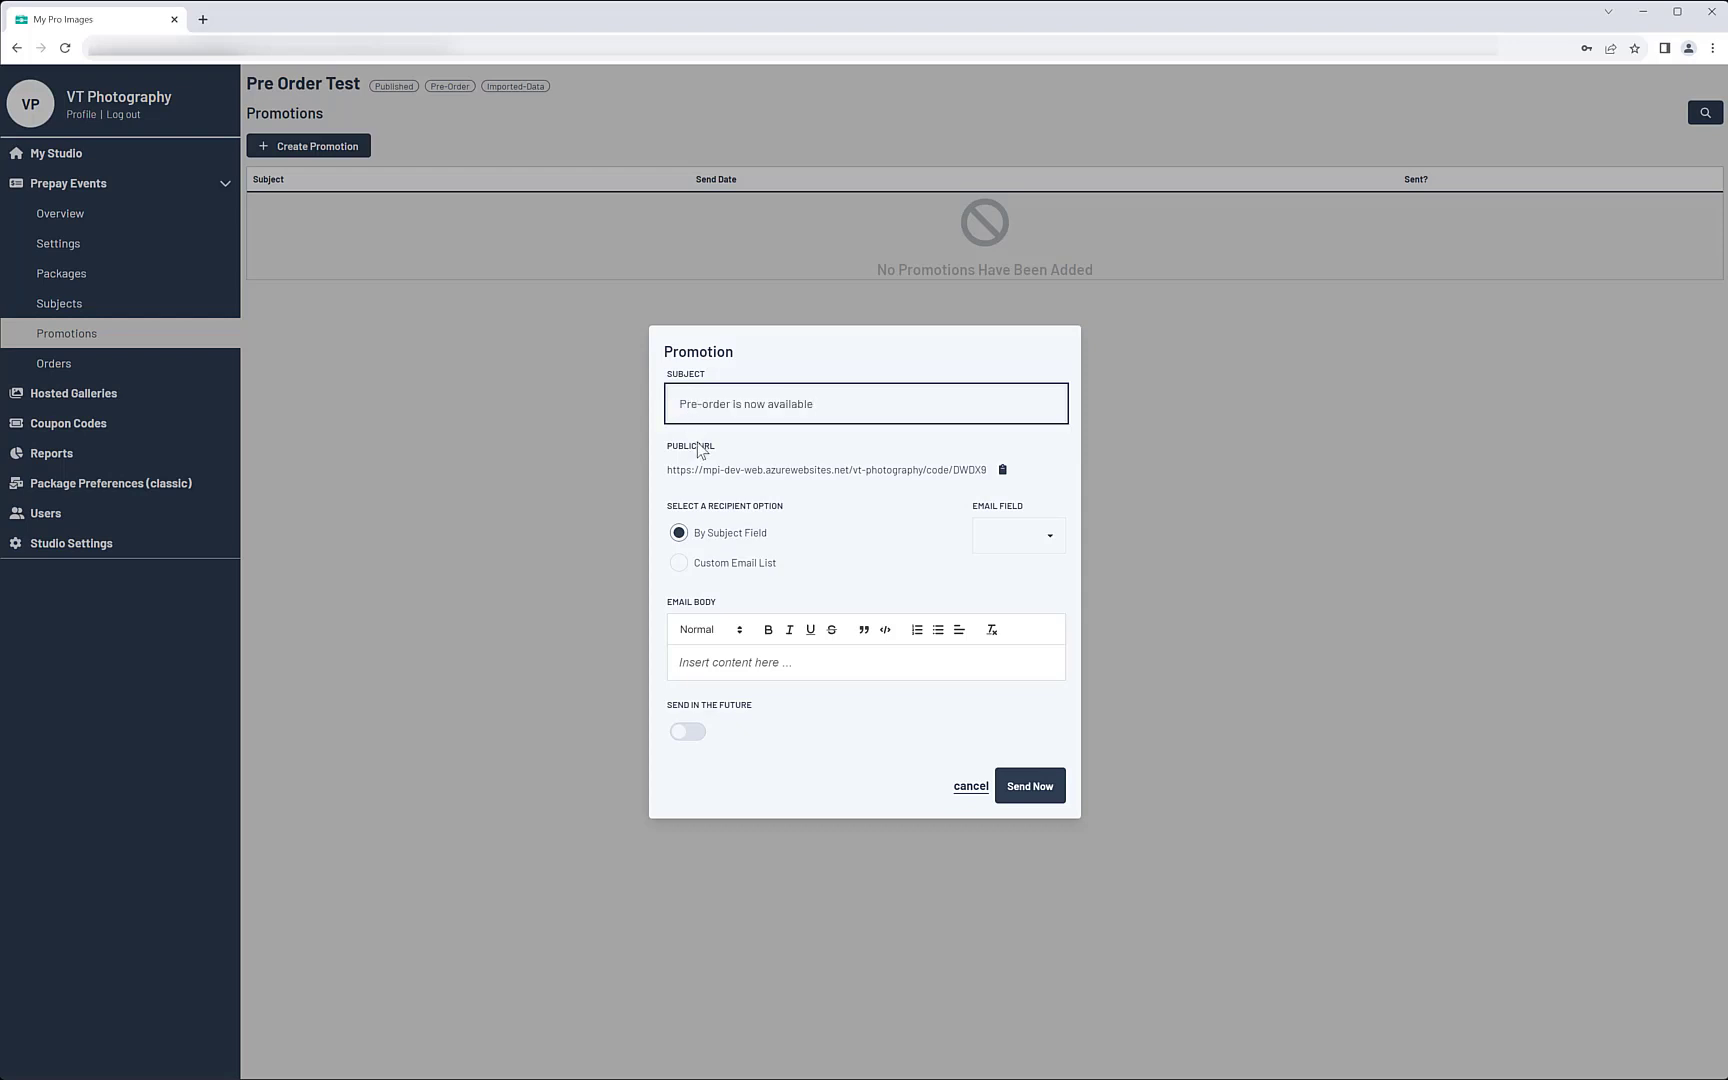
left_click(677, 566)
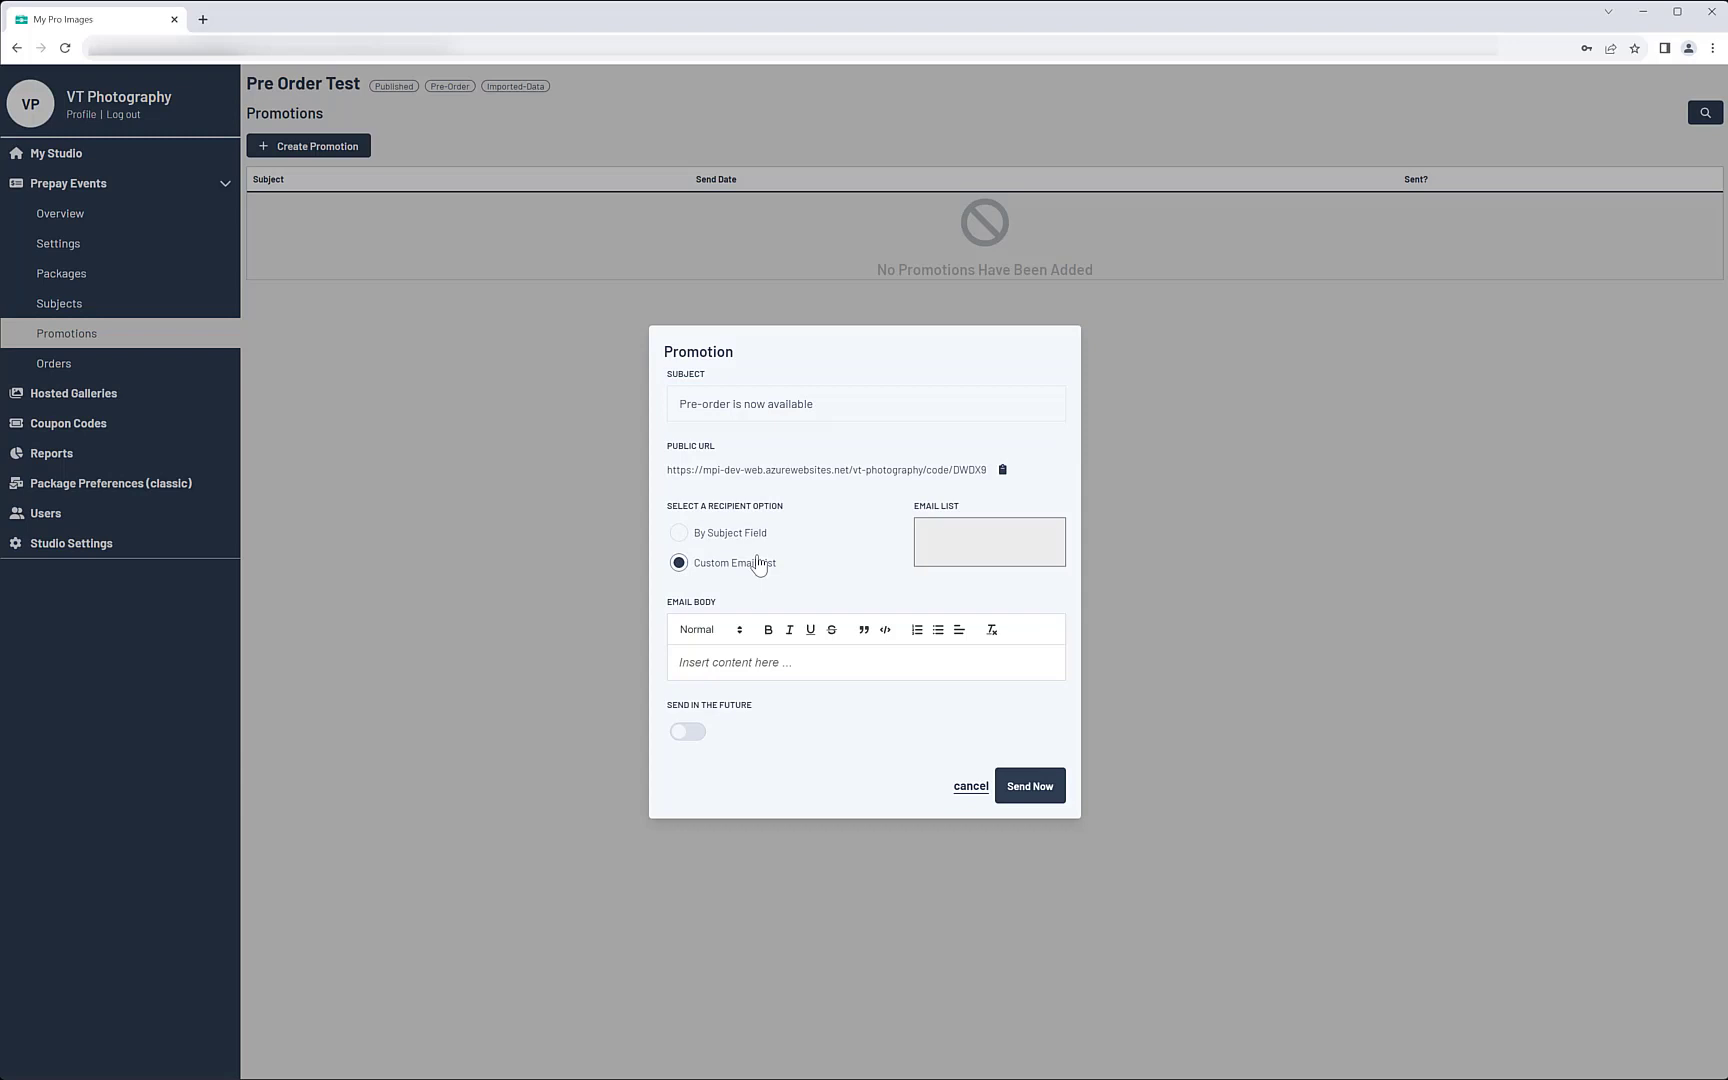
left_click(679, 533)
Paste an email body quoting code DWDX9 and schedule it for 09/20/2023.
left_click(692, 665)
type("It's time to order.  Use this code:  DWDX9")
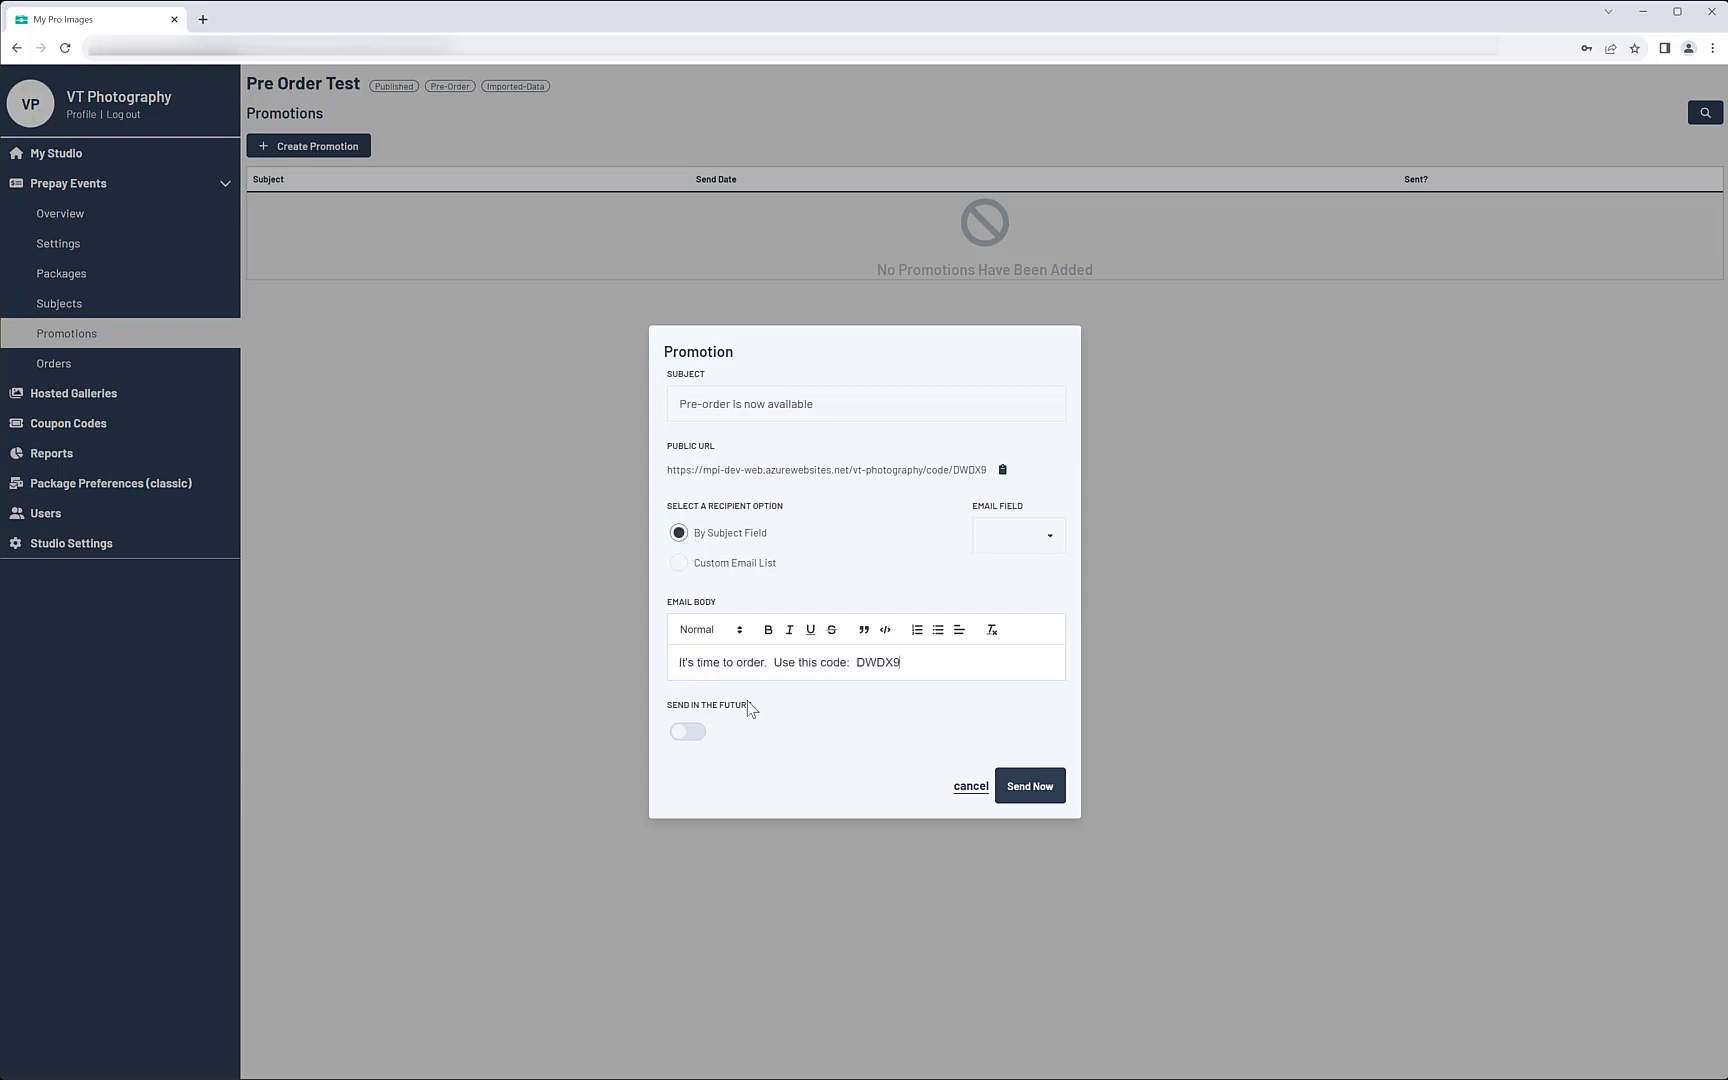
left_click(688, 732)
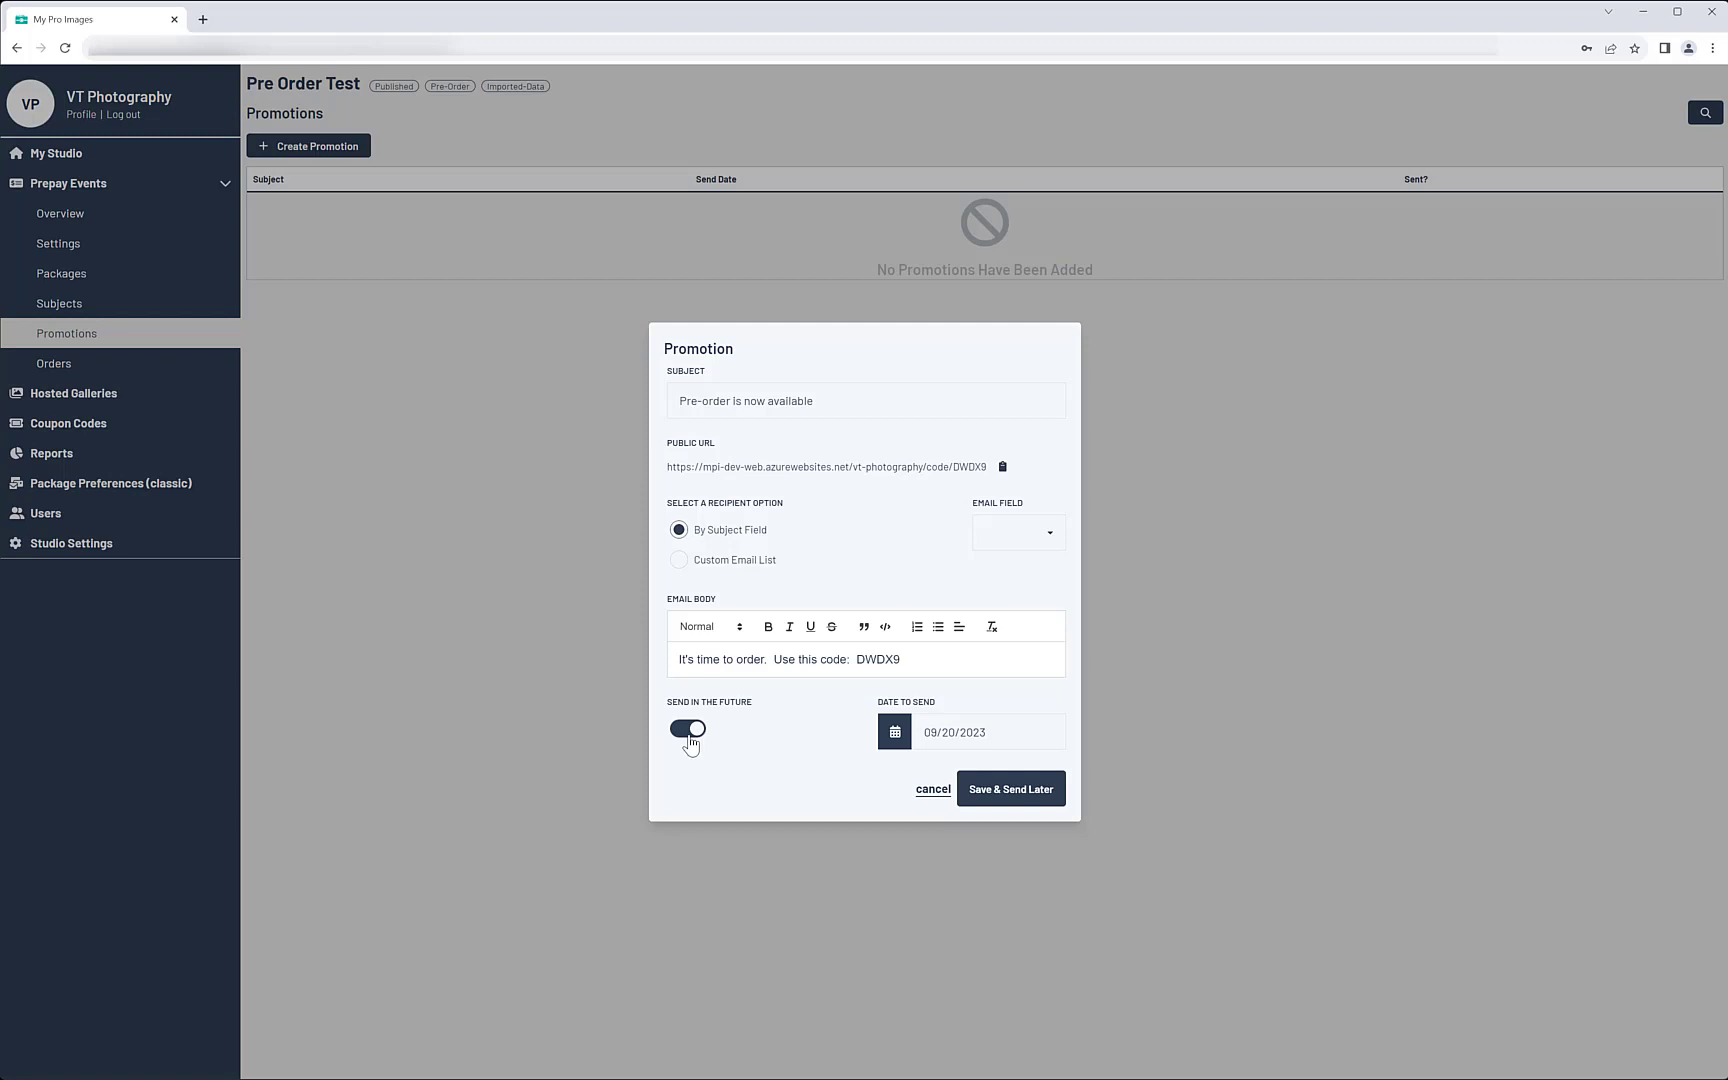
left_click(1014, 797)
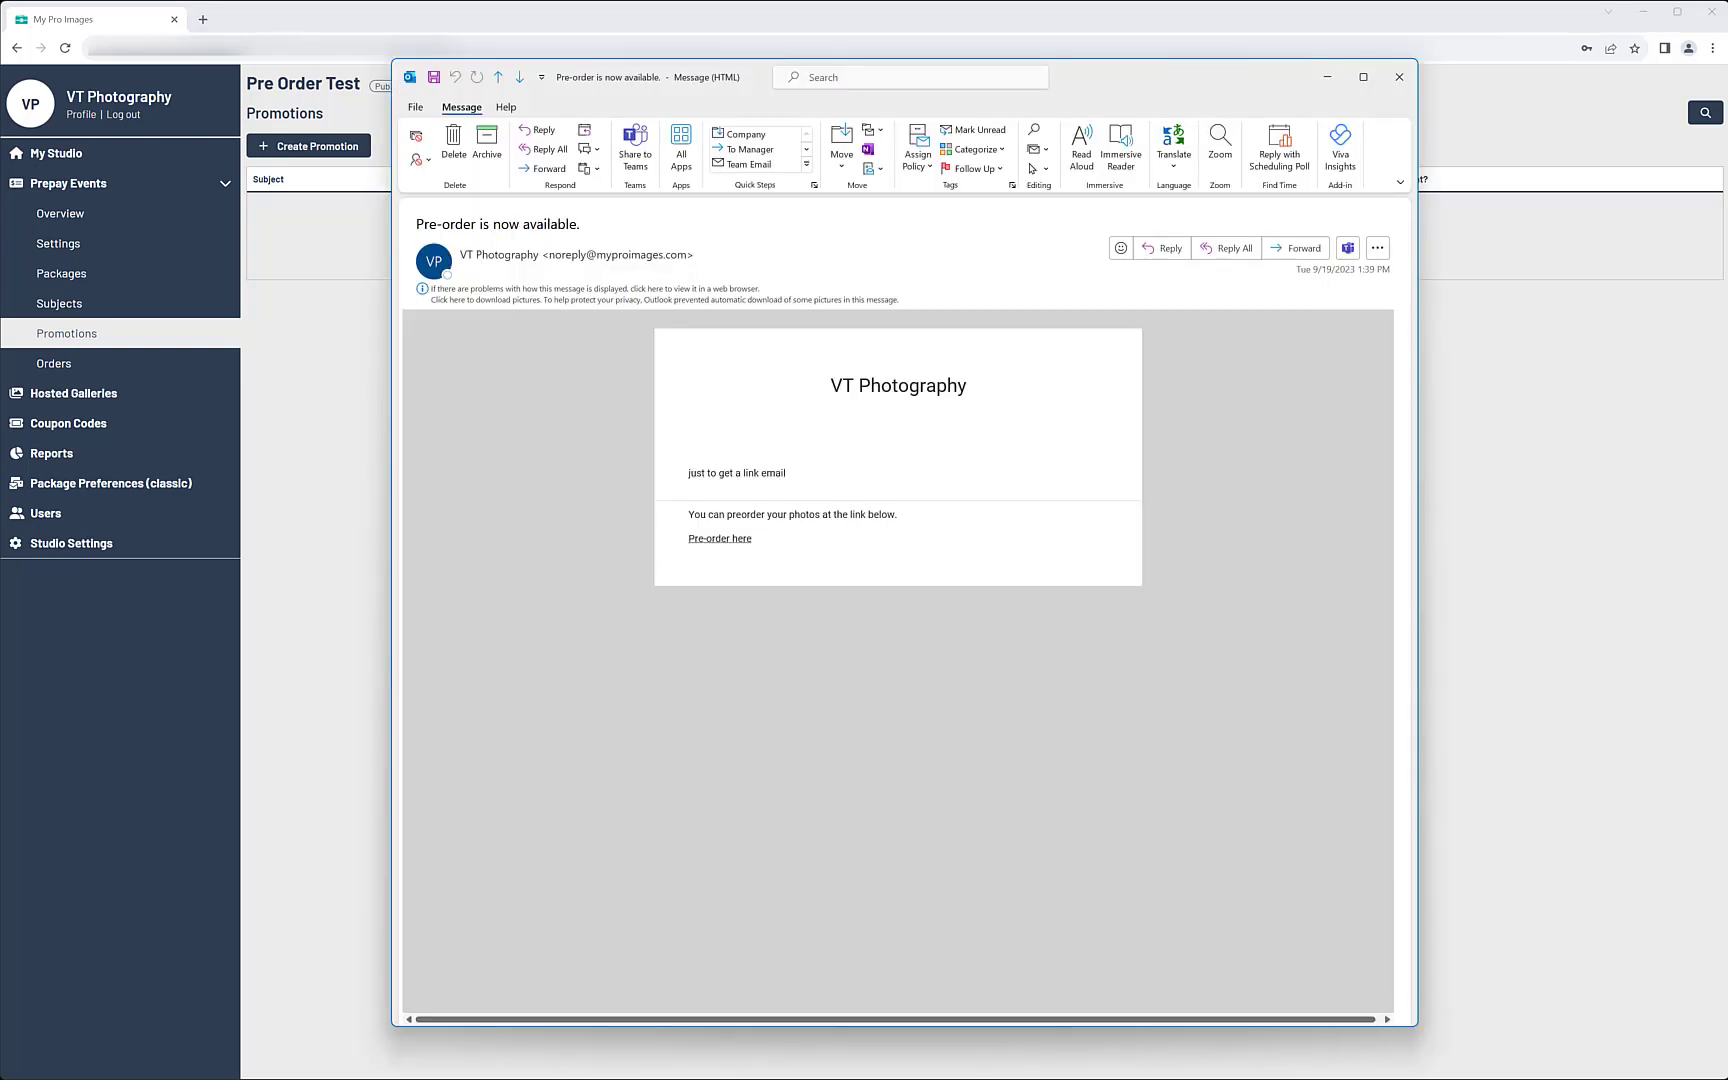
On the public order page, enter the student's name, pick the suggestion and continue.
left_click(720, 538)
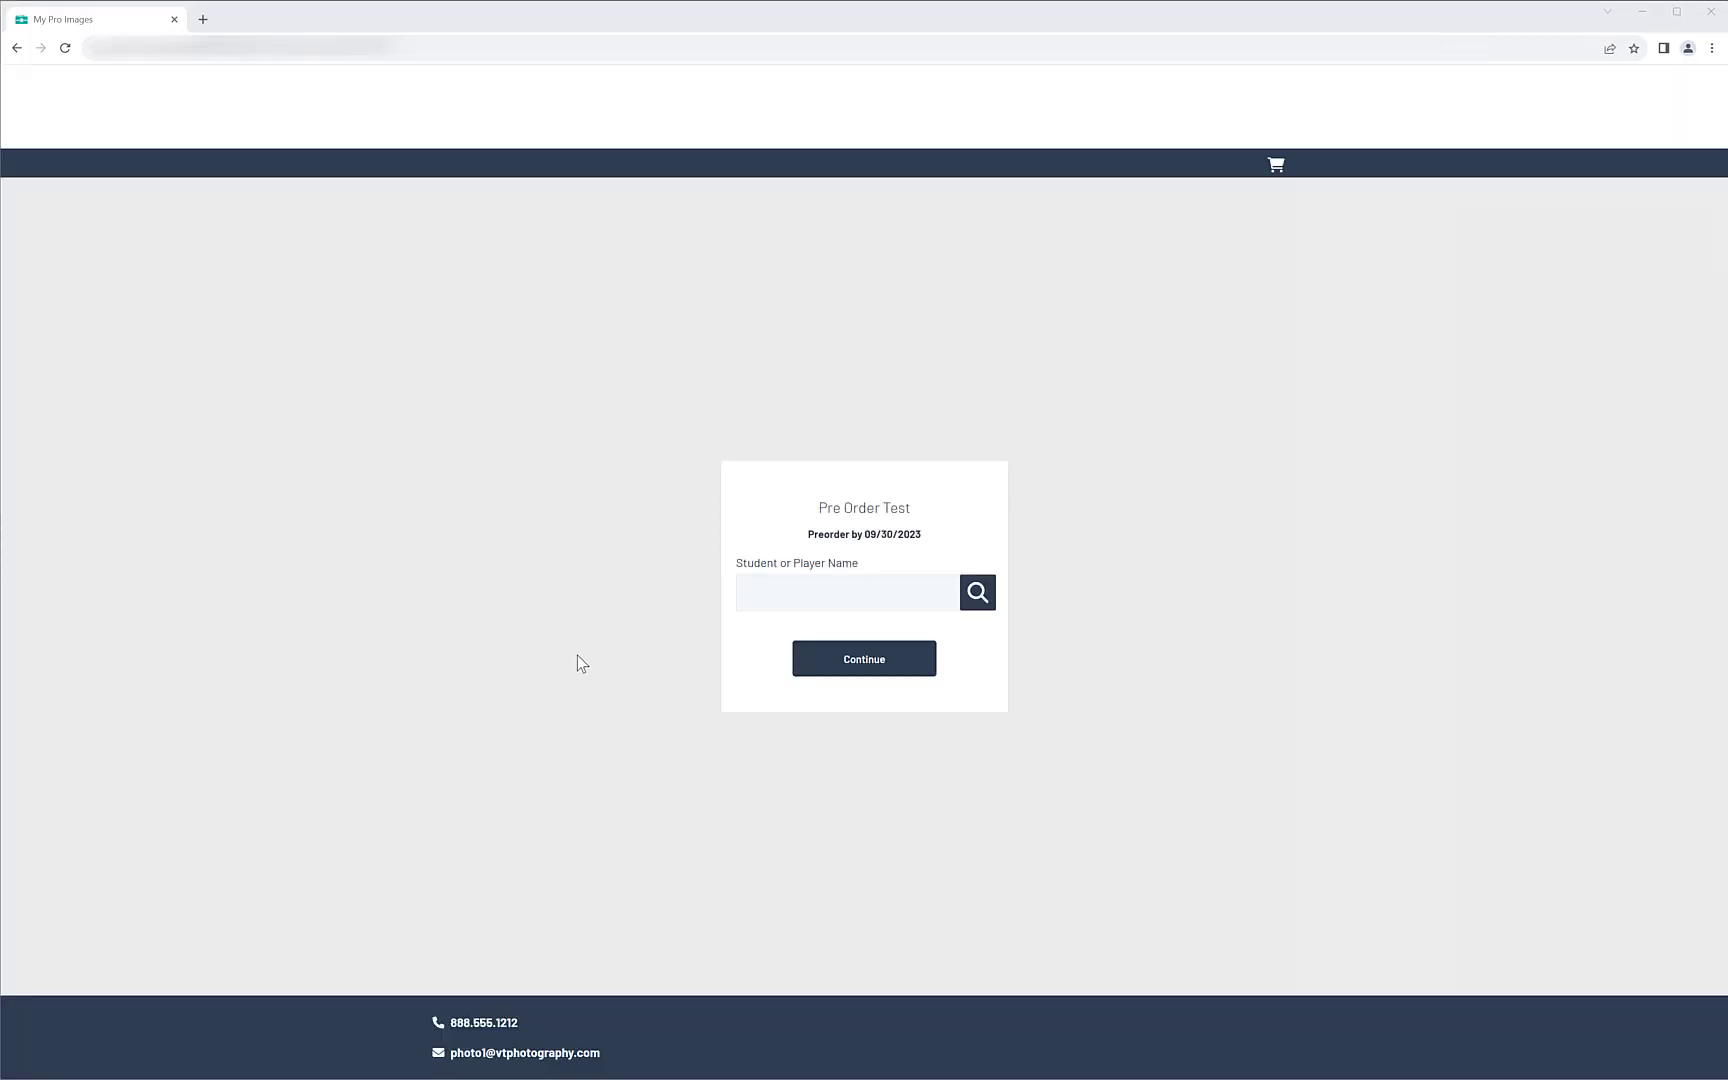
left_click(785, 590)
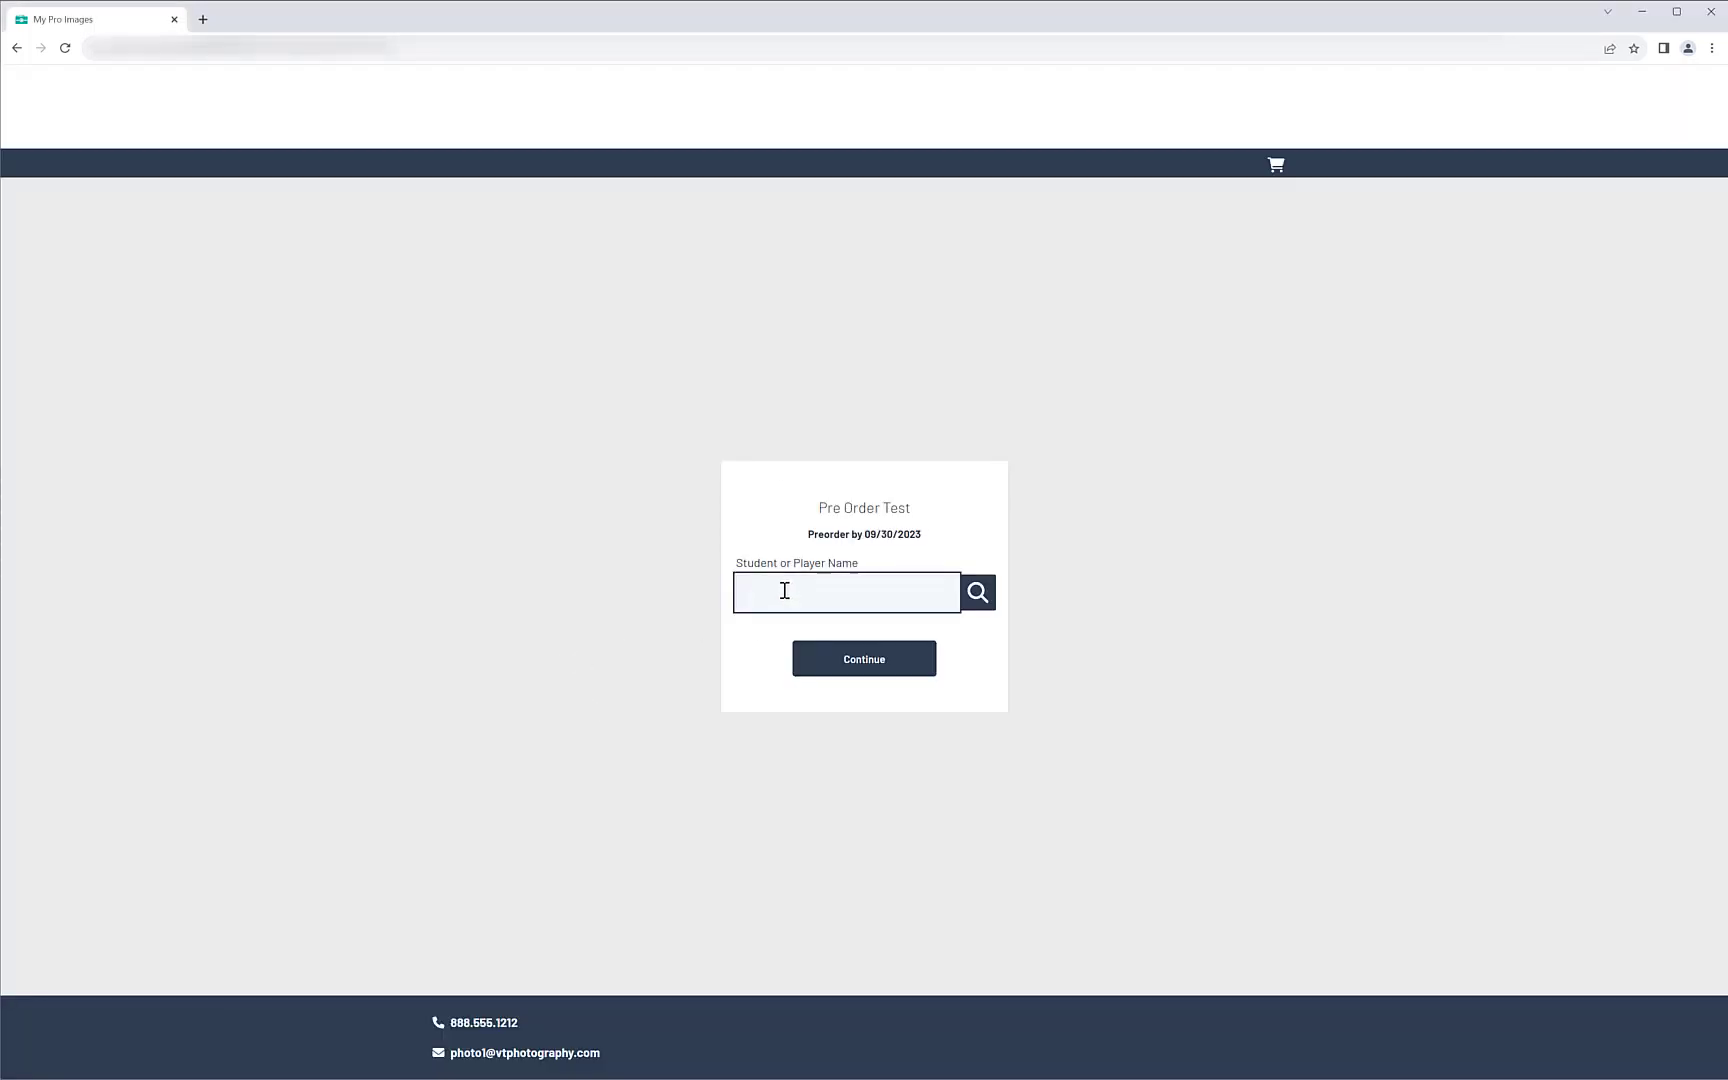
type("Matt")
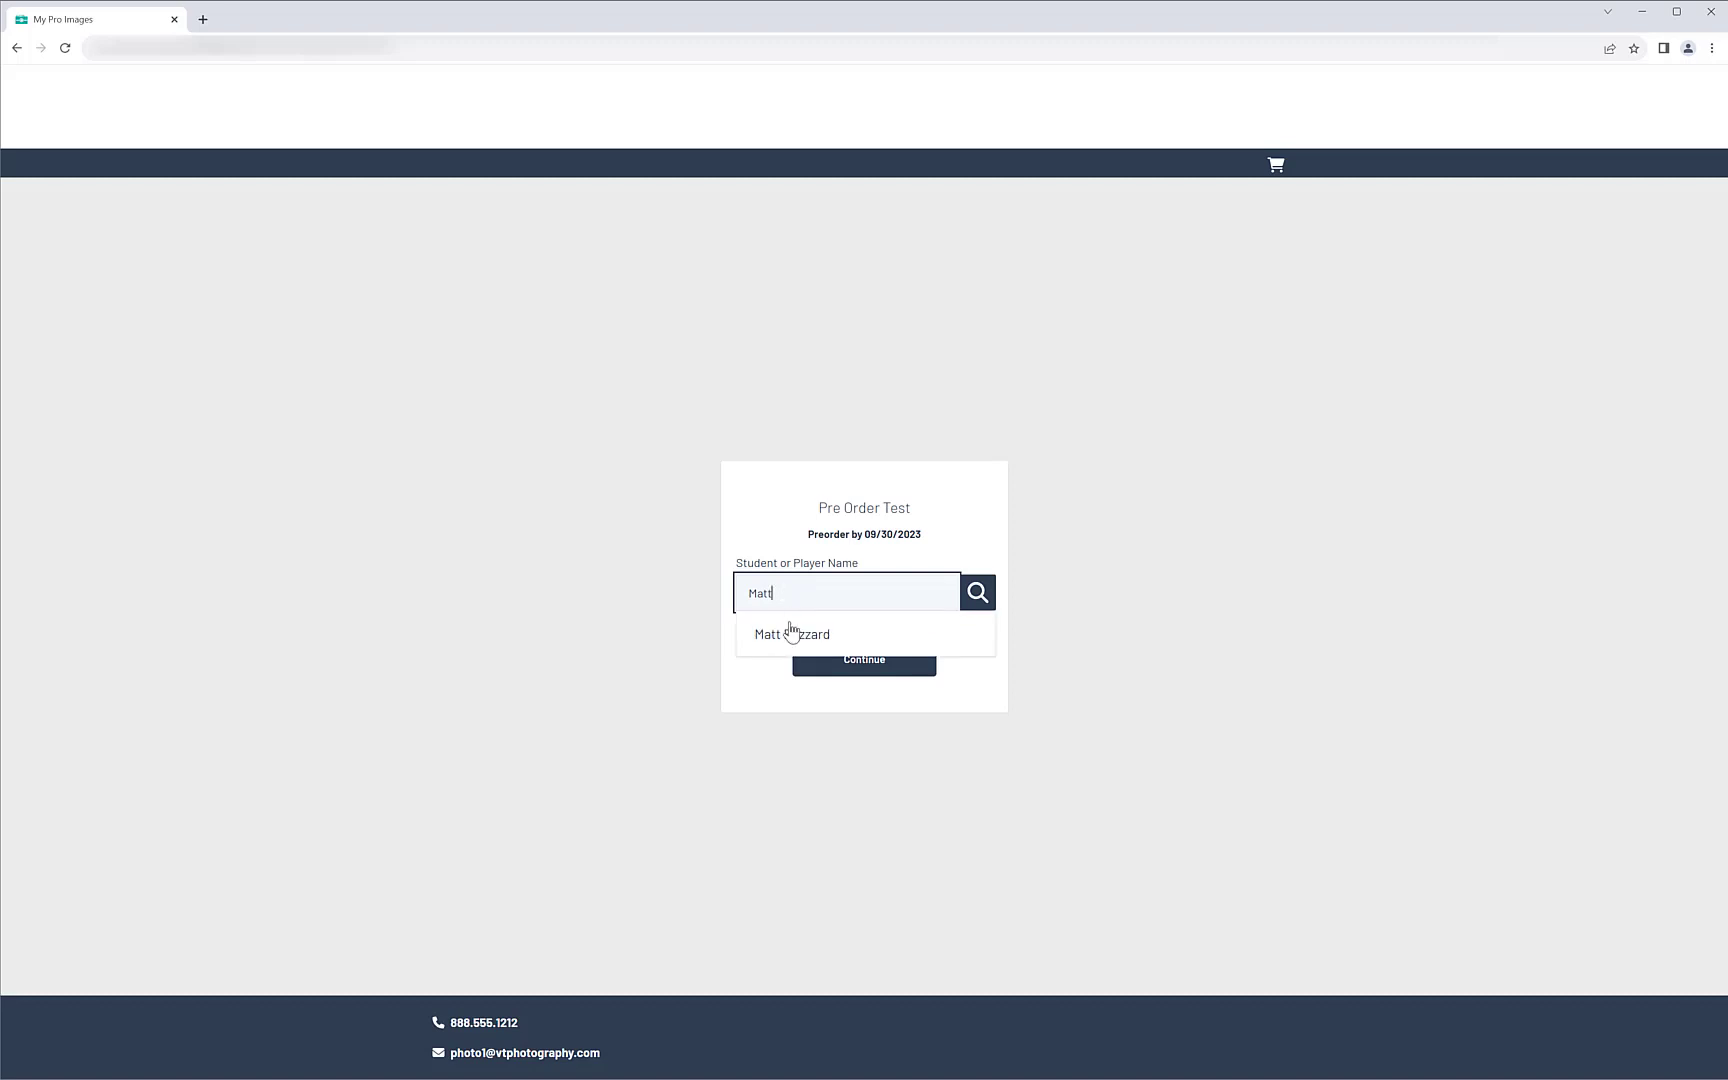
left_click(788, 636)
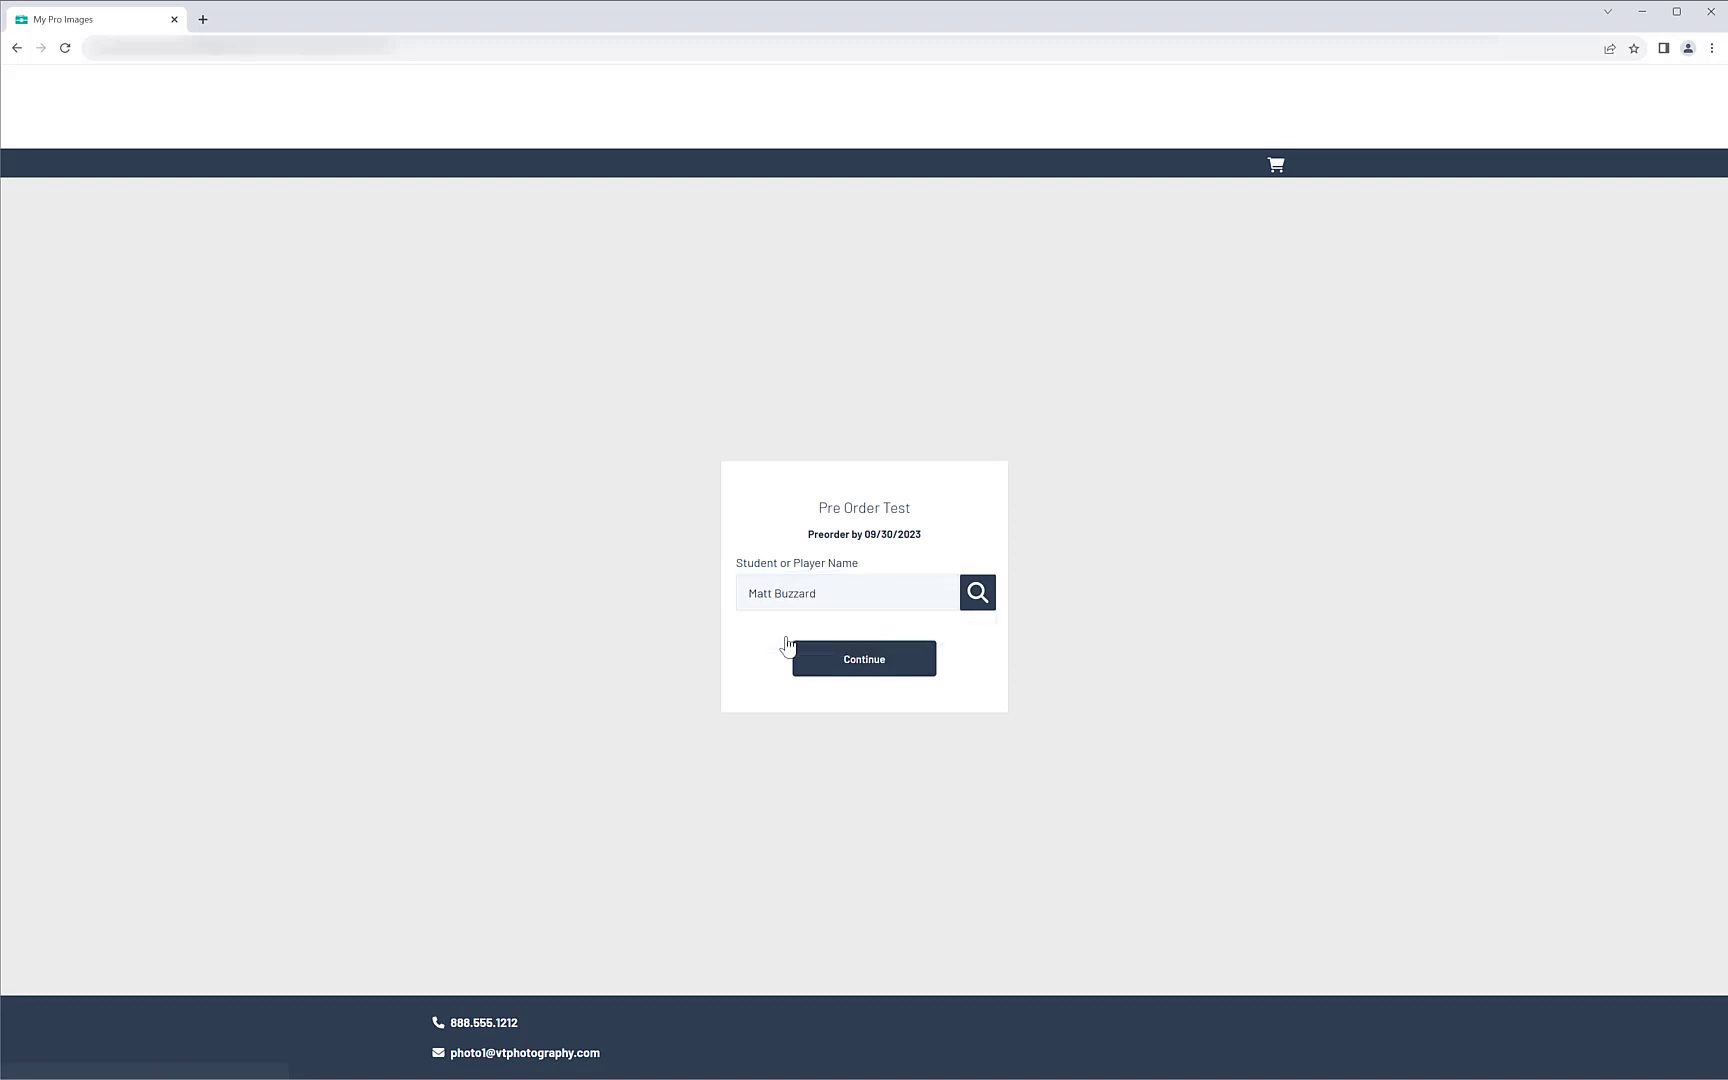
left_click(870, 663)
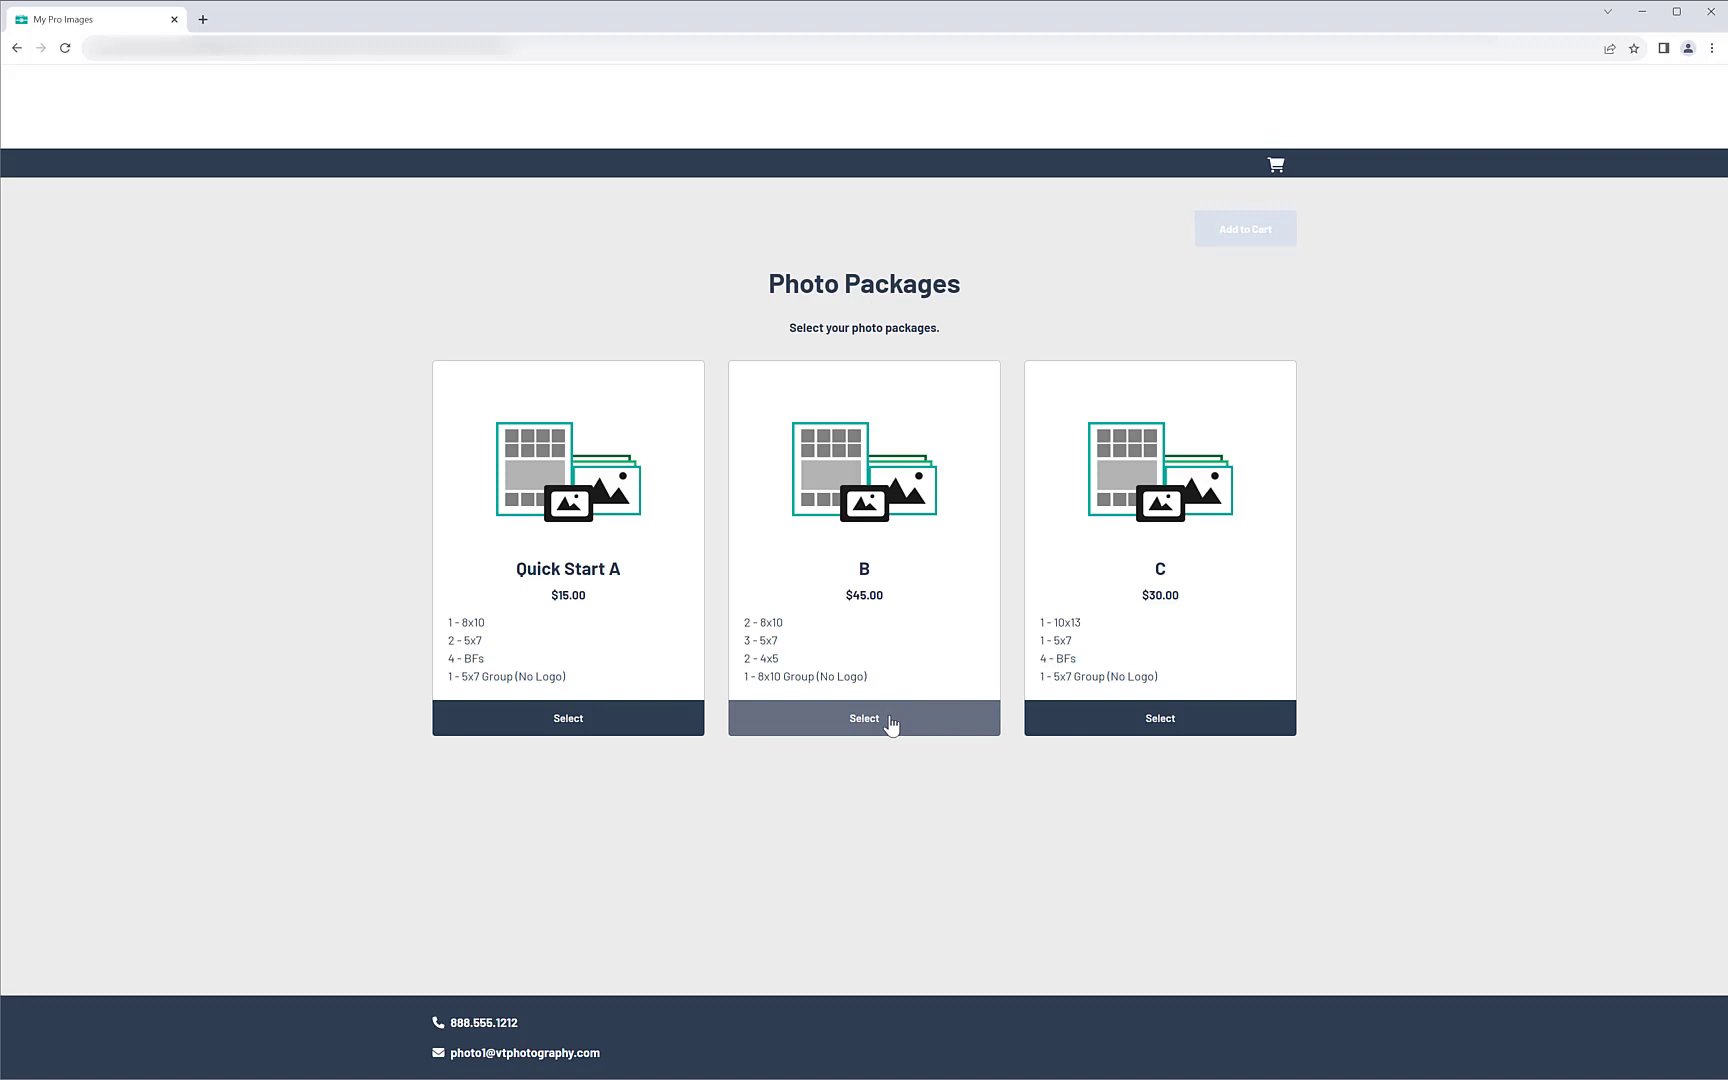
Add one Package B at $45.00 to the cart and proceed to checkout.
left_click(891, 724)
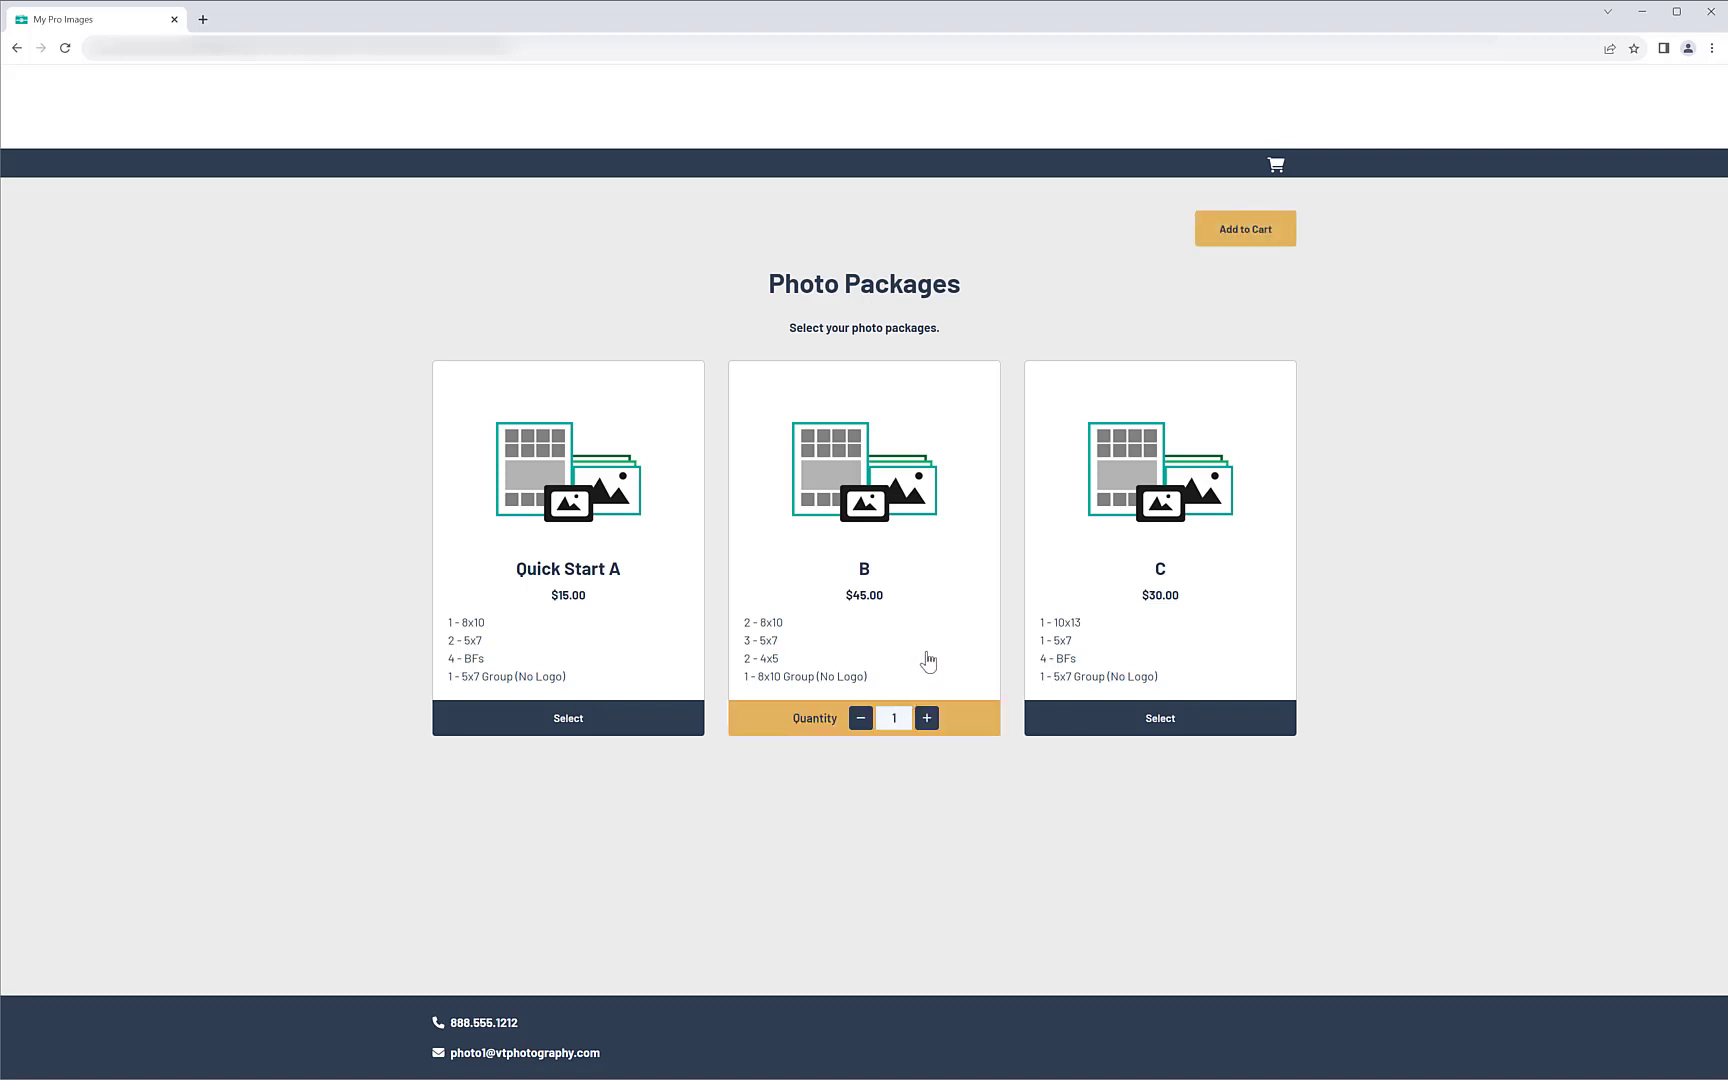
left_click(1241, 231)
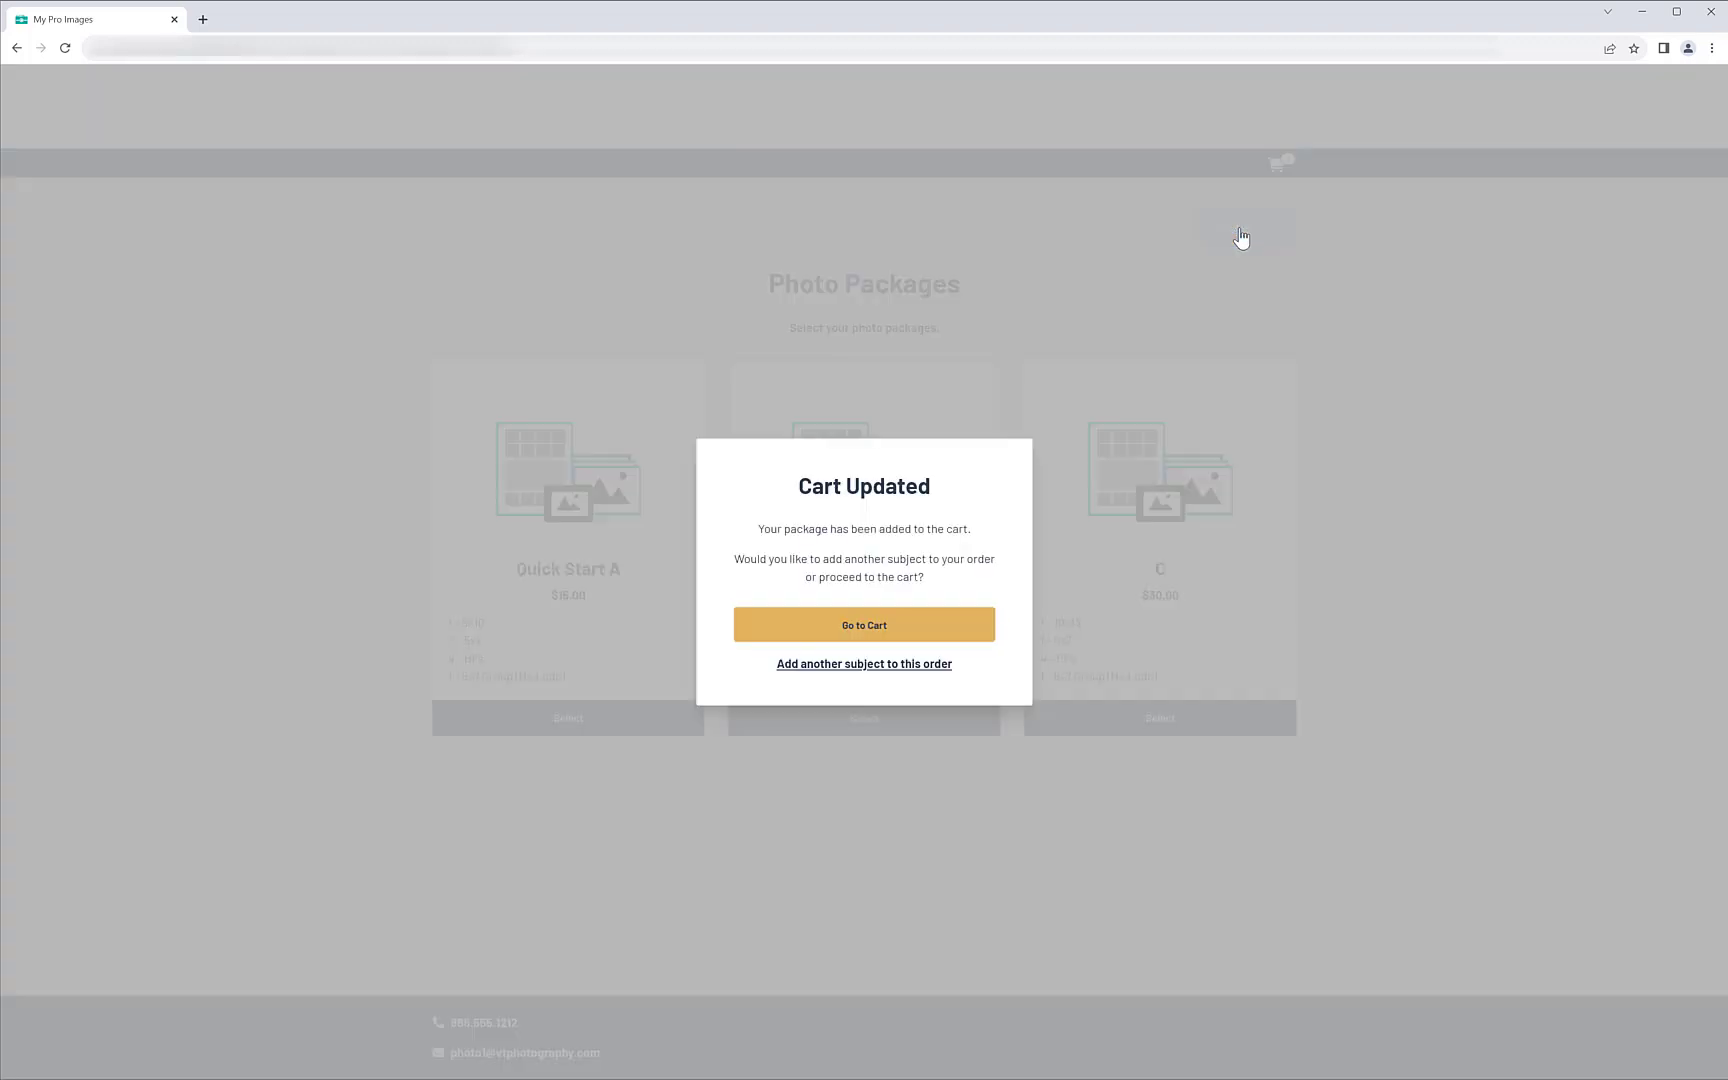
left_click(884, 628)
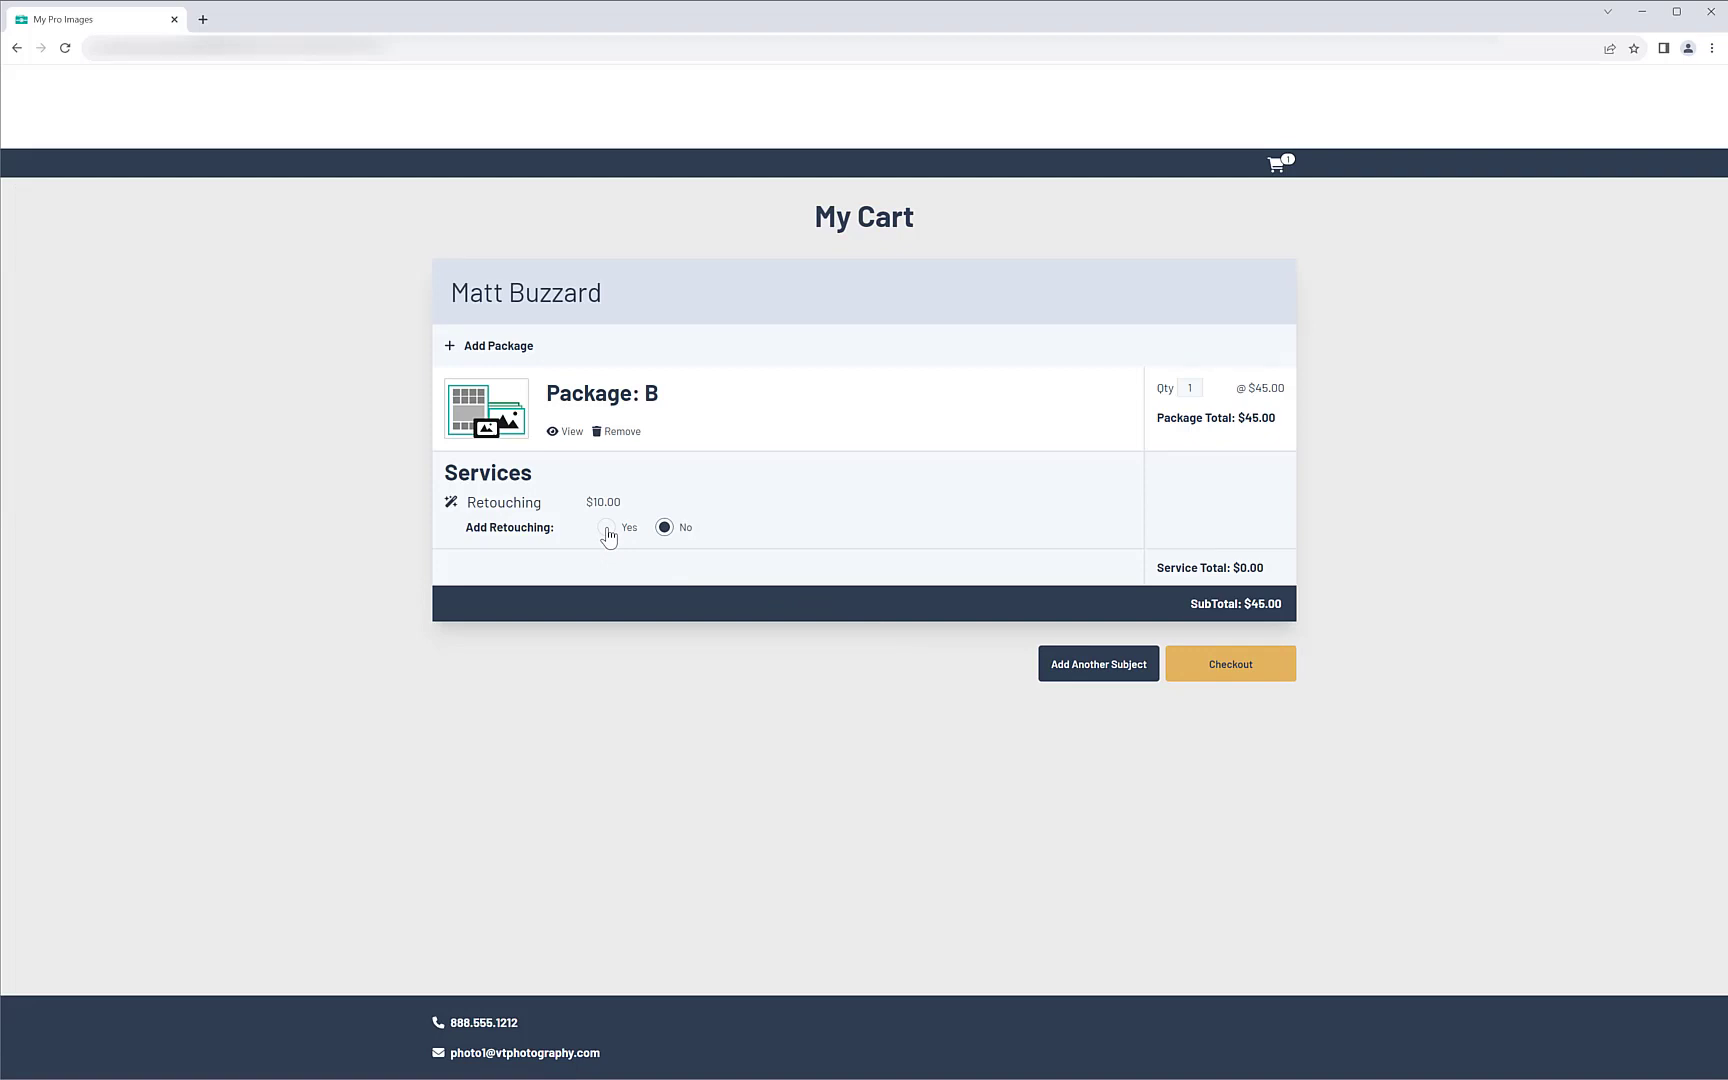
left_click(1224, 667)
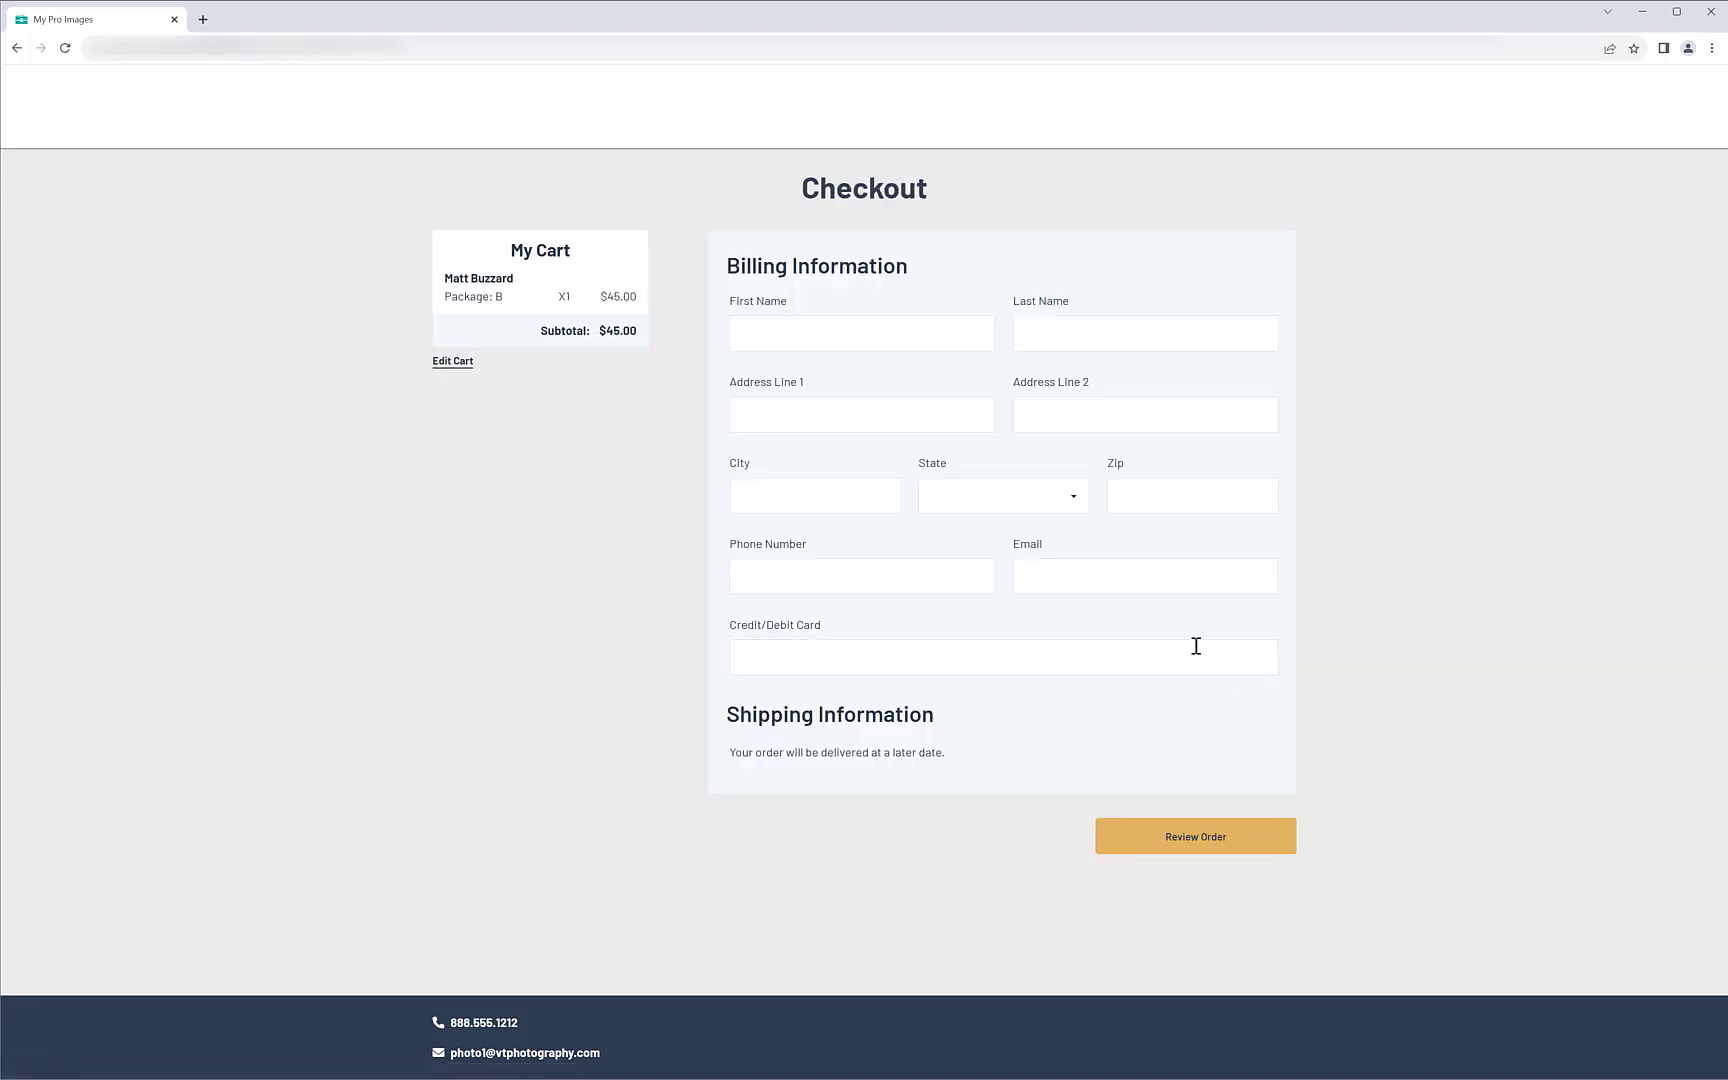
Fill in the billing details and place the $49.19 Package B order.
left_click(841, 331)
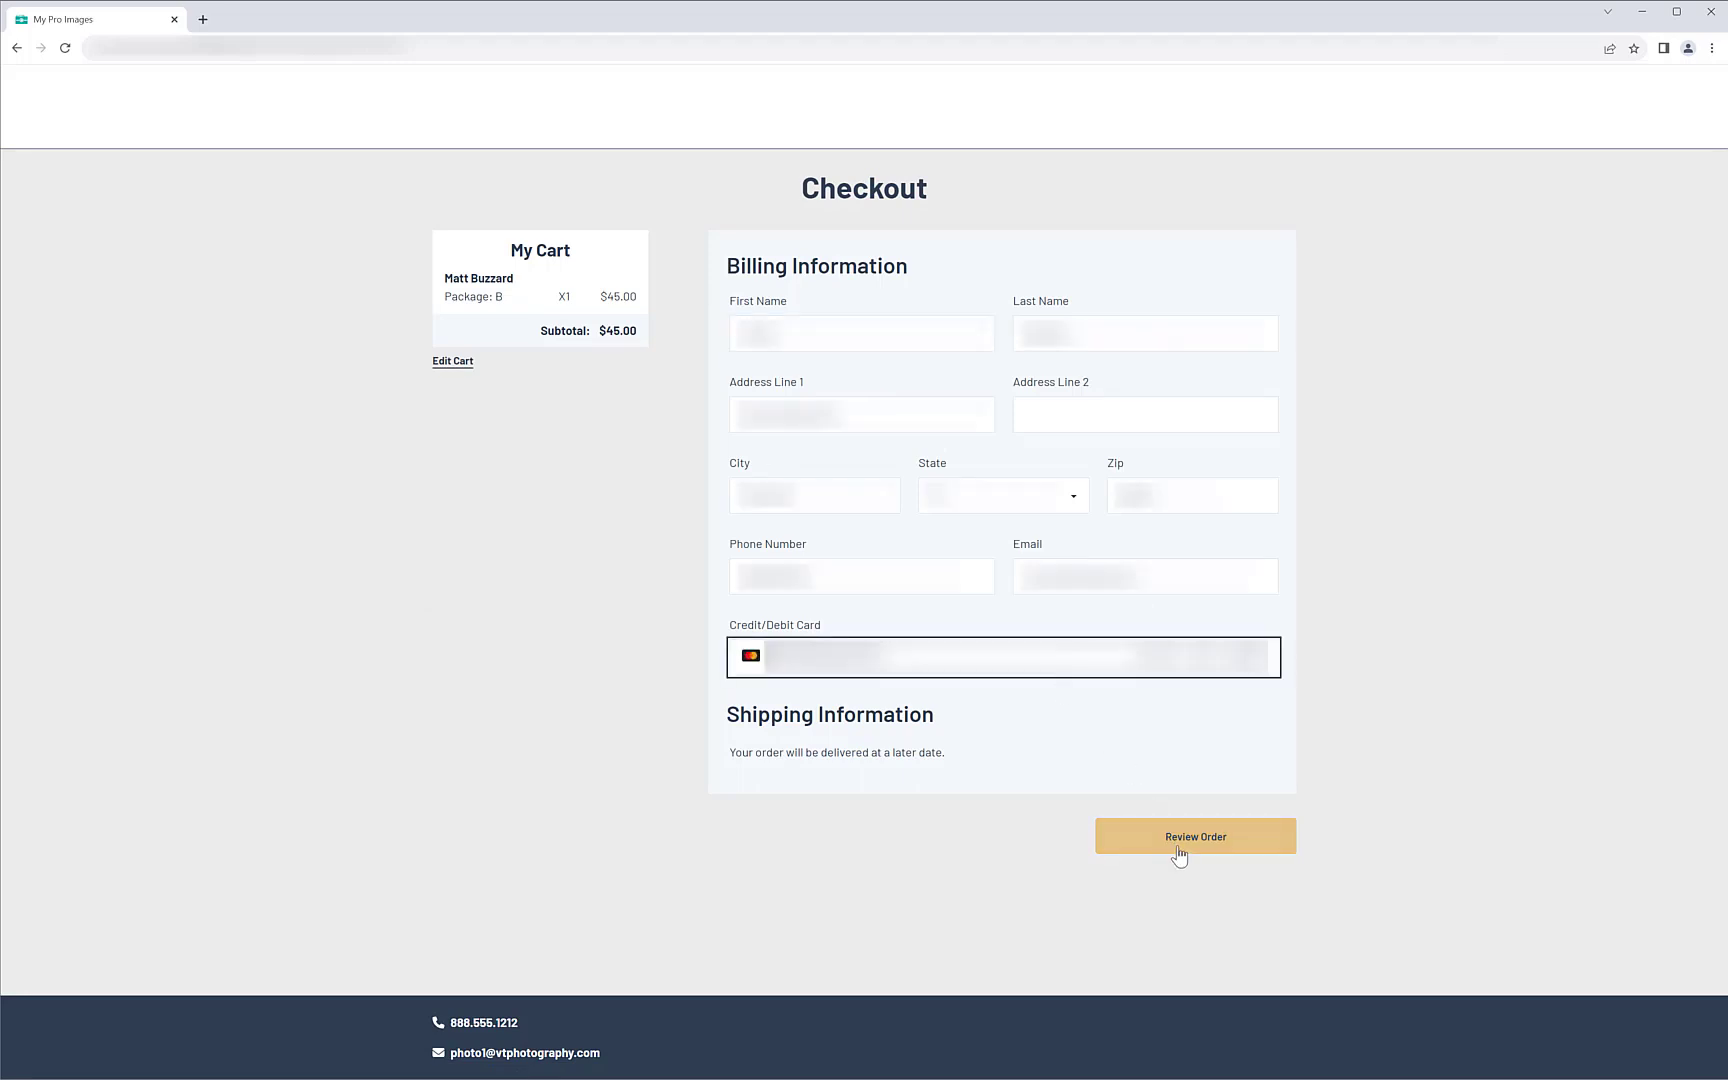
left_click(1181, 852)
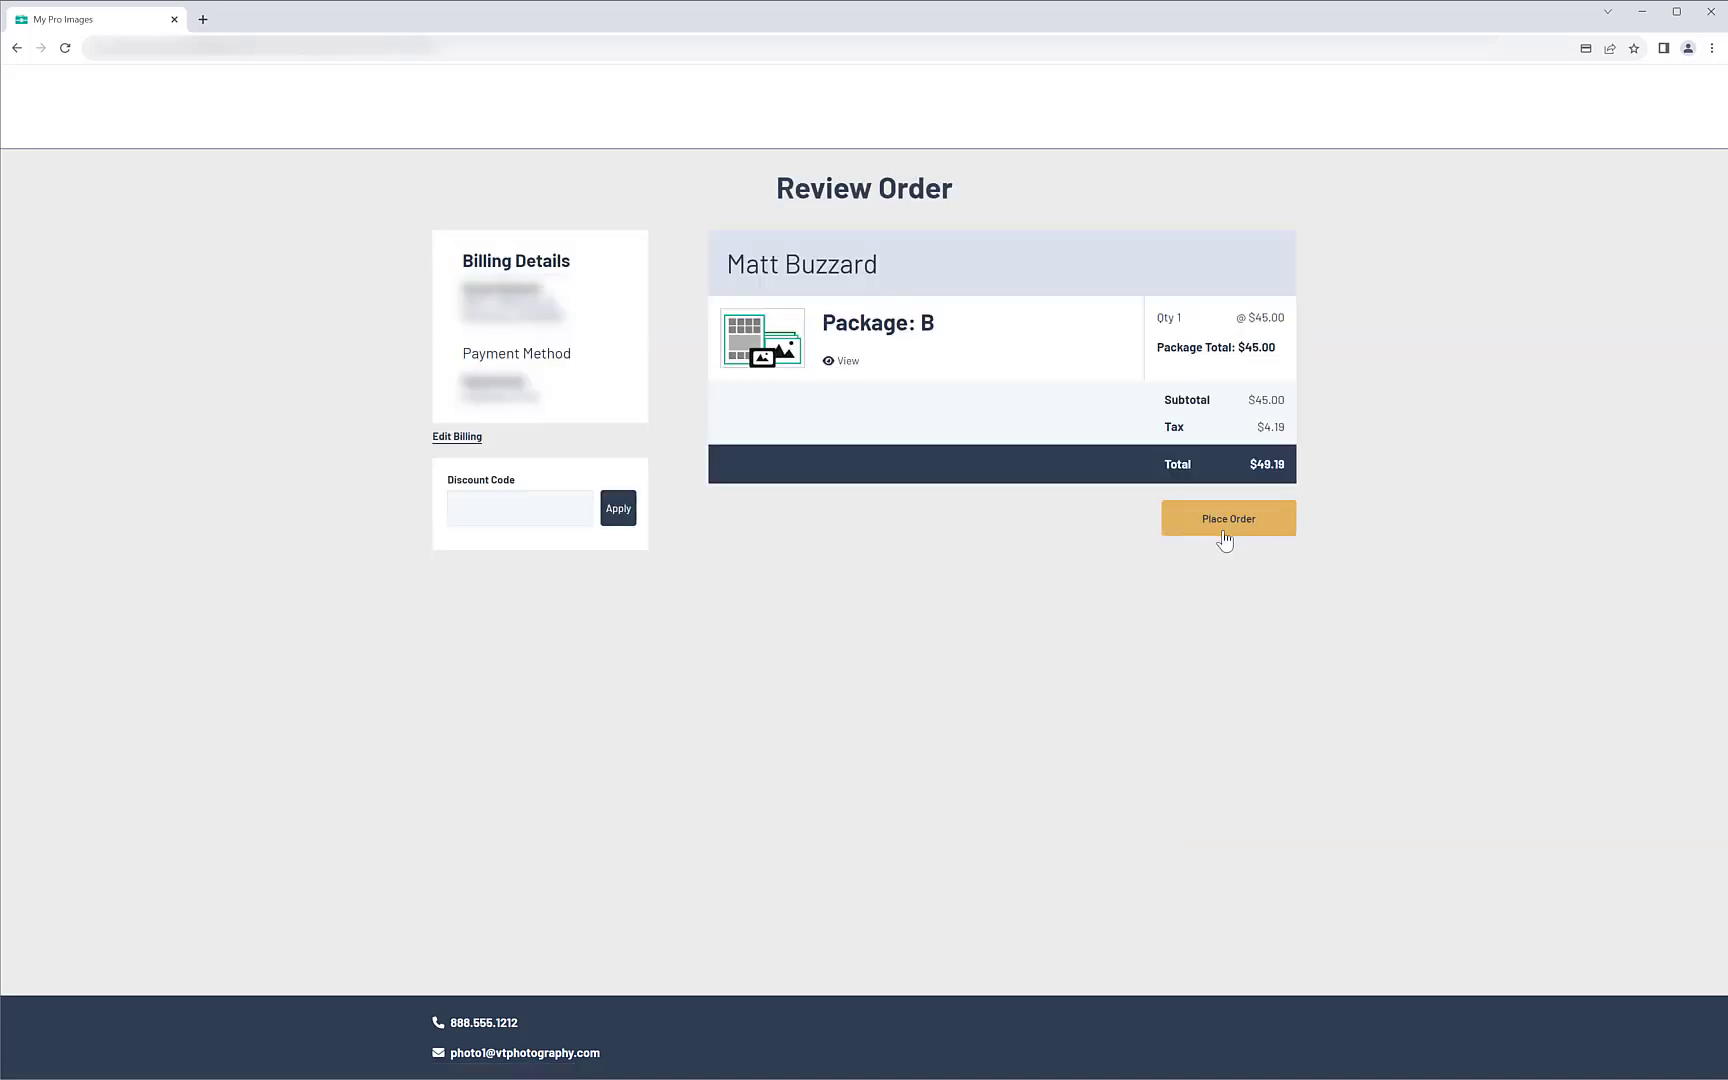
left_click(1226, 524)
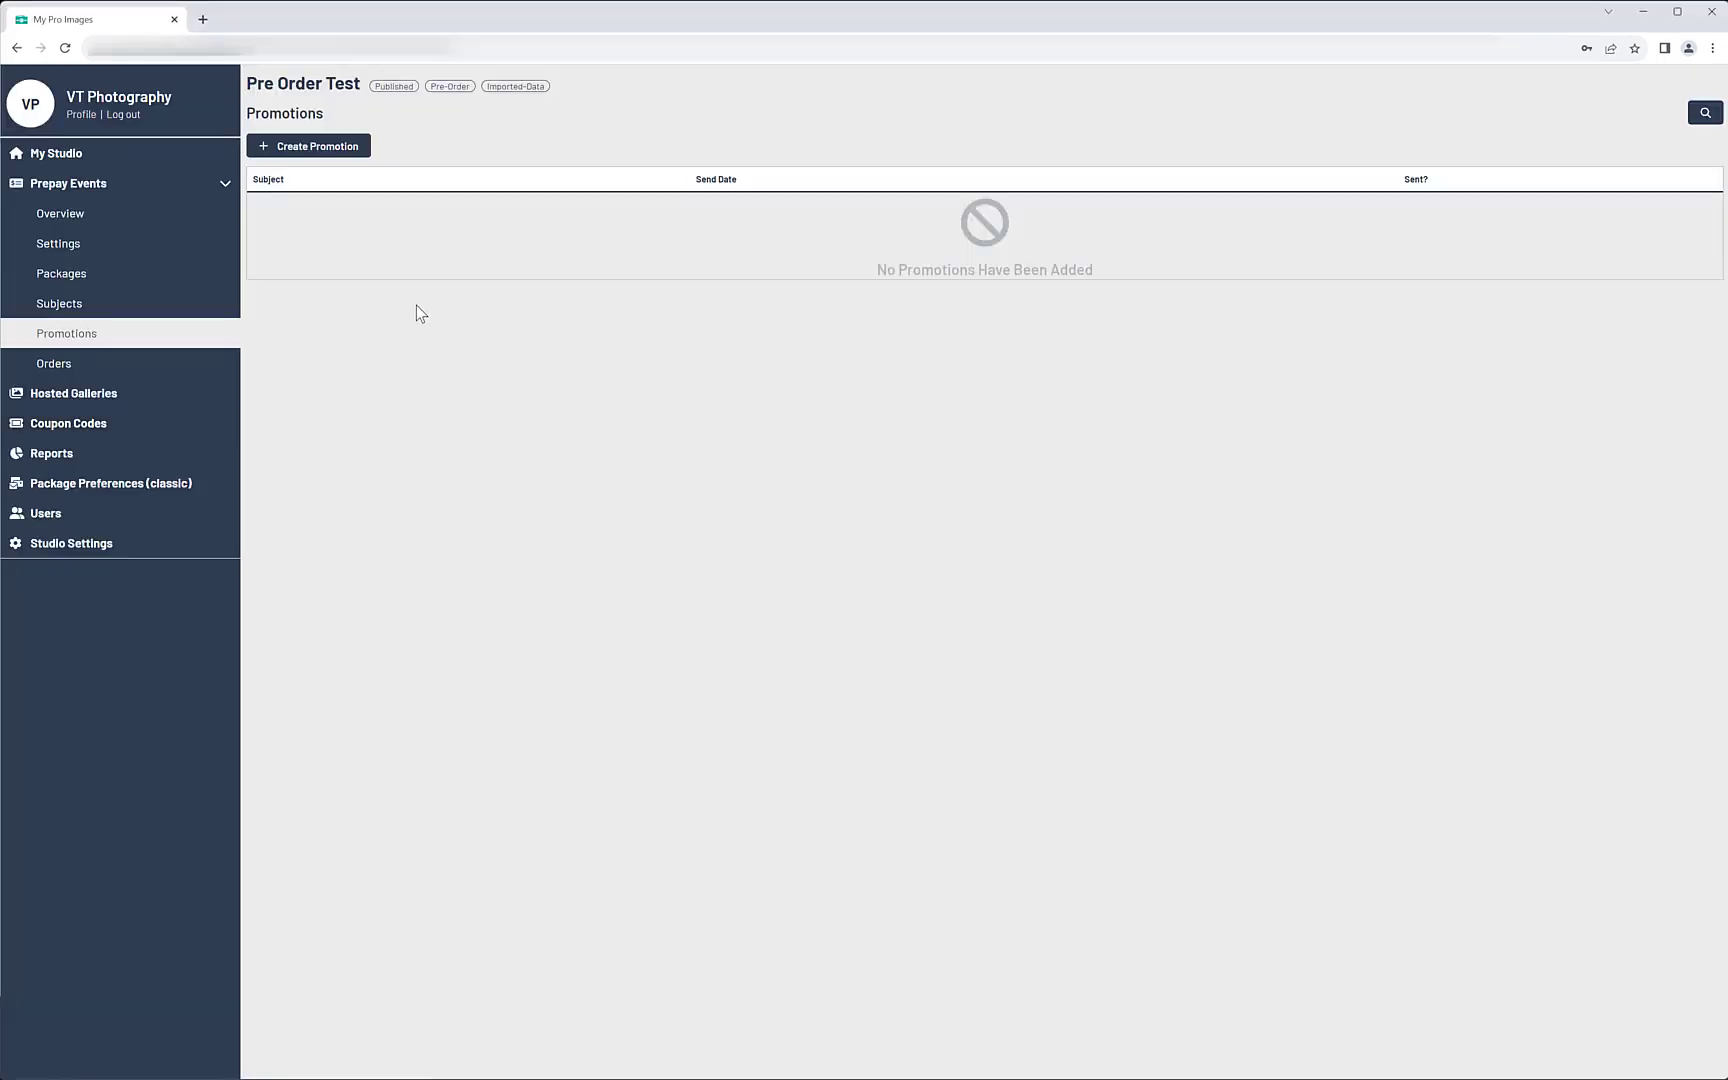
Expand the event's 09/19/2023 order and check Package B: $45.00 subtotal, $4.19 tax, $49.19 total.
left_click(81, 371)
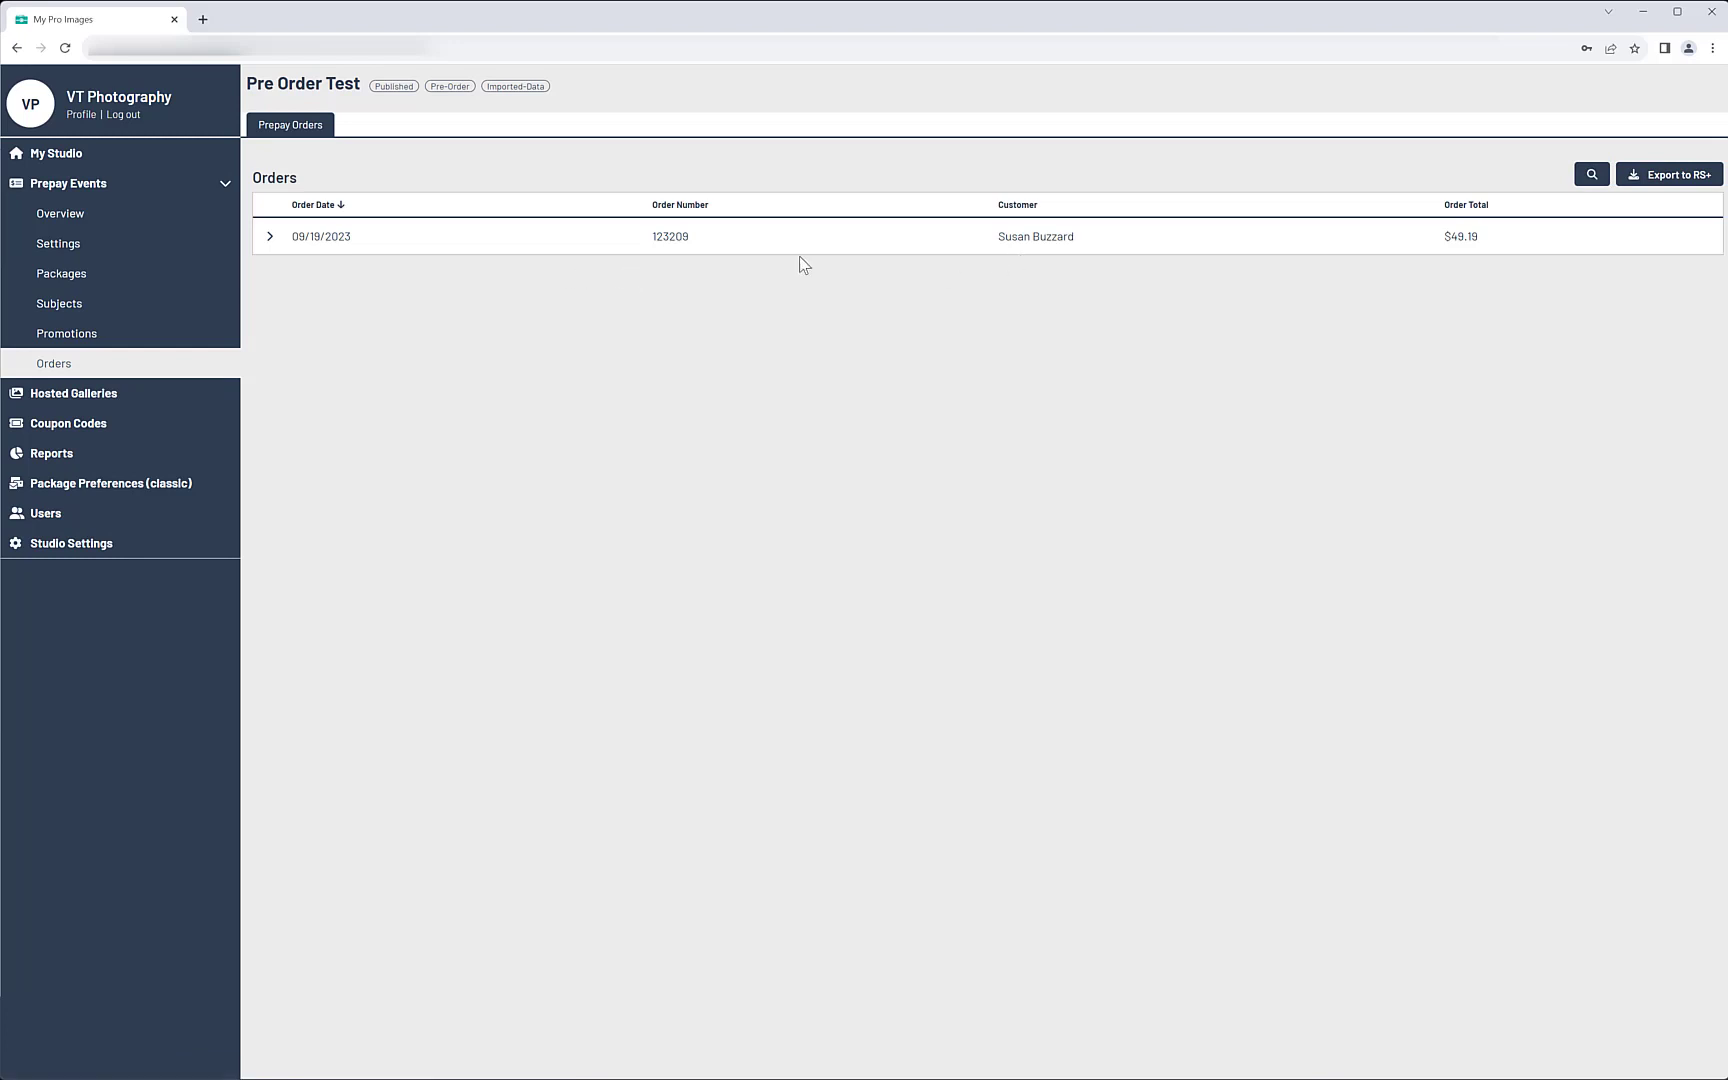
left_click(269, 237)
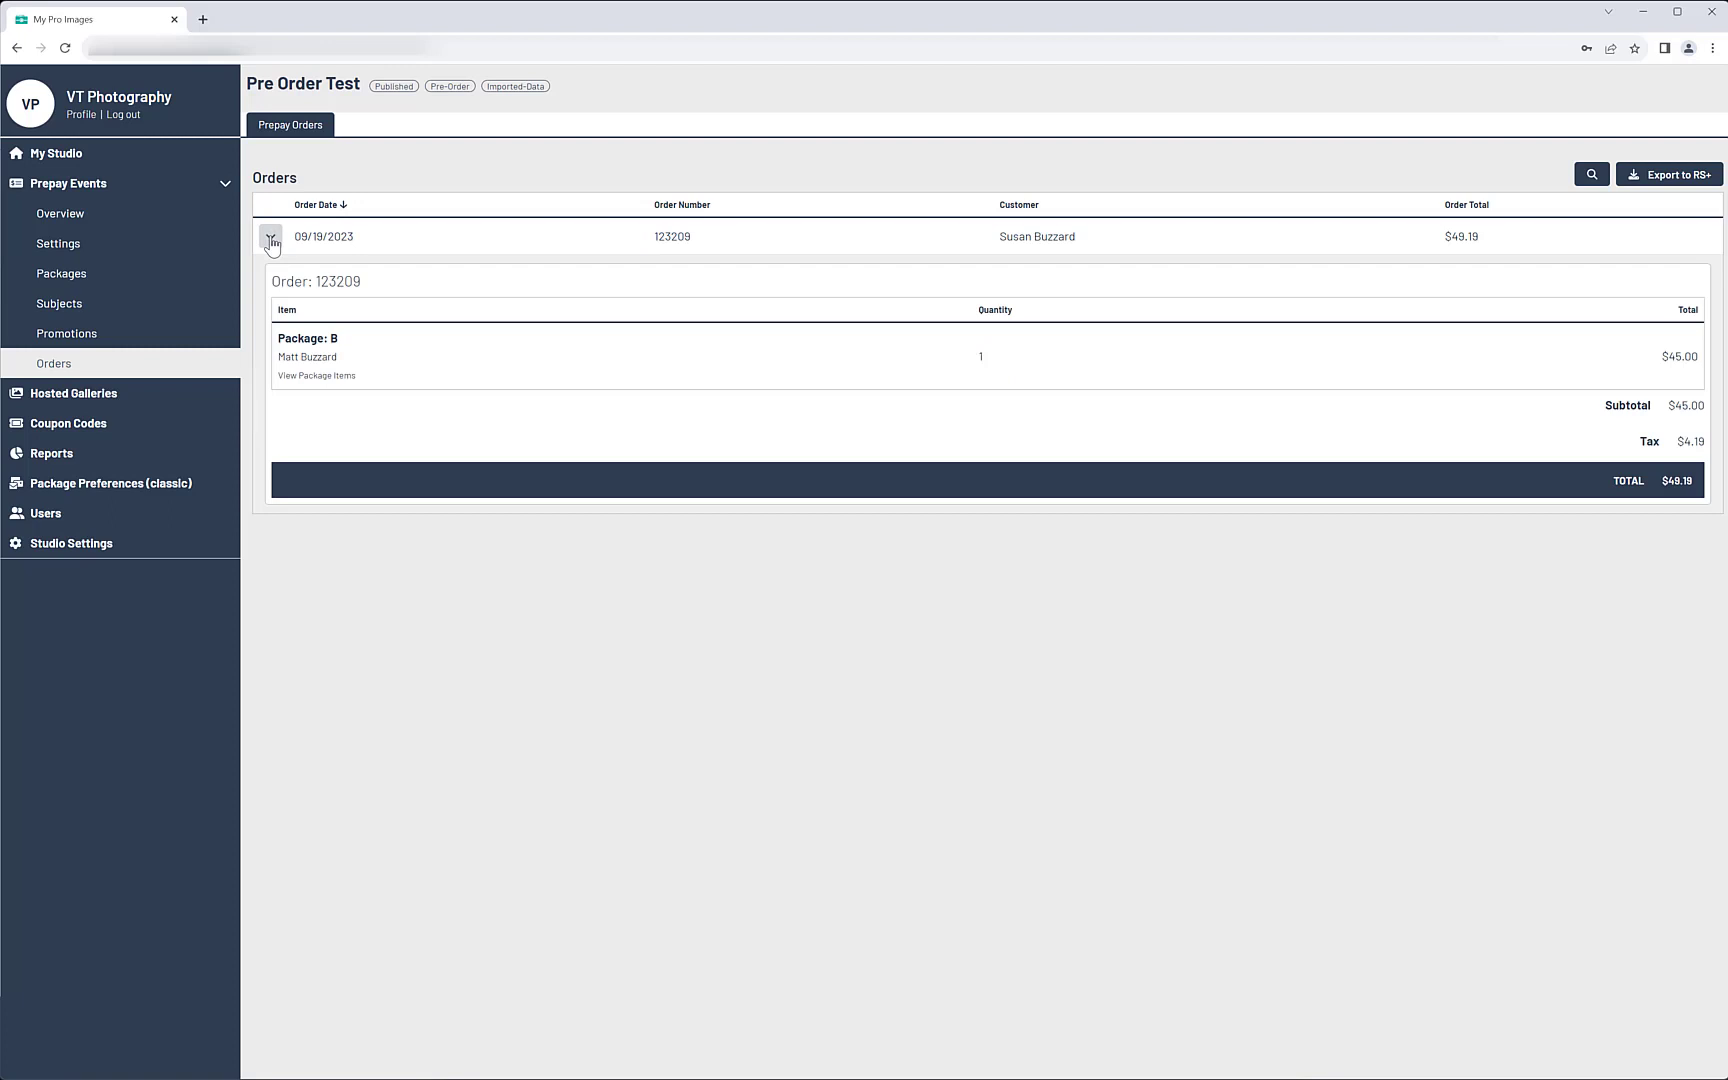
left_click(325, 378)
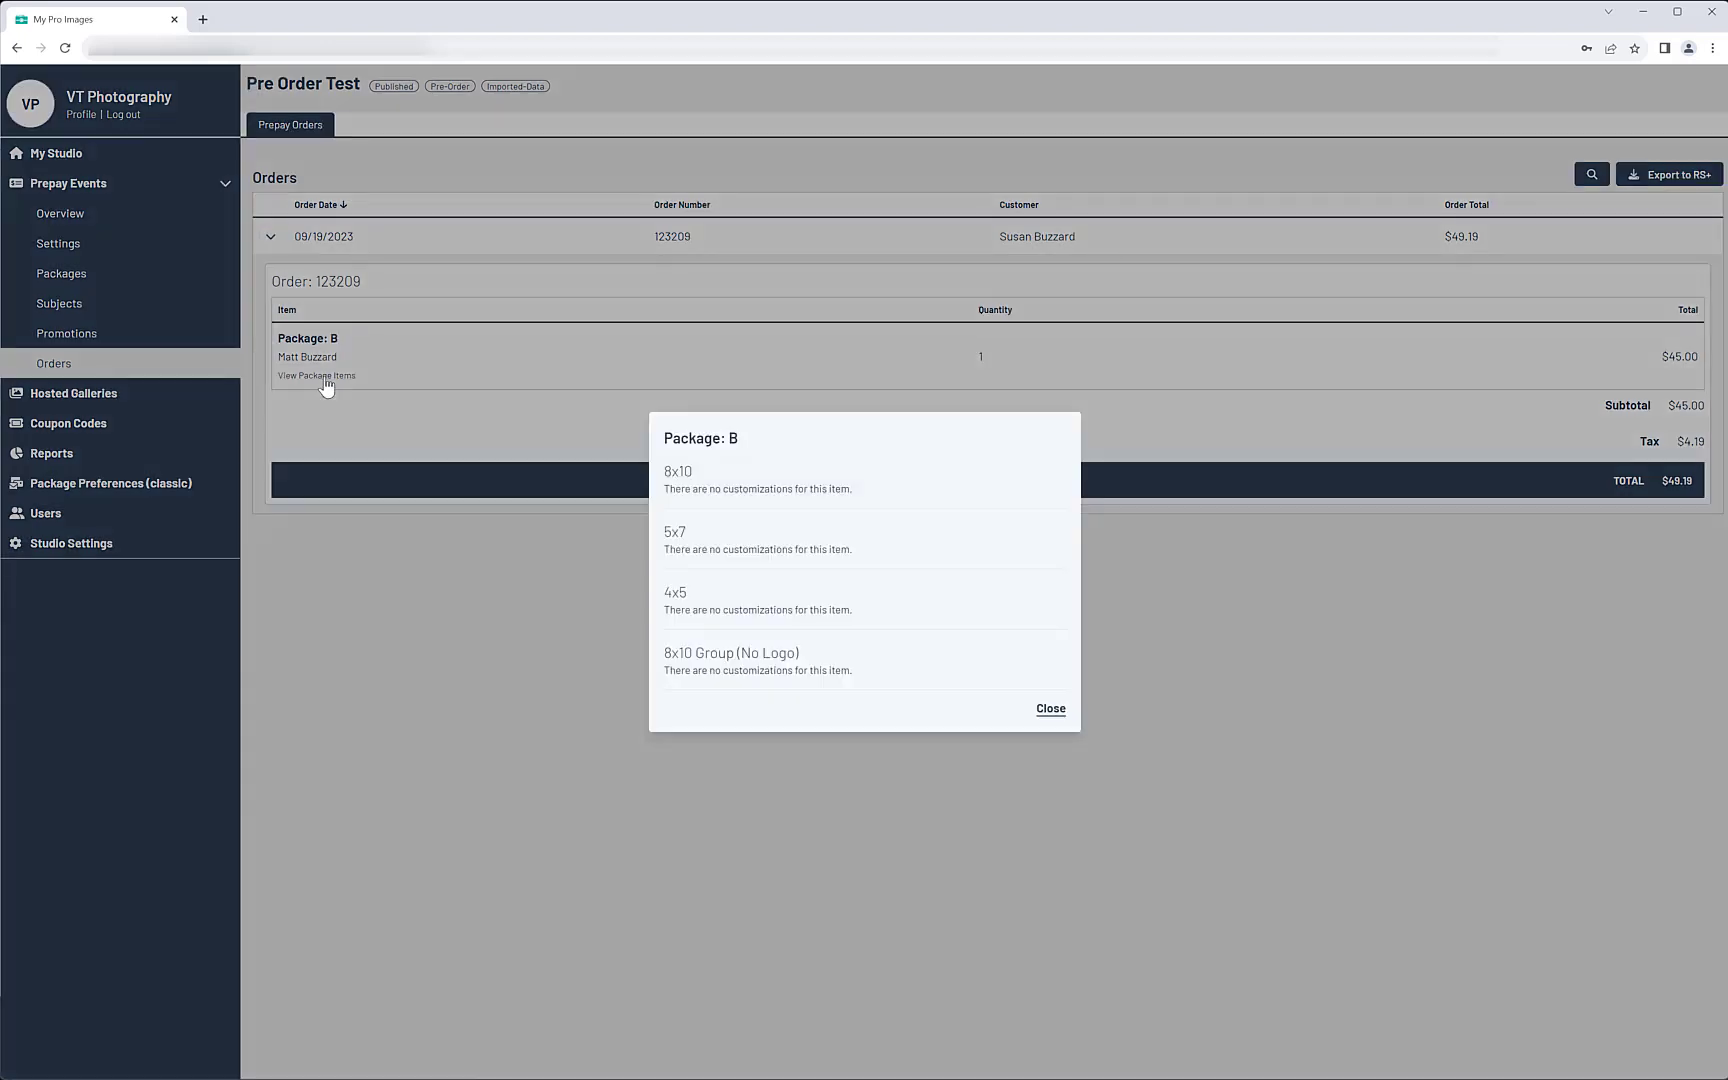
left_click(1050, 710)
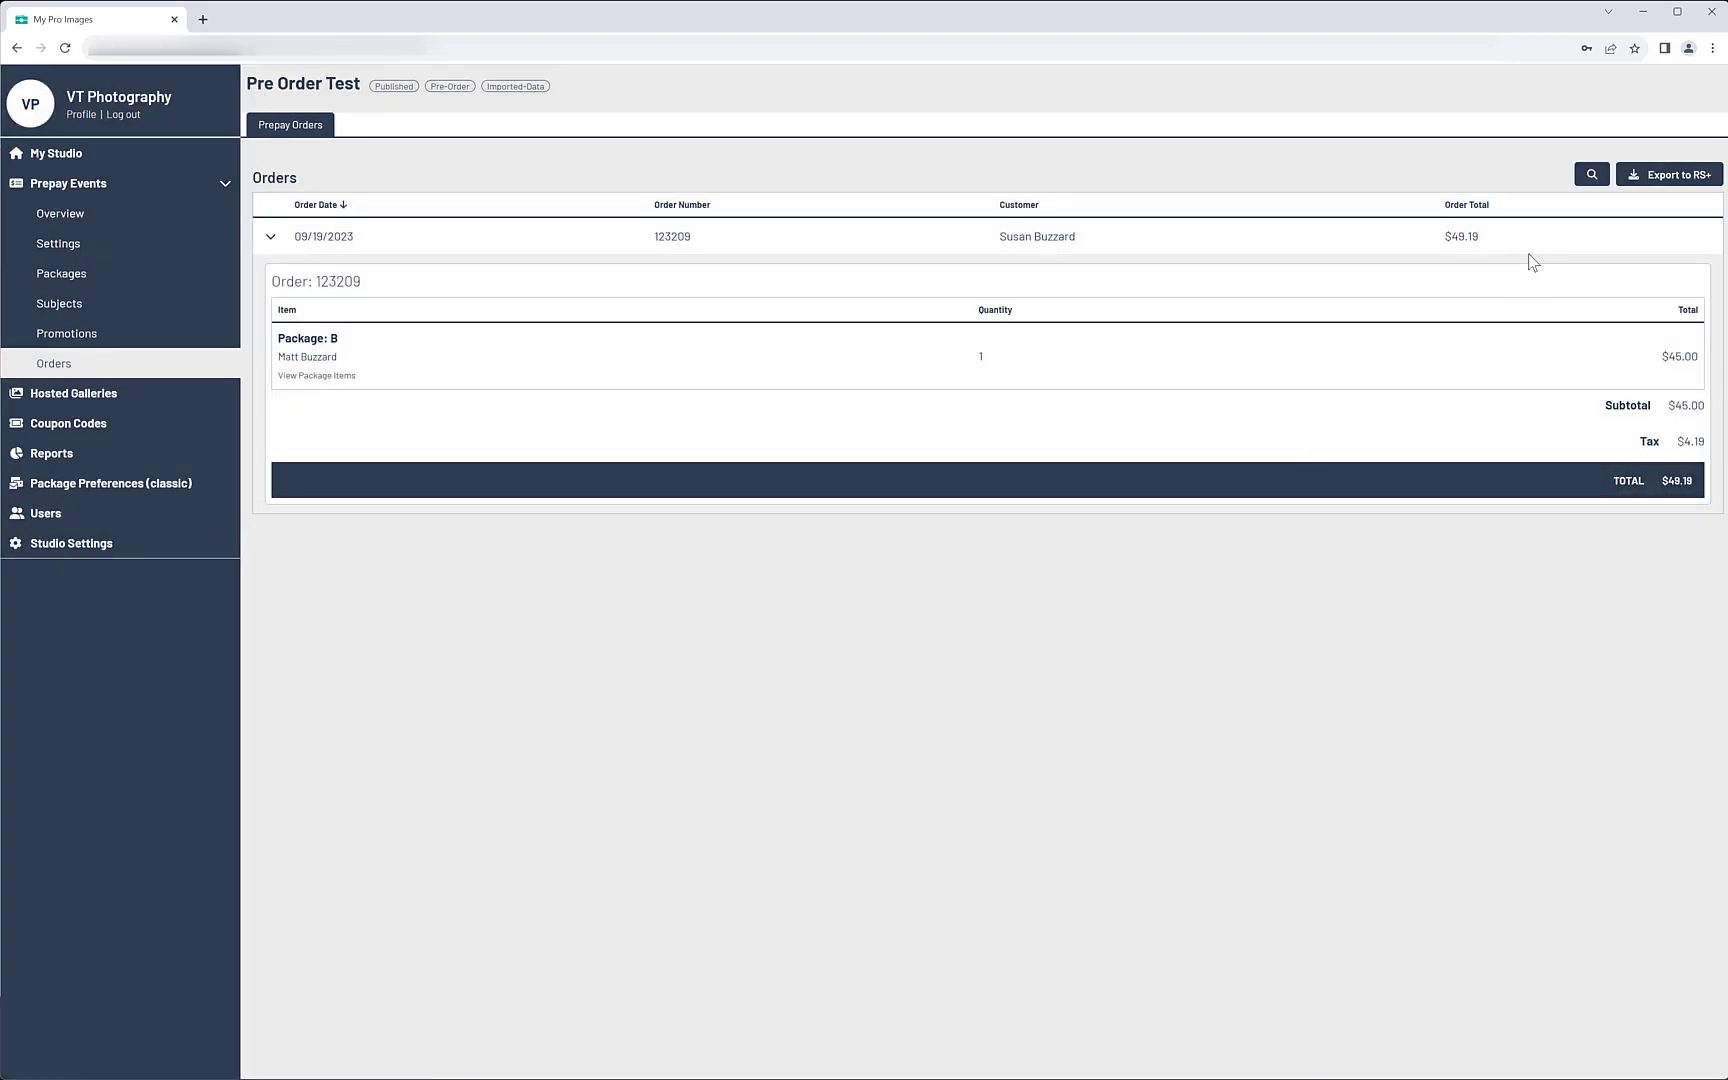
Export the event's orders to RS+ as a CSV file, Pre Order Test-roster (2).csv.
left_click(1654, 186)
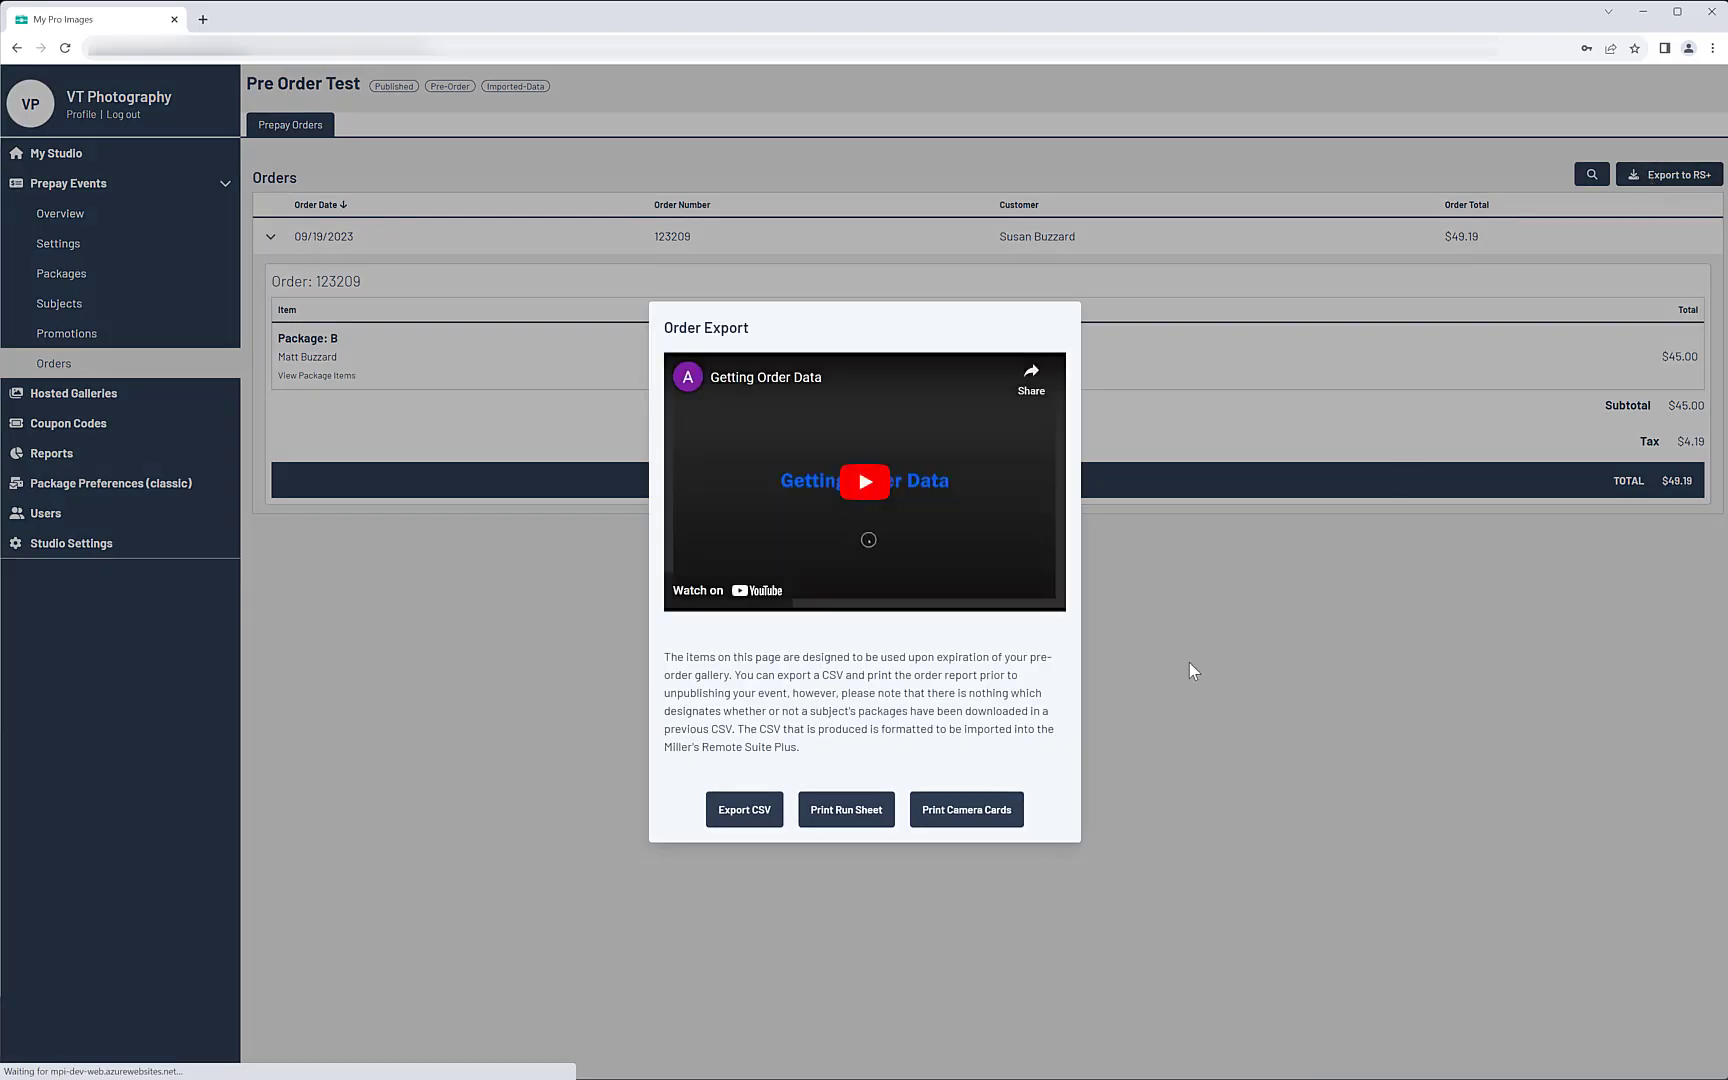
left_click(741, 816)
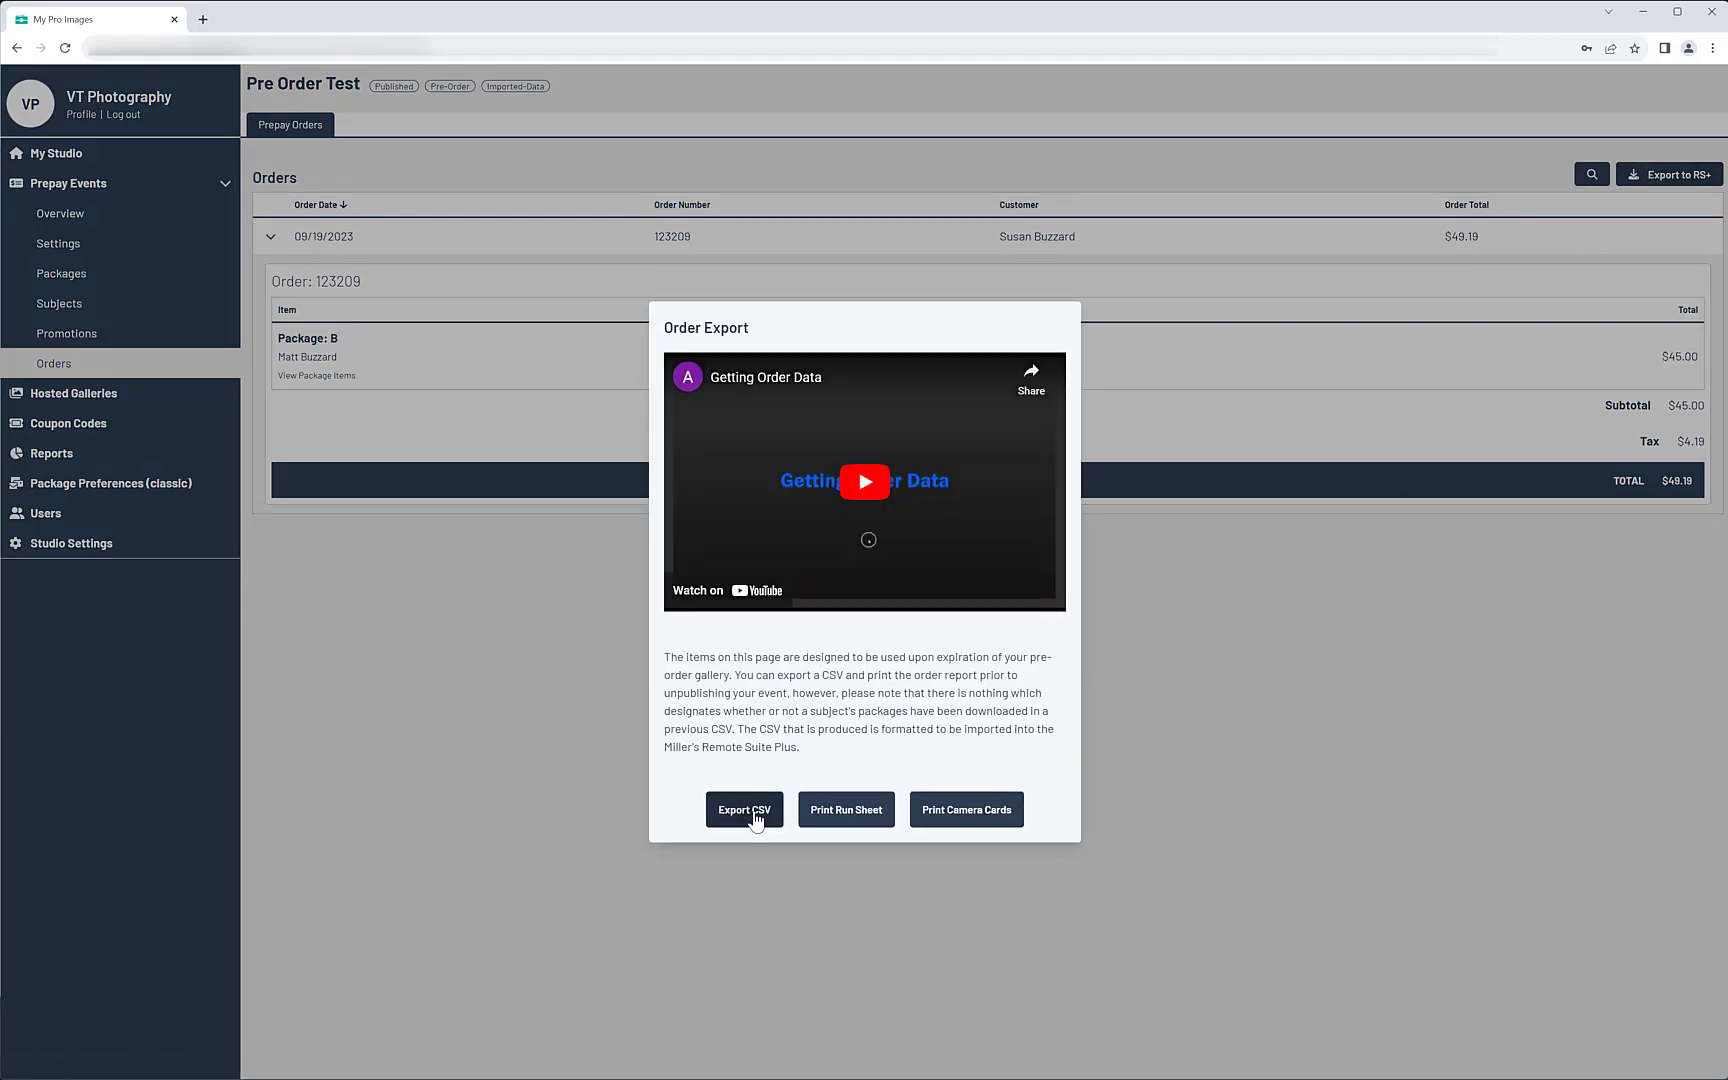
left_click(752, 815)
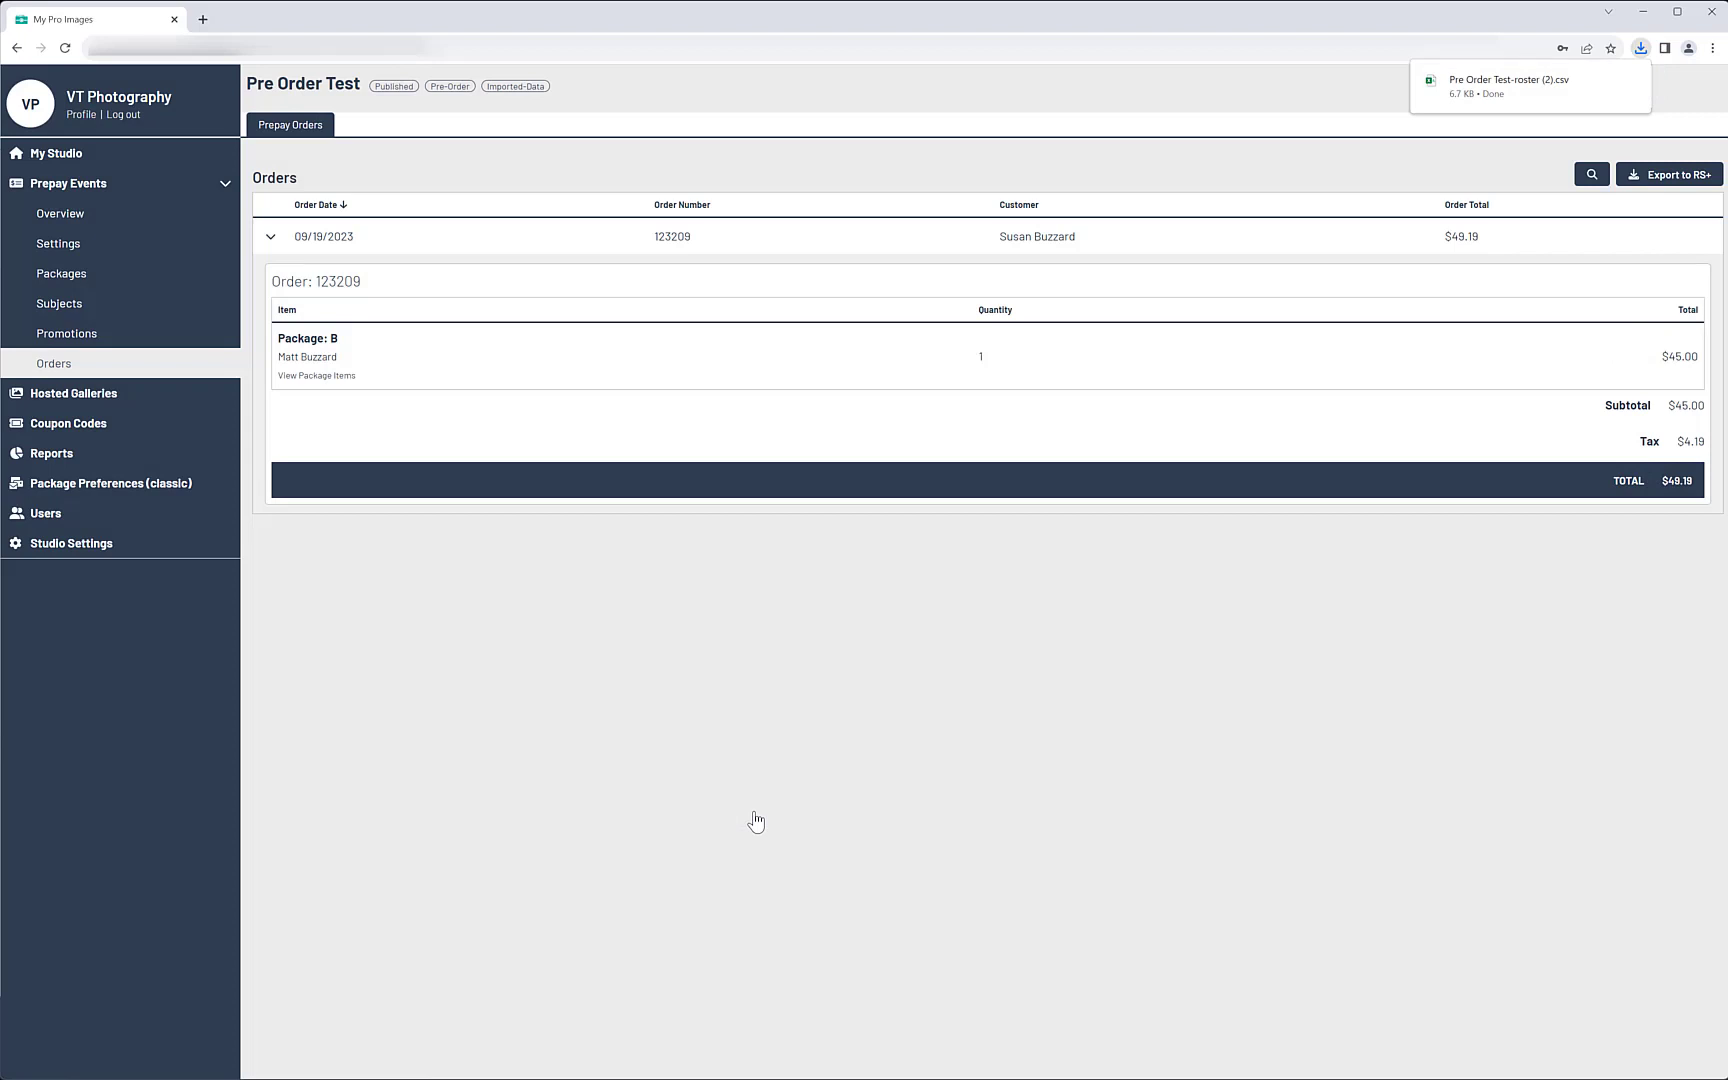
Open the downloaded roster CSV in Excel, then start picking a new CSV import file.
mouse_move(1485, 96)
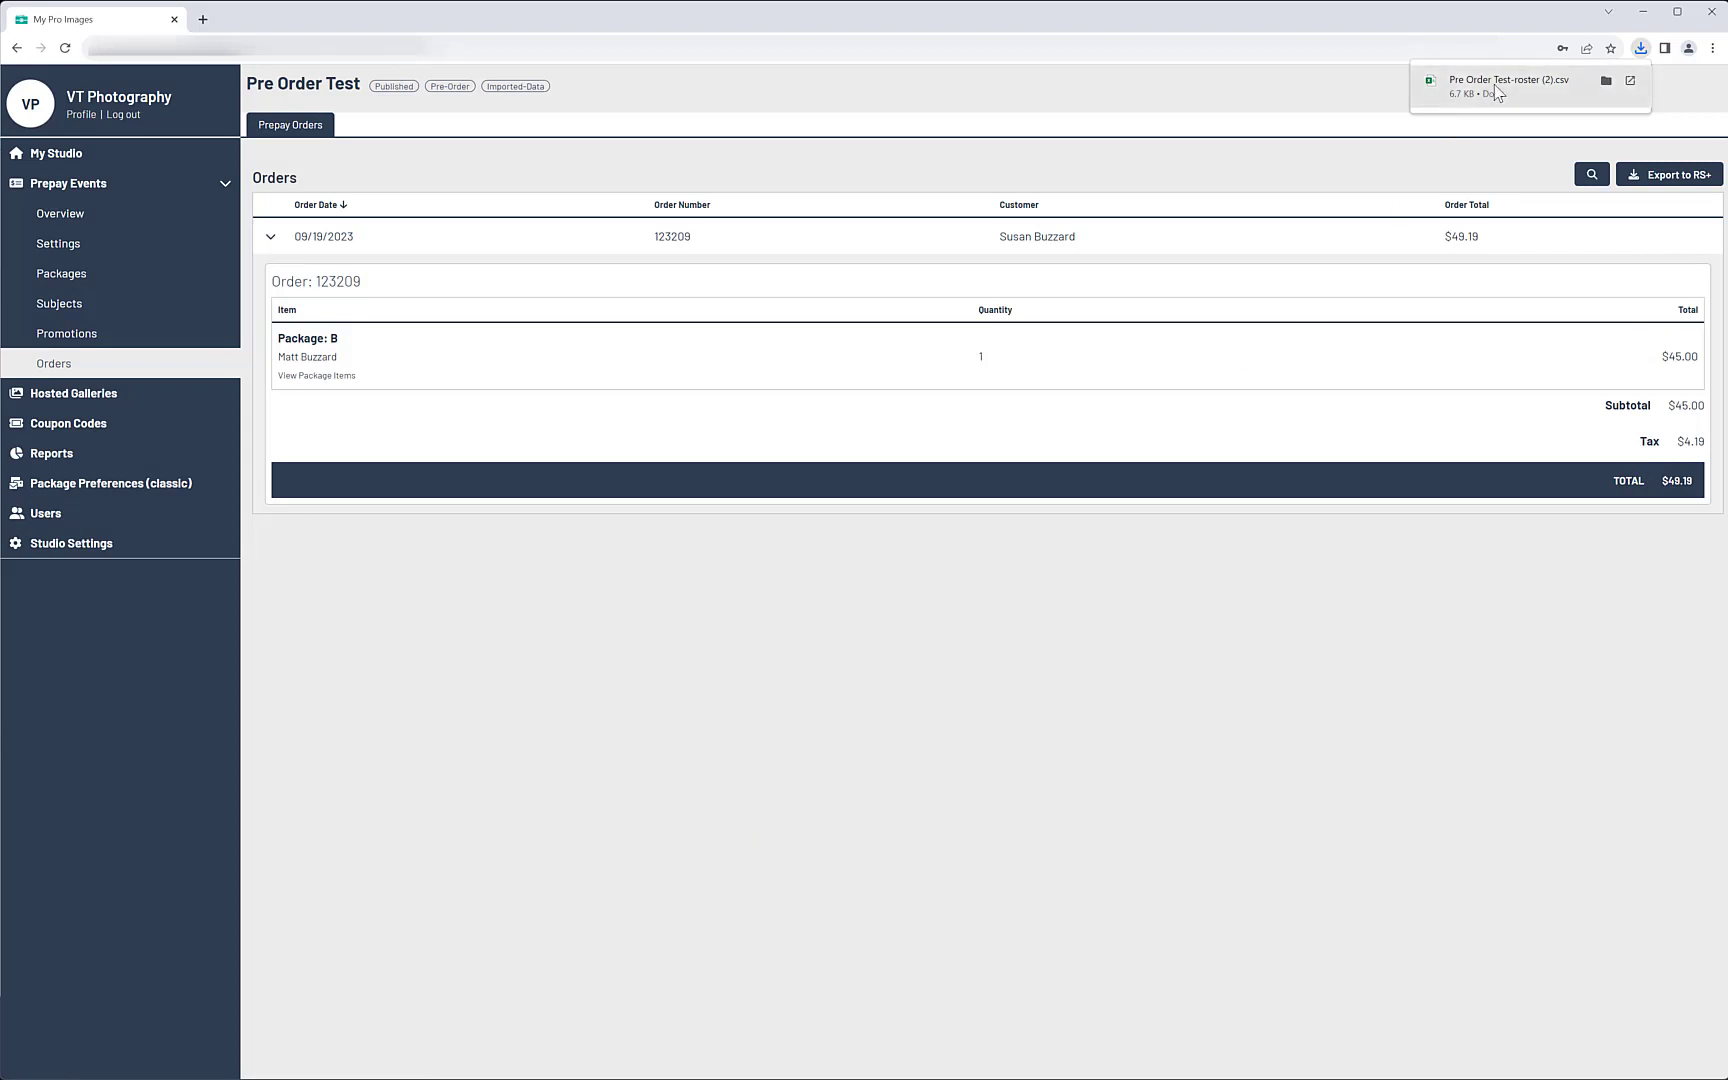
left_click(1497, 94)
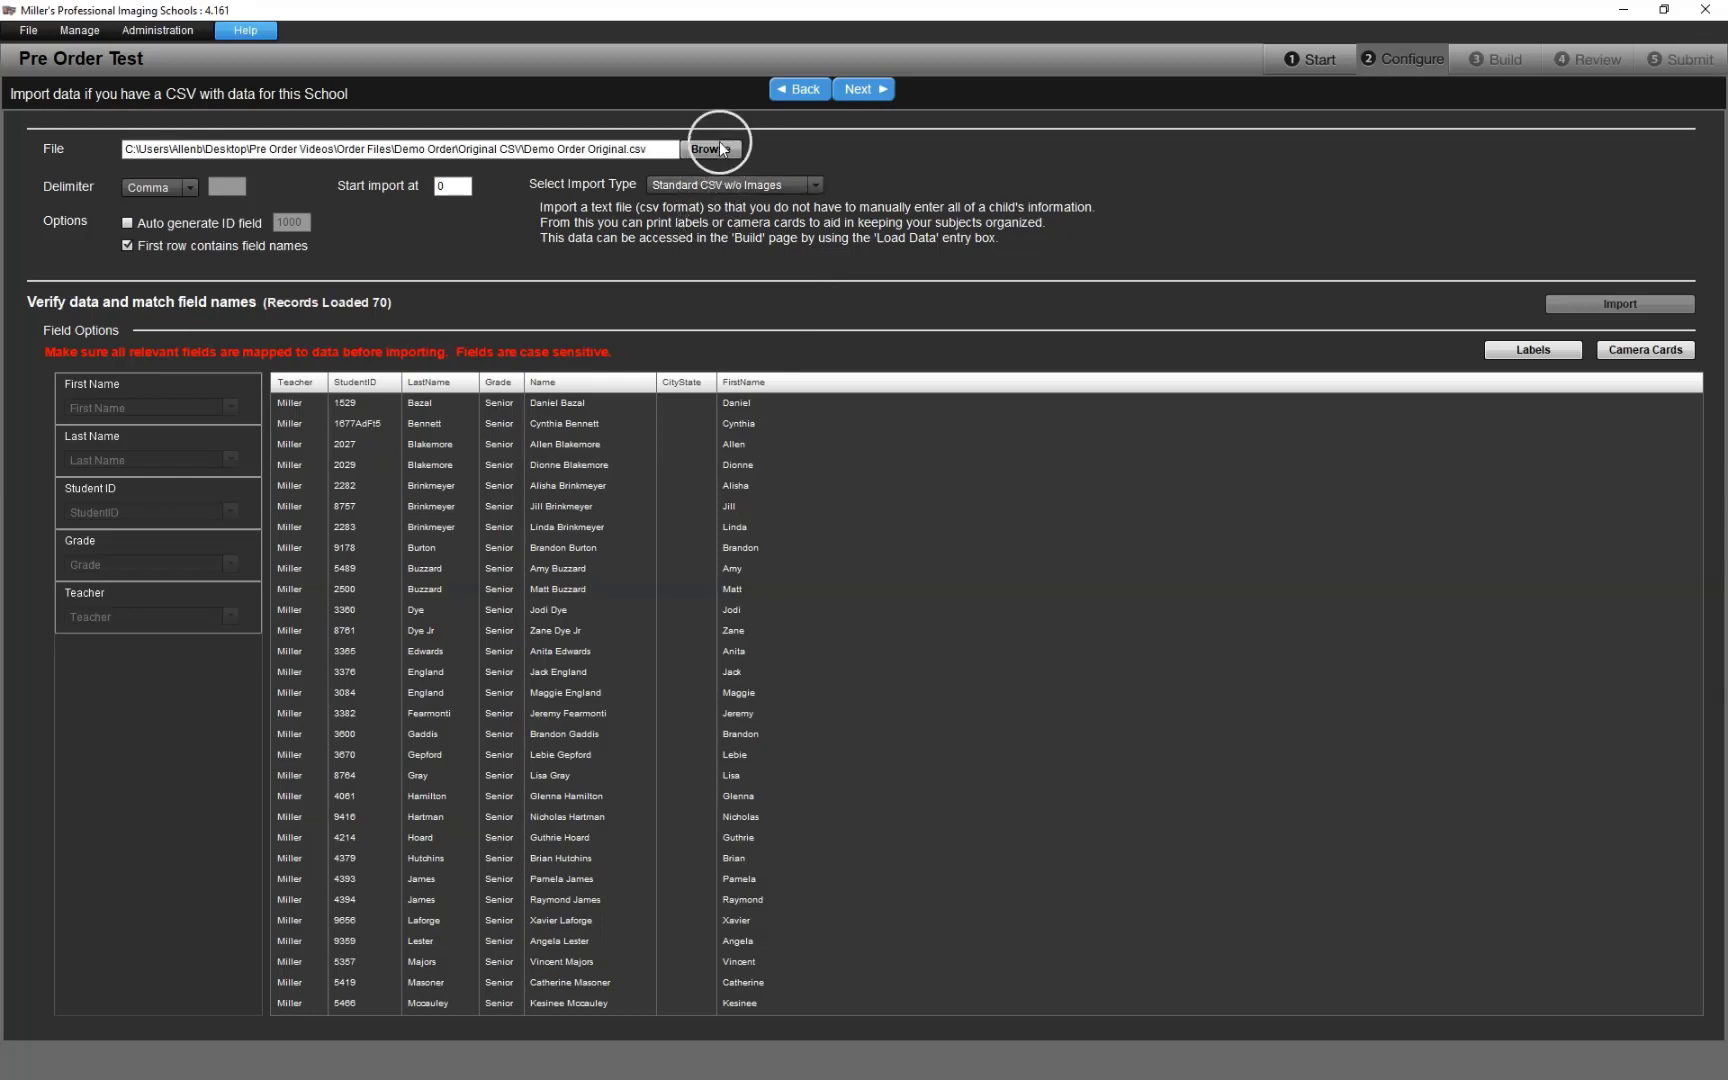
left_click(721, 148)
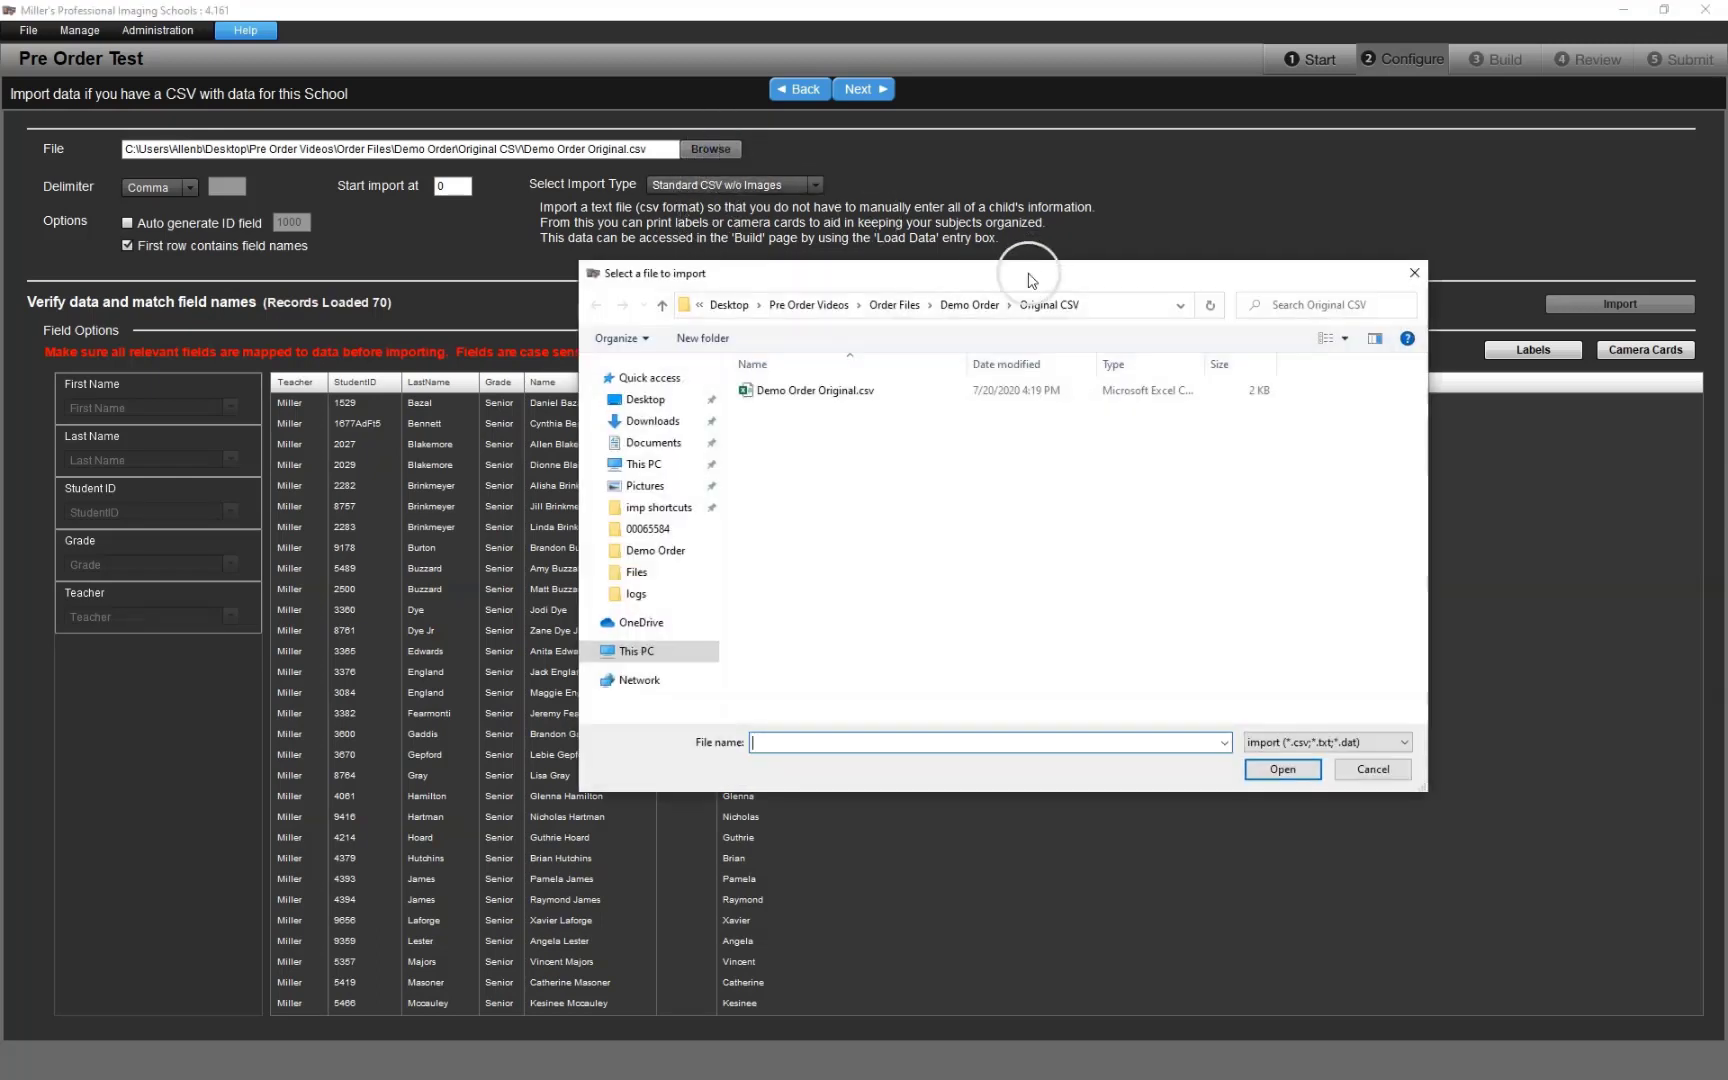
Import roster-pre-order-test-2020-08-31(1).csv from Demo Order, overwriting the earlier data with 70 records.
left_click(968, 305)
double_click(868, 410)
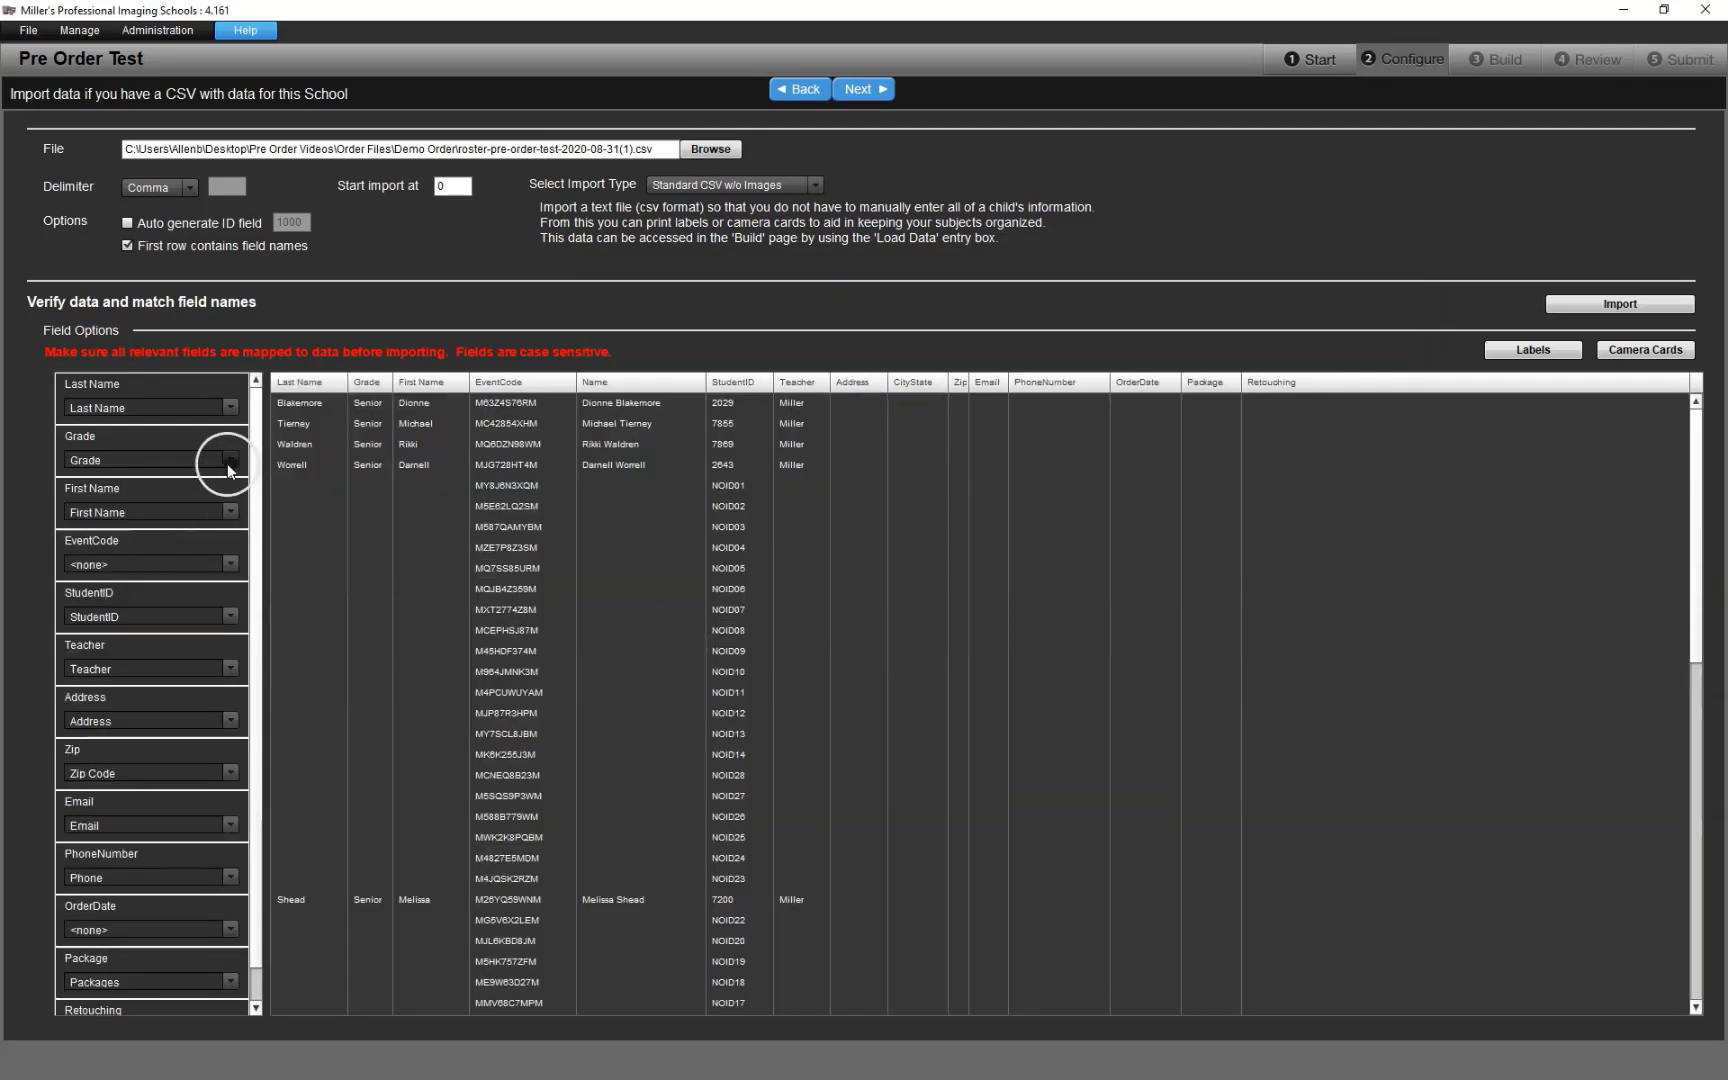
scroll(248, 566, "down", 1)
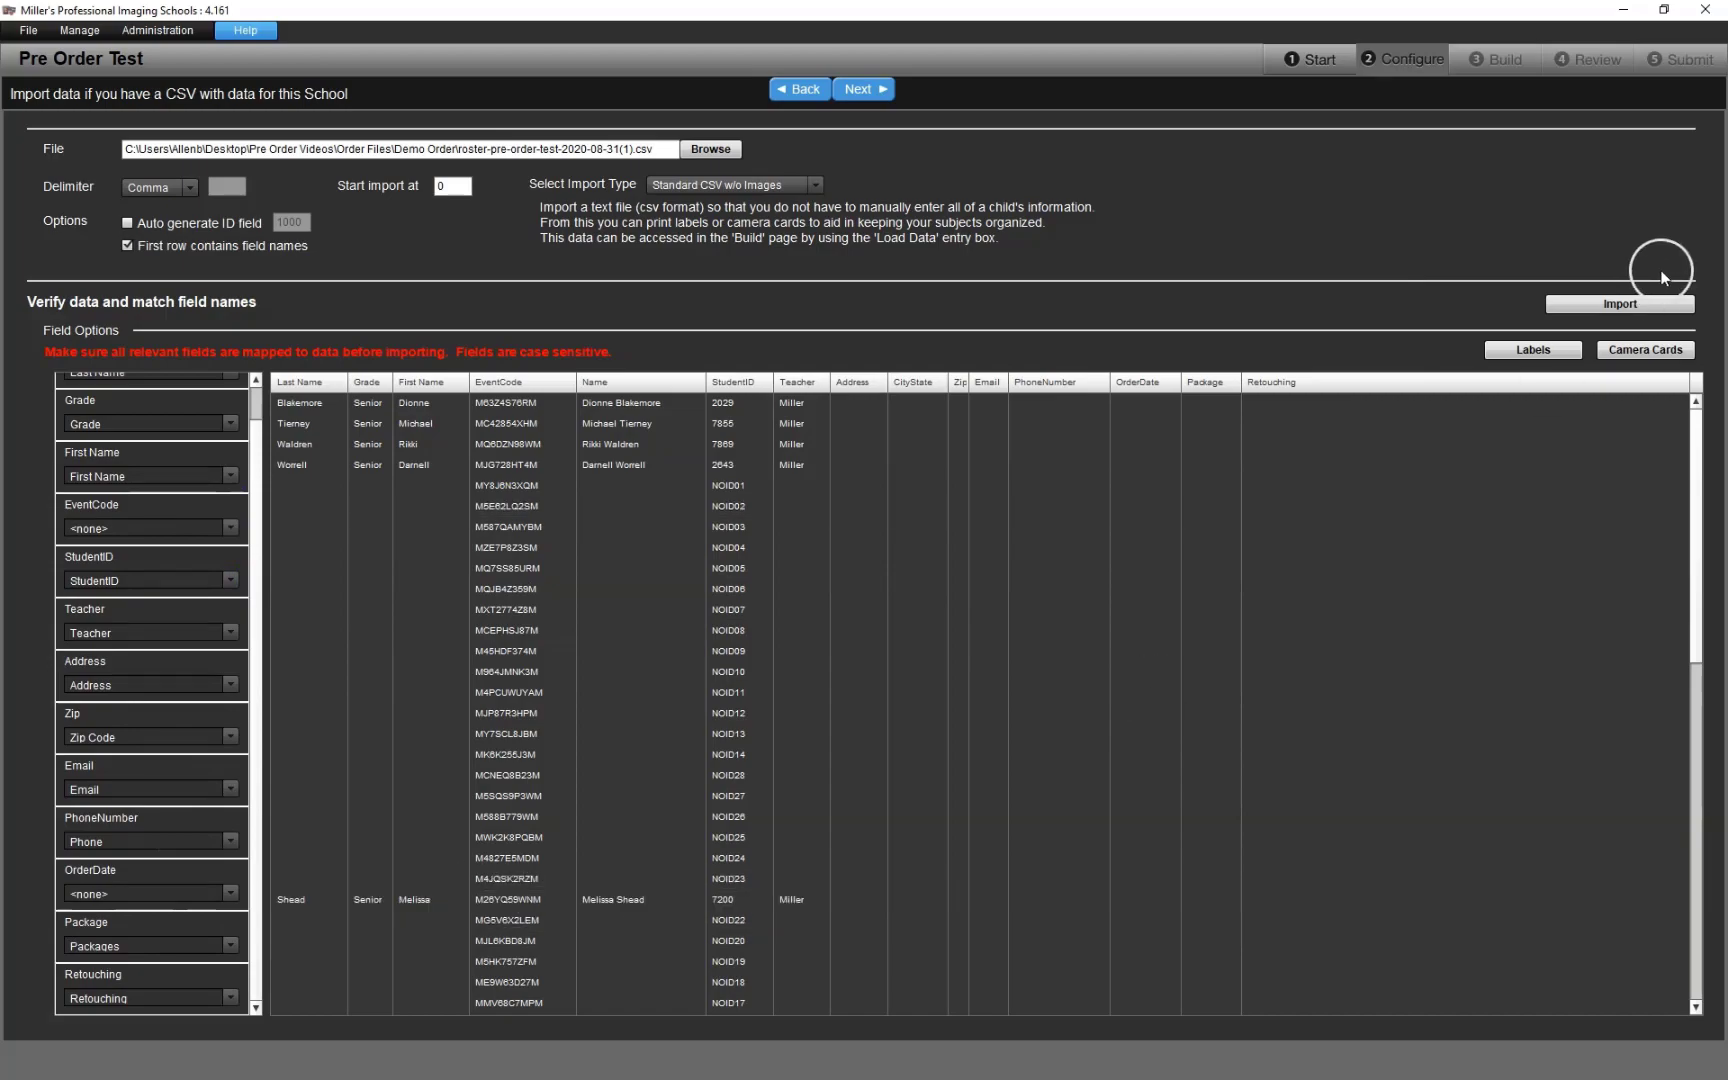
left_click(1640, 303)
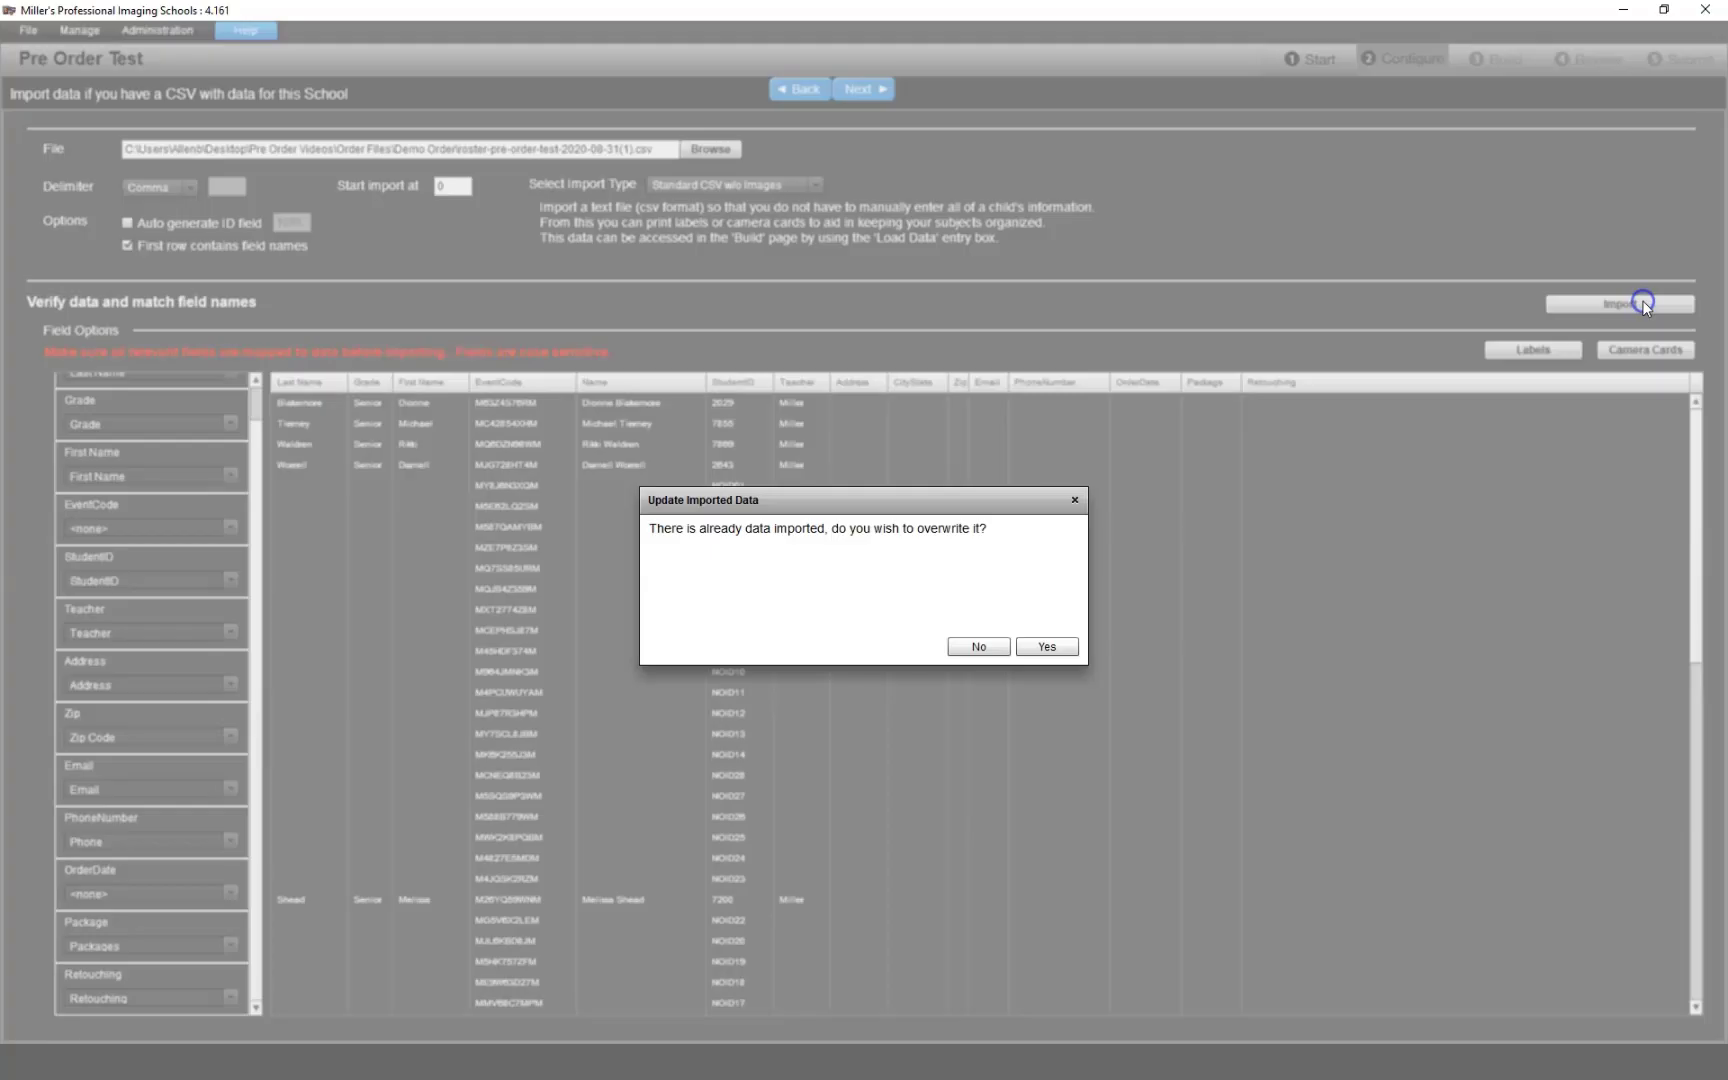
left_click(1046, 646)
left_click(1045, 677)
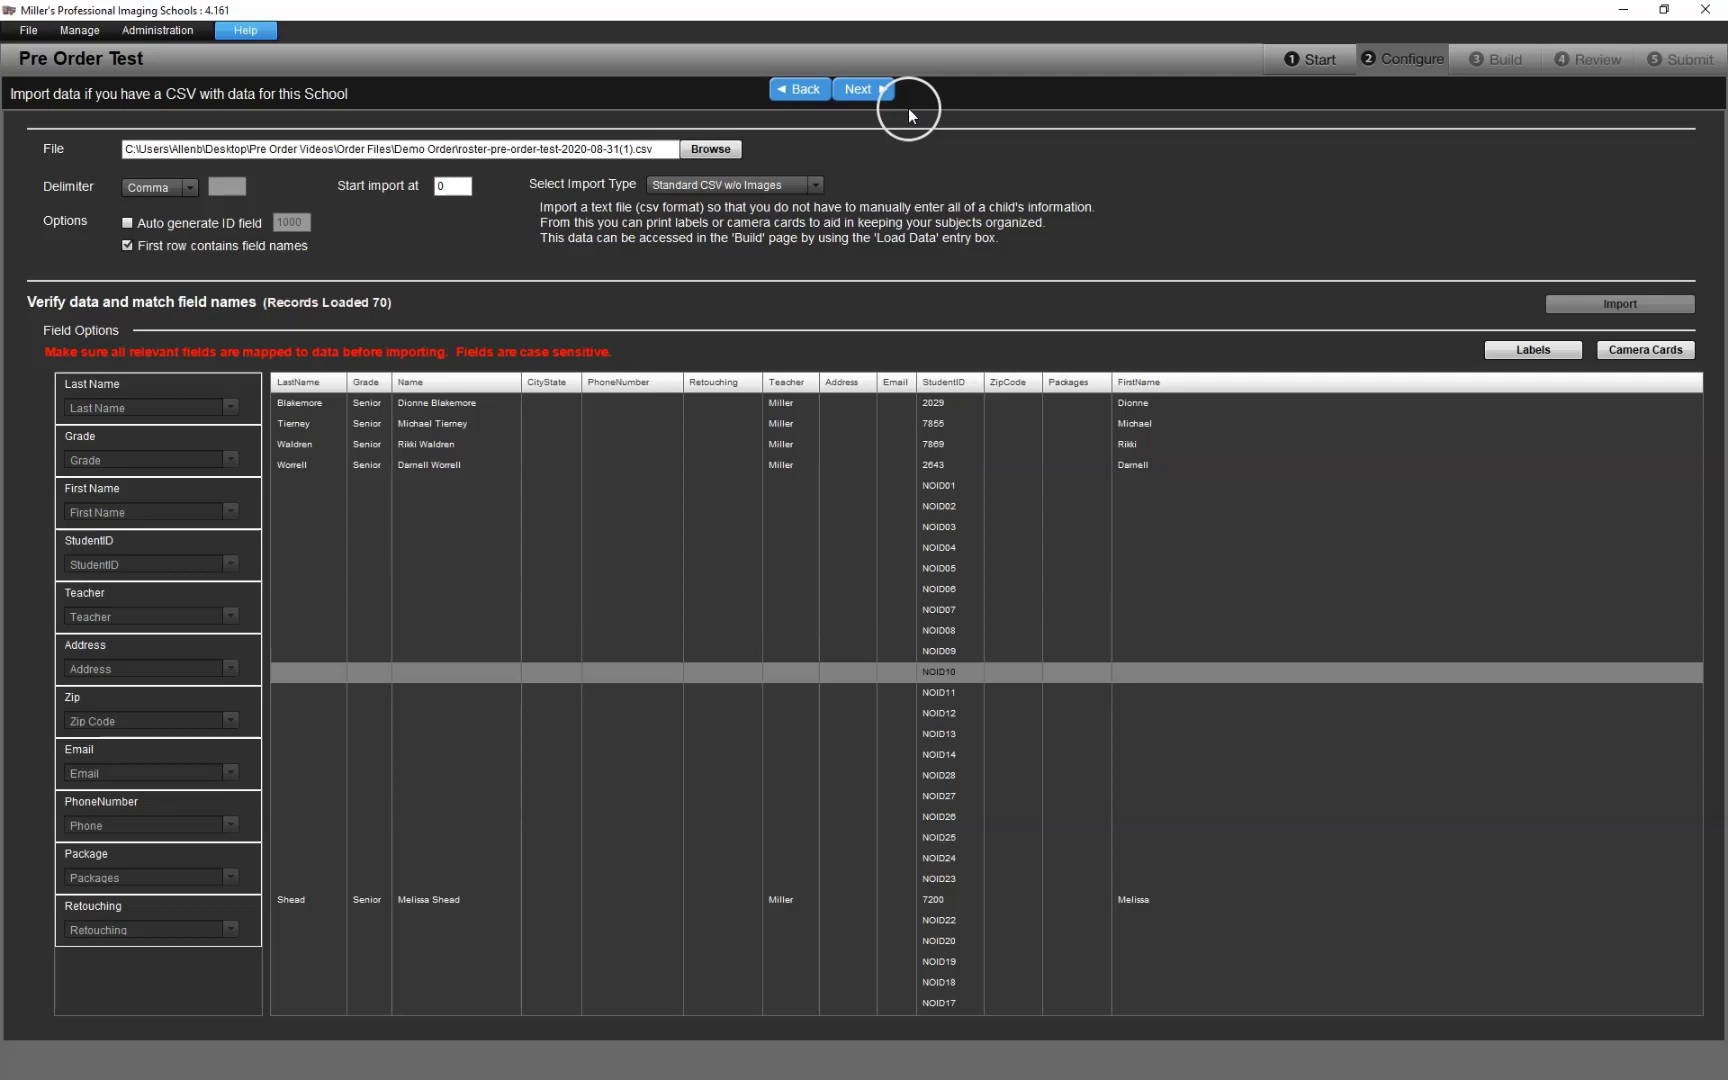
Move to the Build step and load the nine images from the Demo Order folder.
left_click(864, 89)
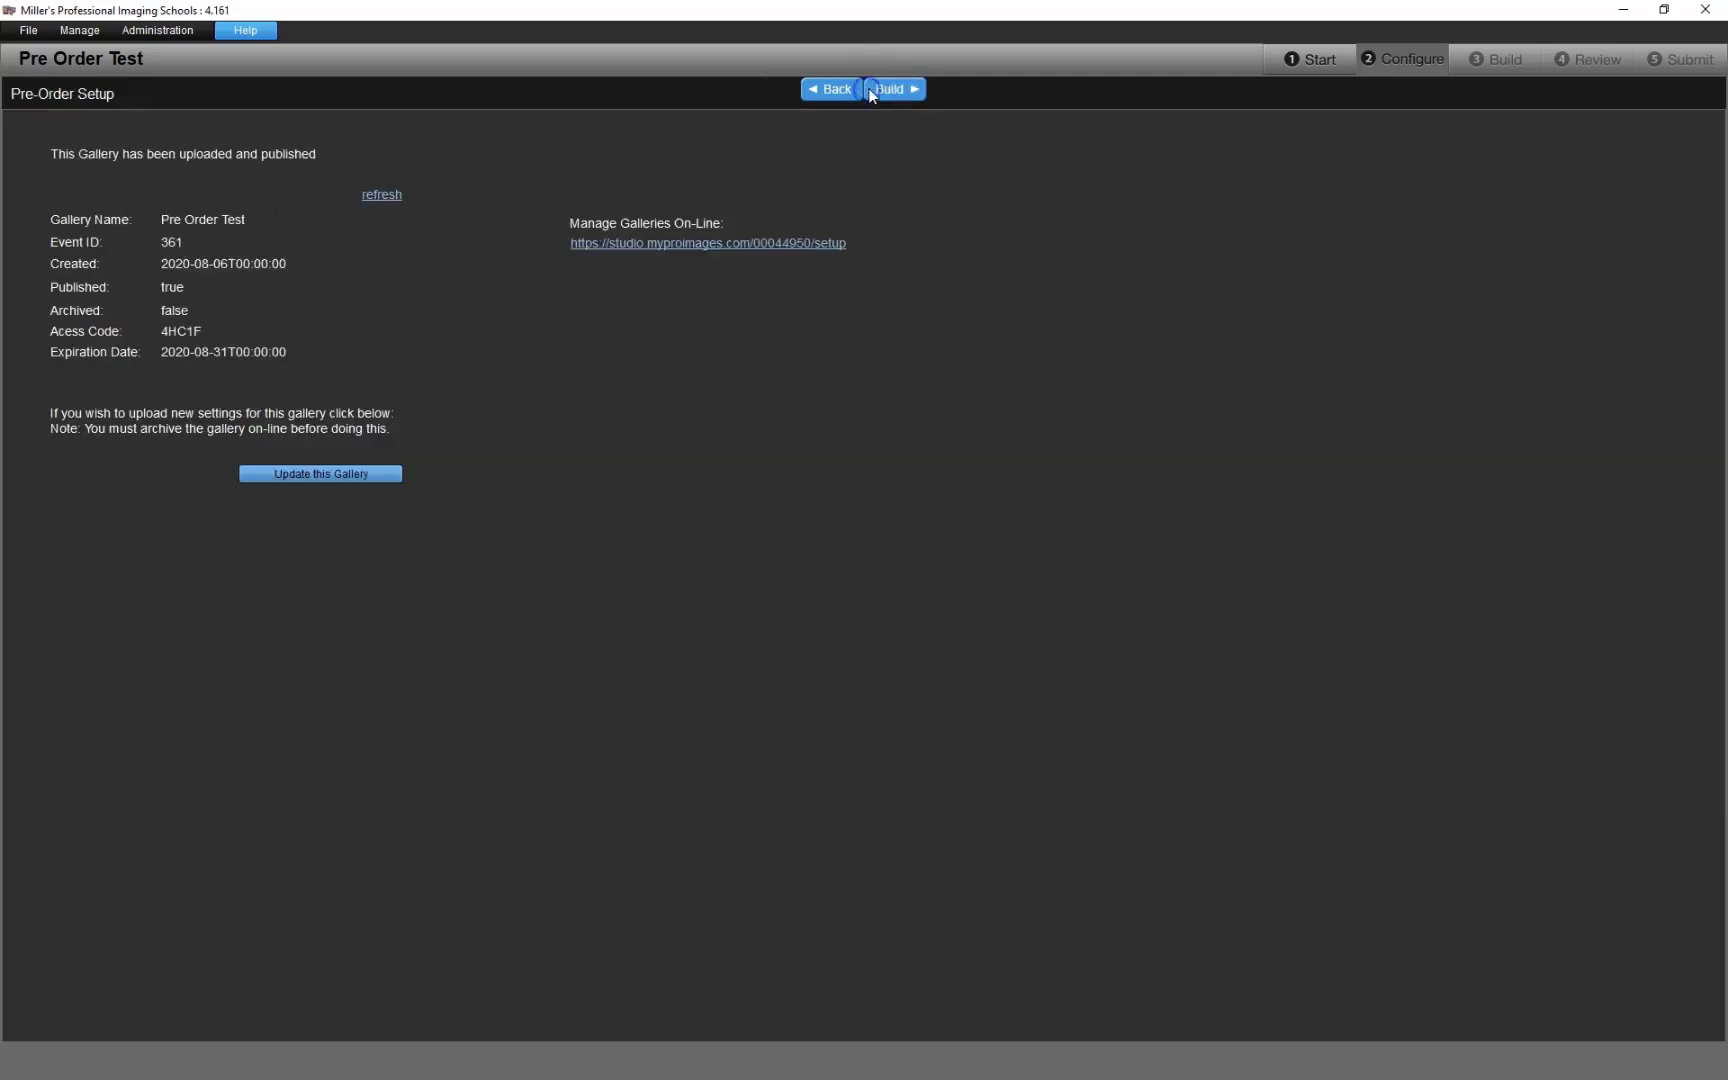
left_click(886, 90)
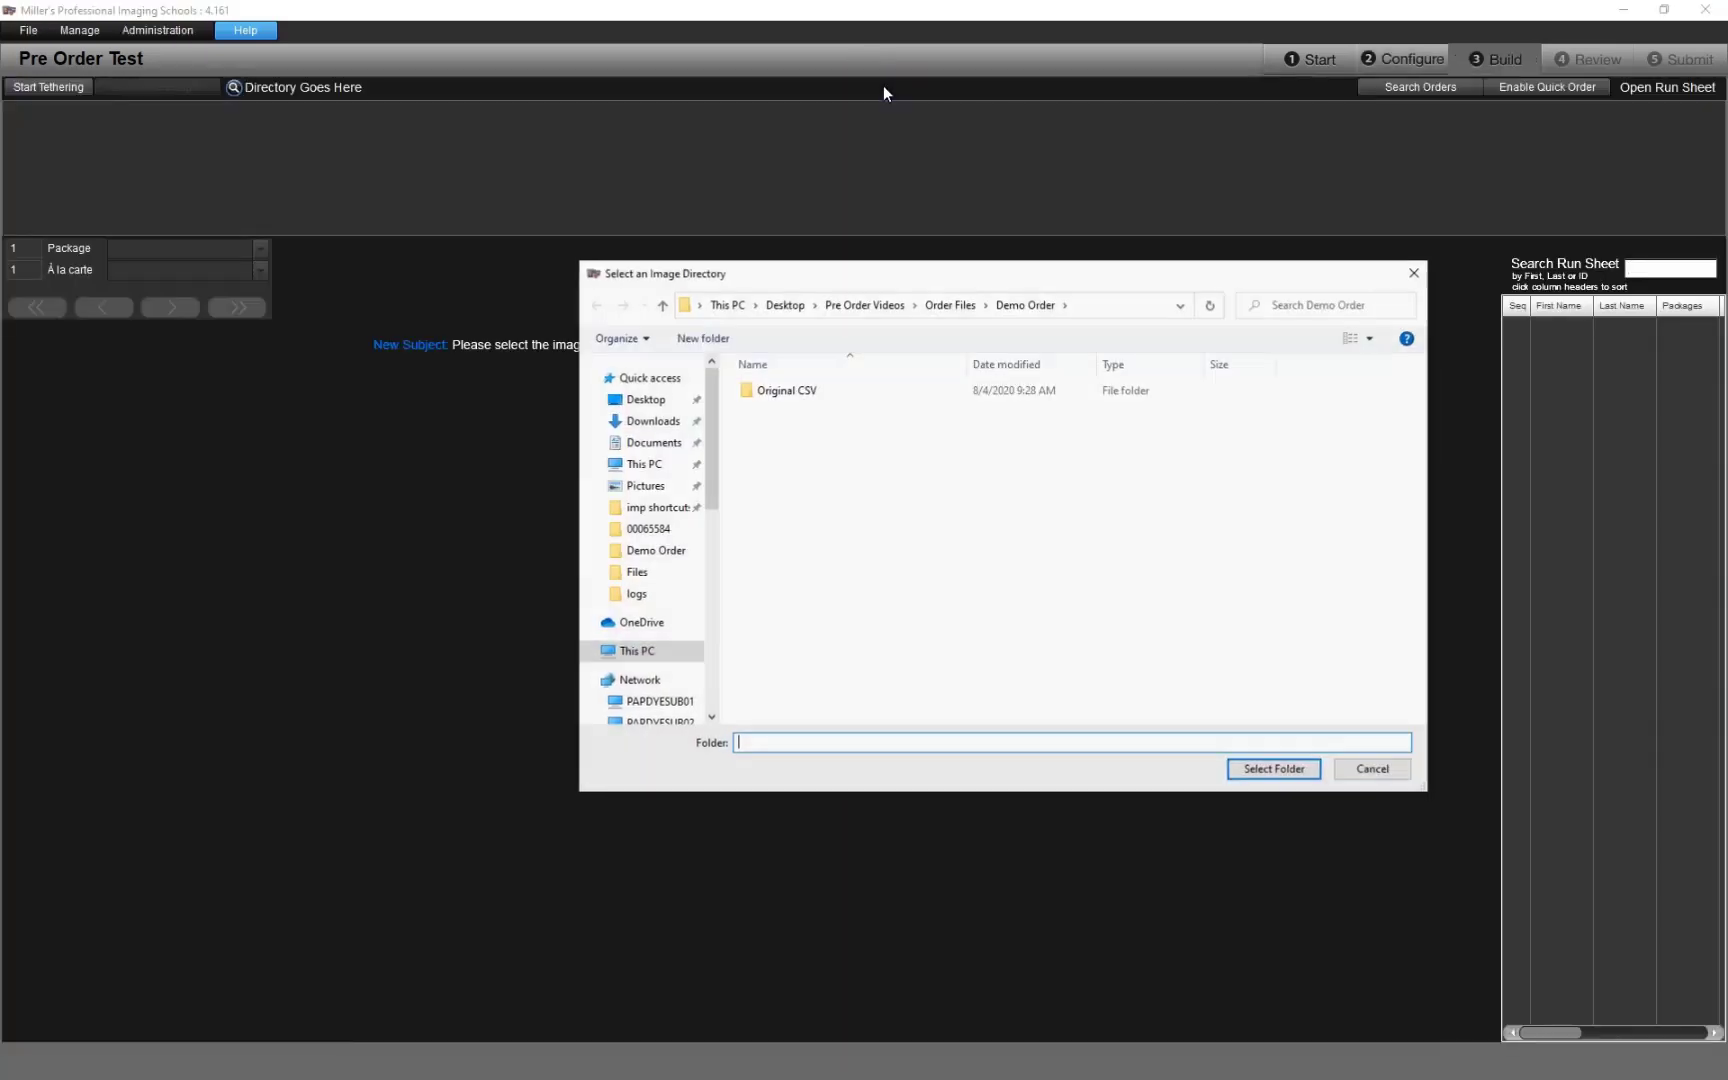
left_click(897, 316)
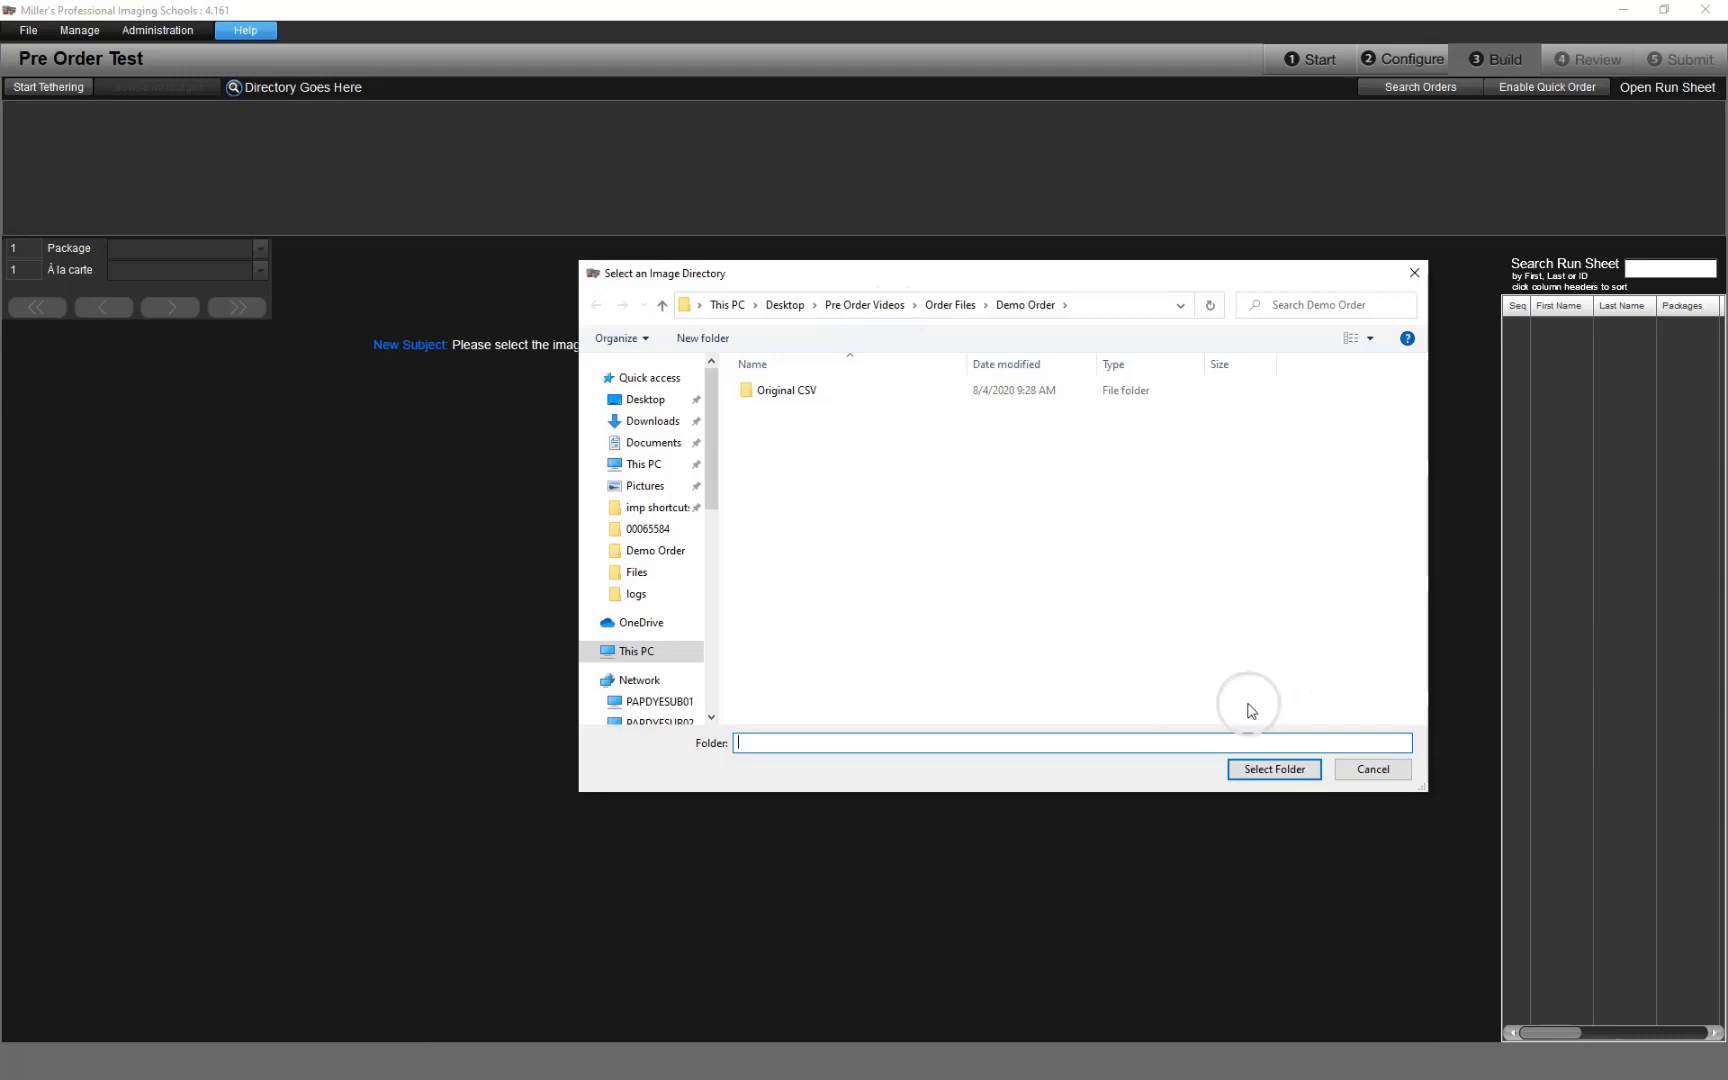
left_click(1251, 772)
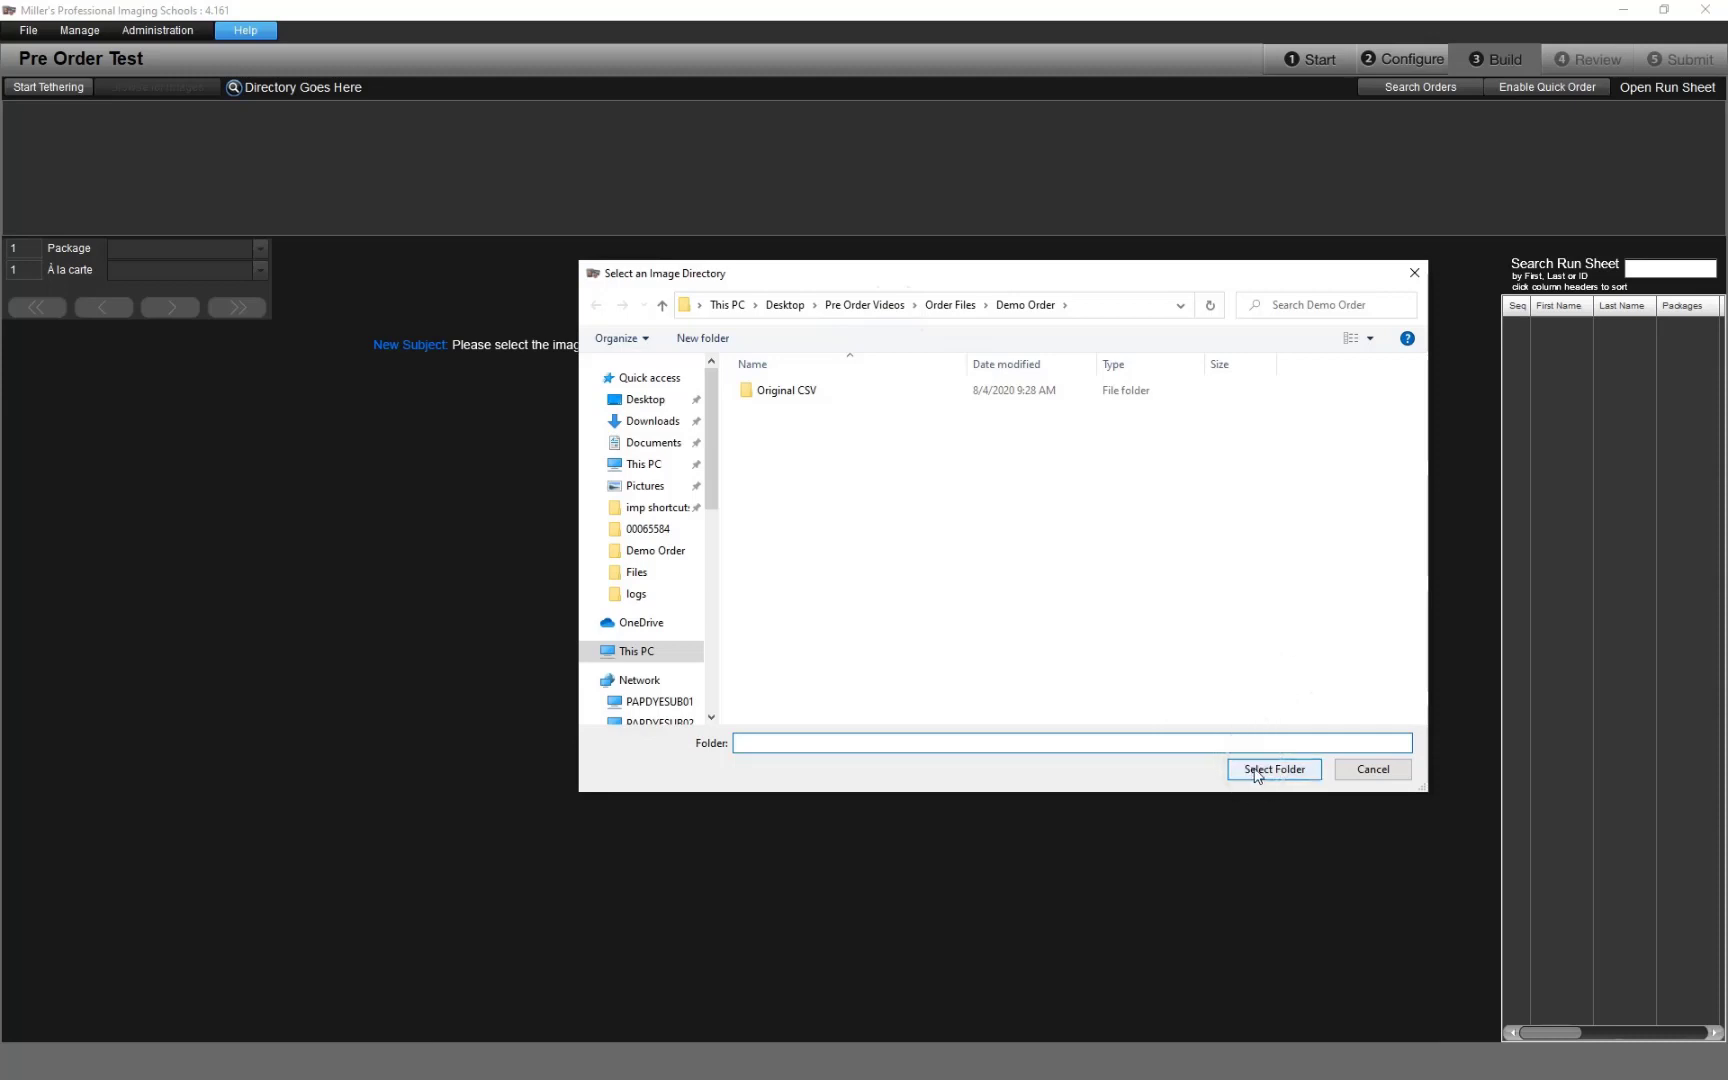
left_click(1256, 772)
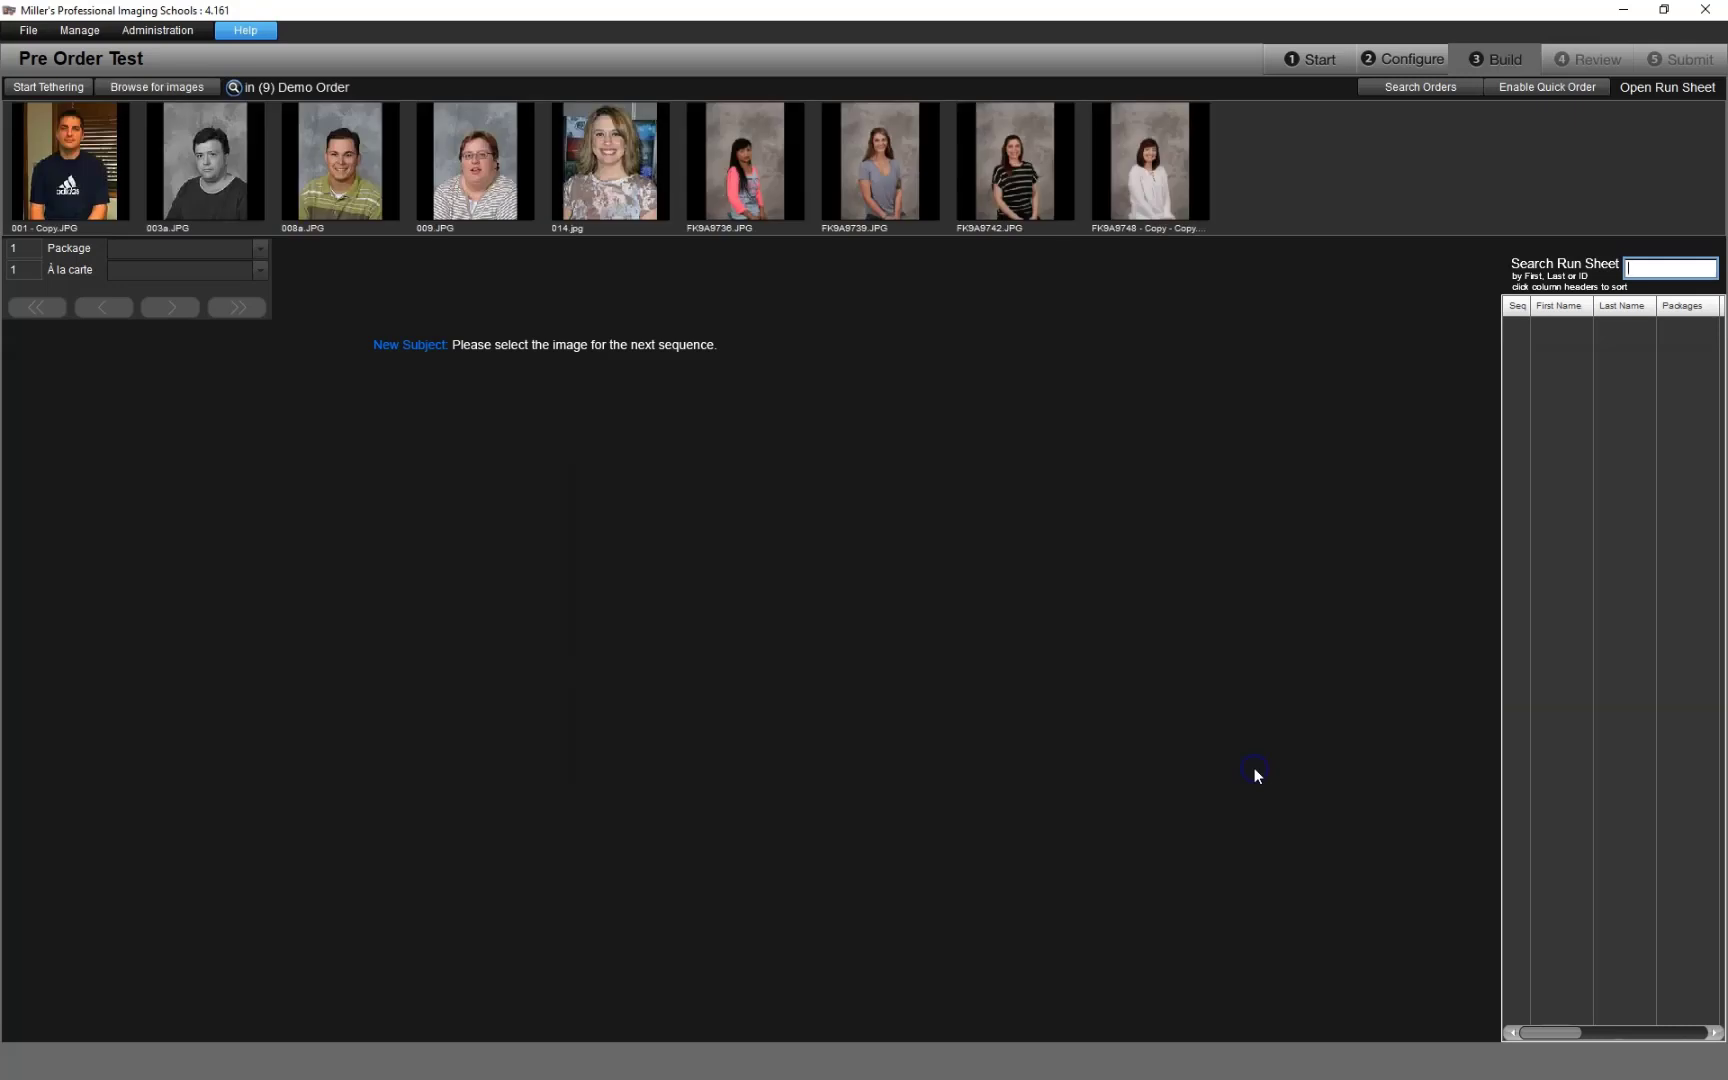
Look up the student by name for 008a.JPG and save it as record 1-1 with no prints.
left_click(317, 165)
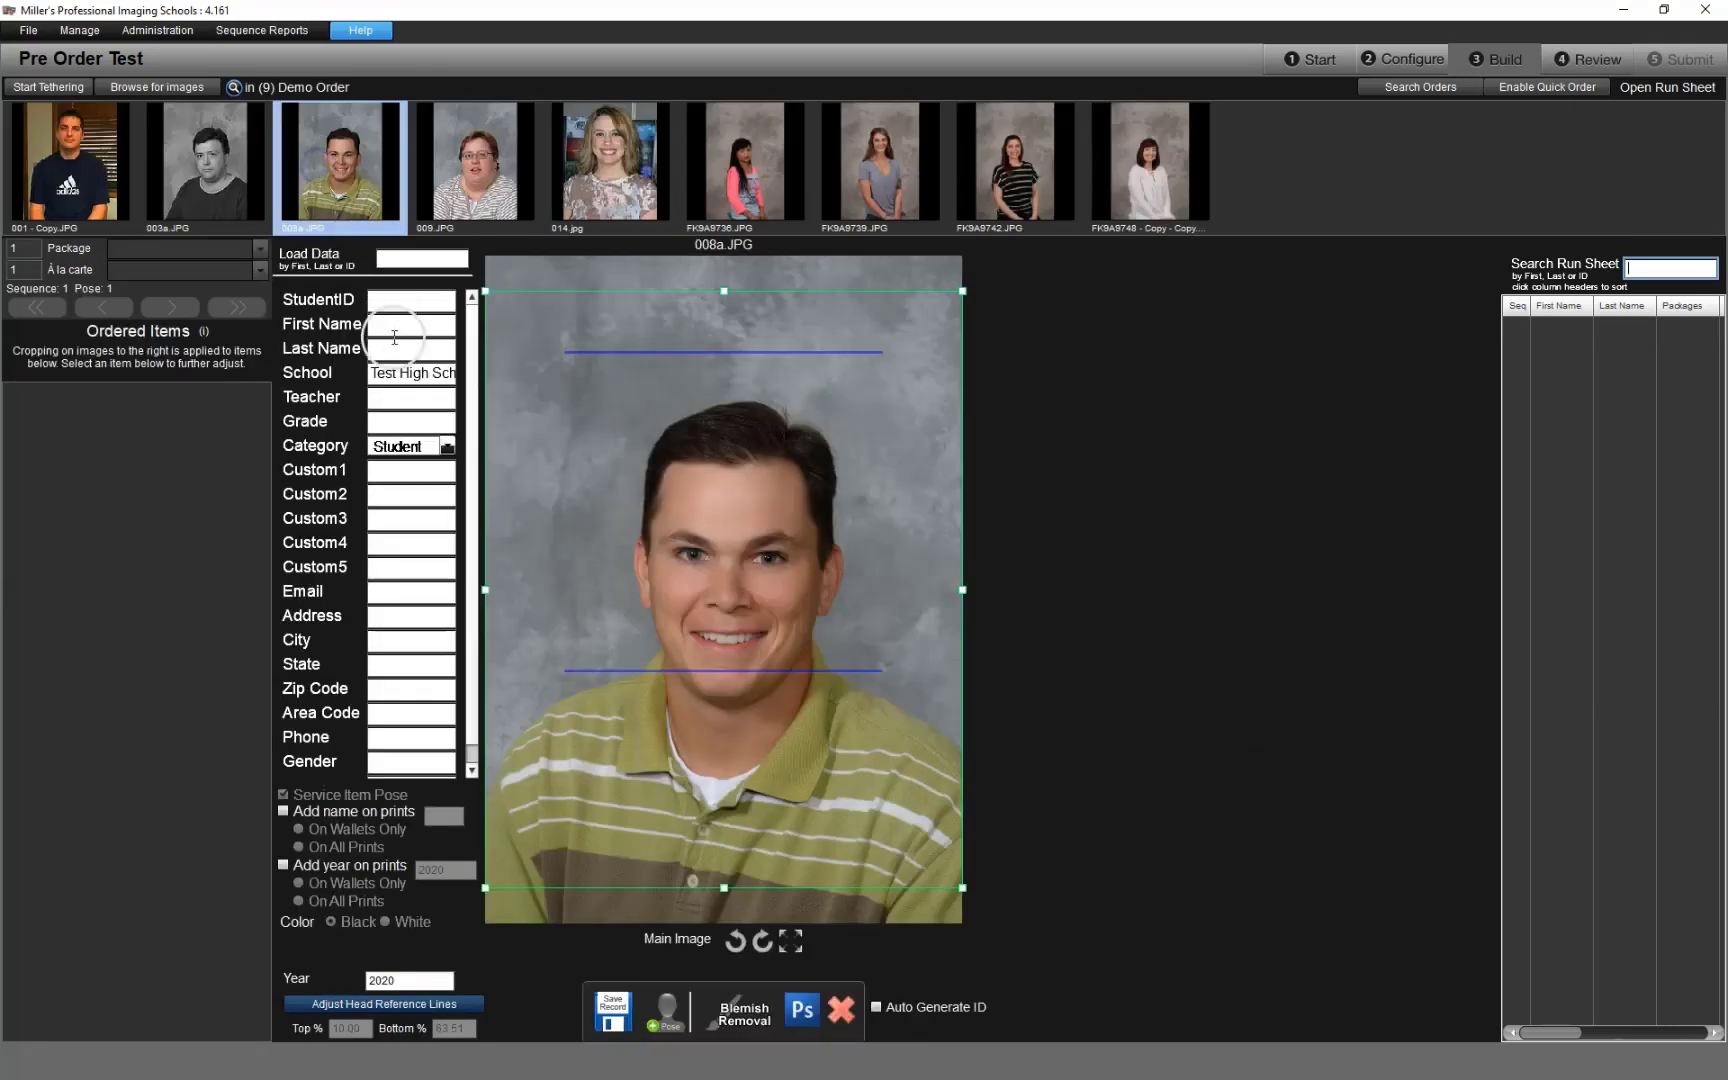
left_click(404, 265)
type("b")
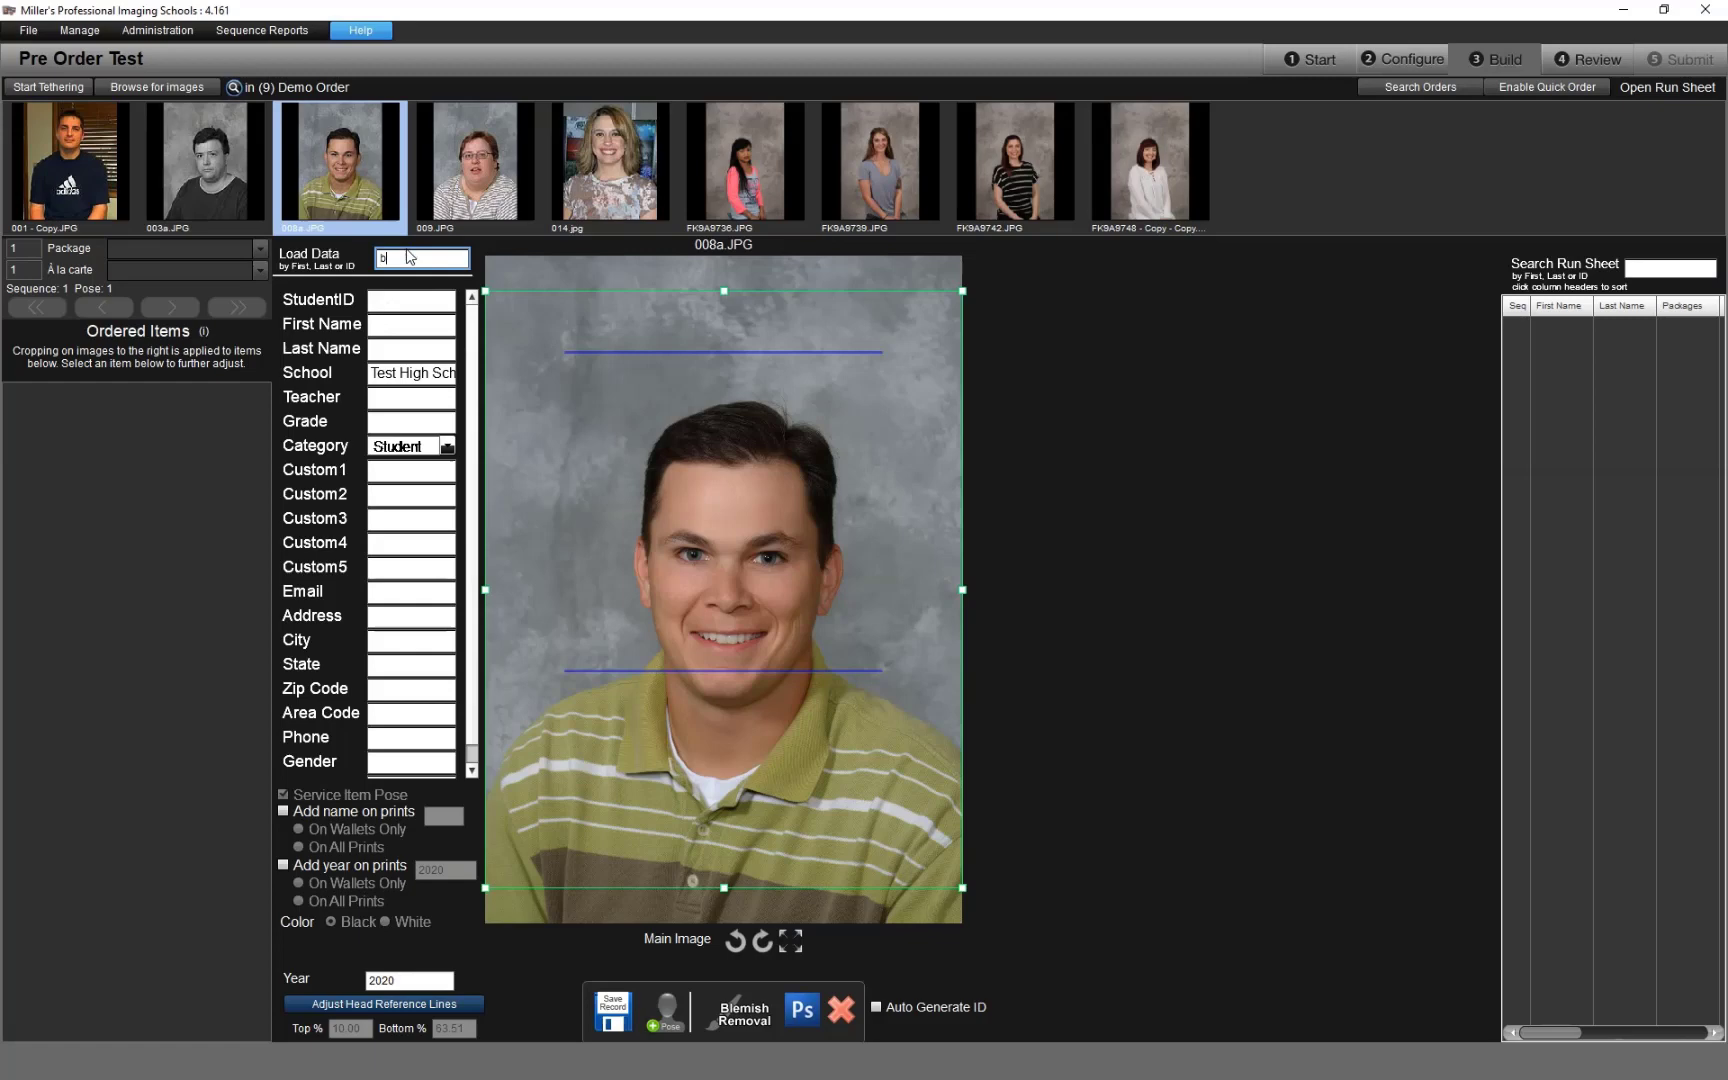
type("rian")
key("Return")
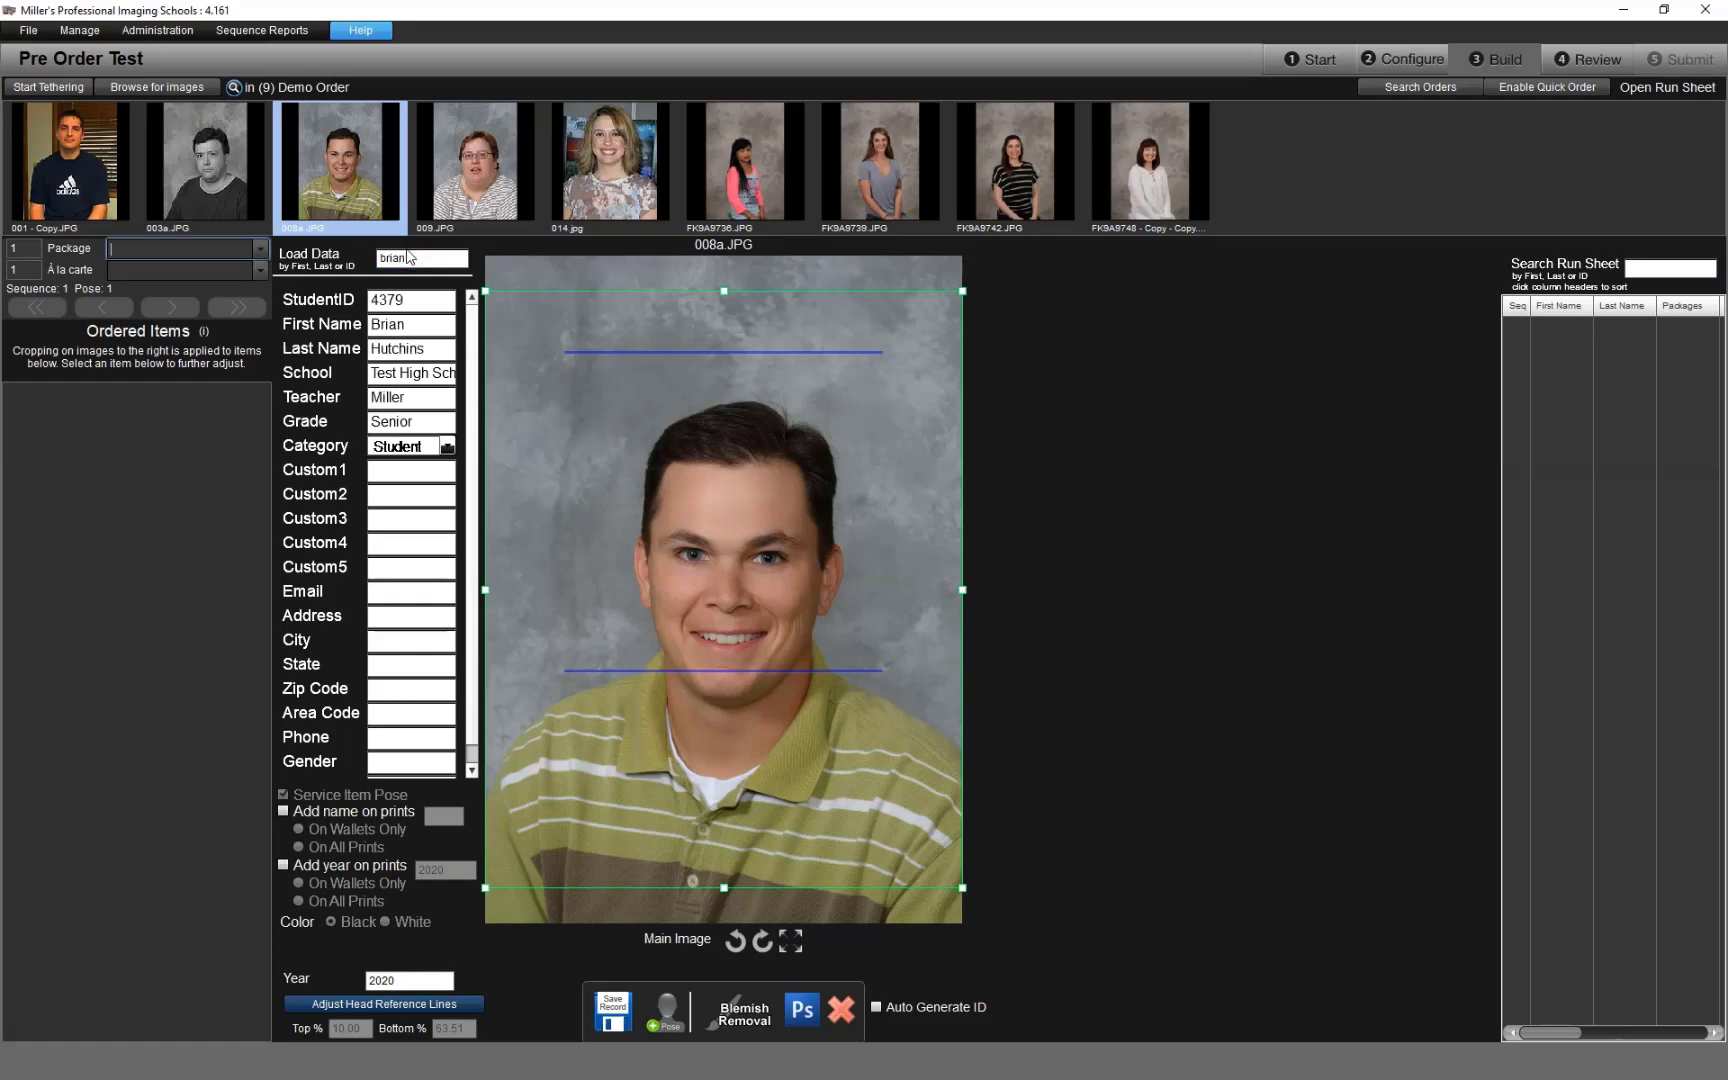
left_click(612, 1010)
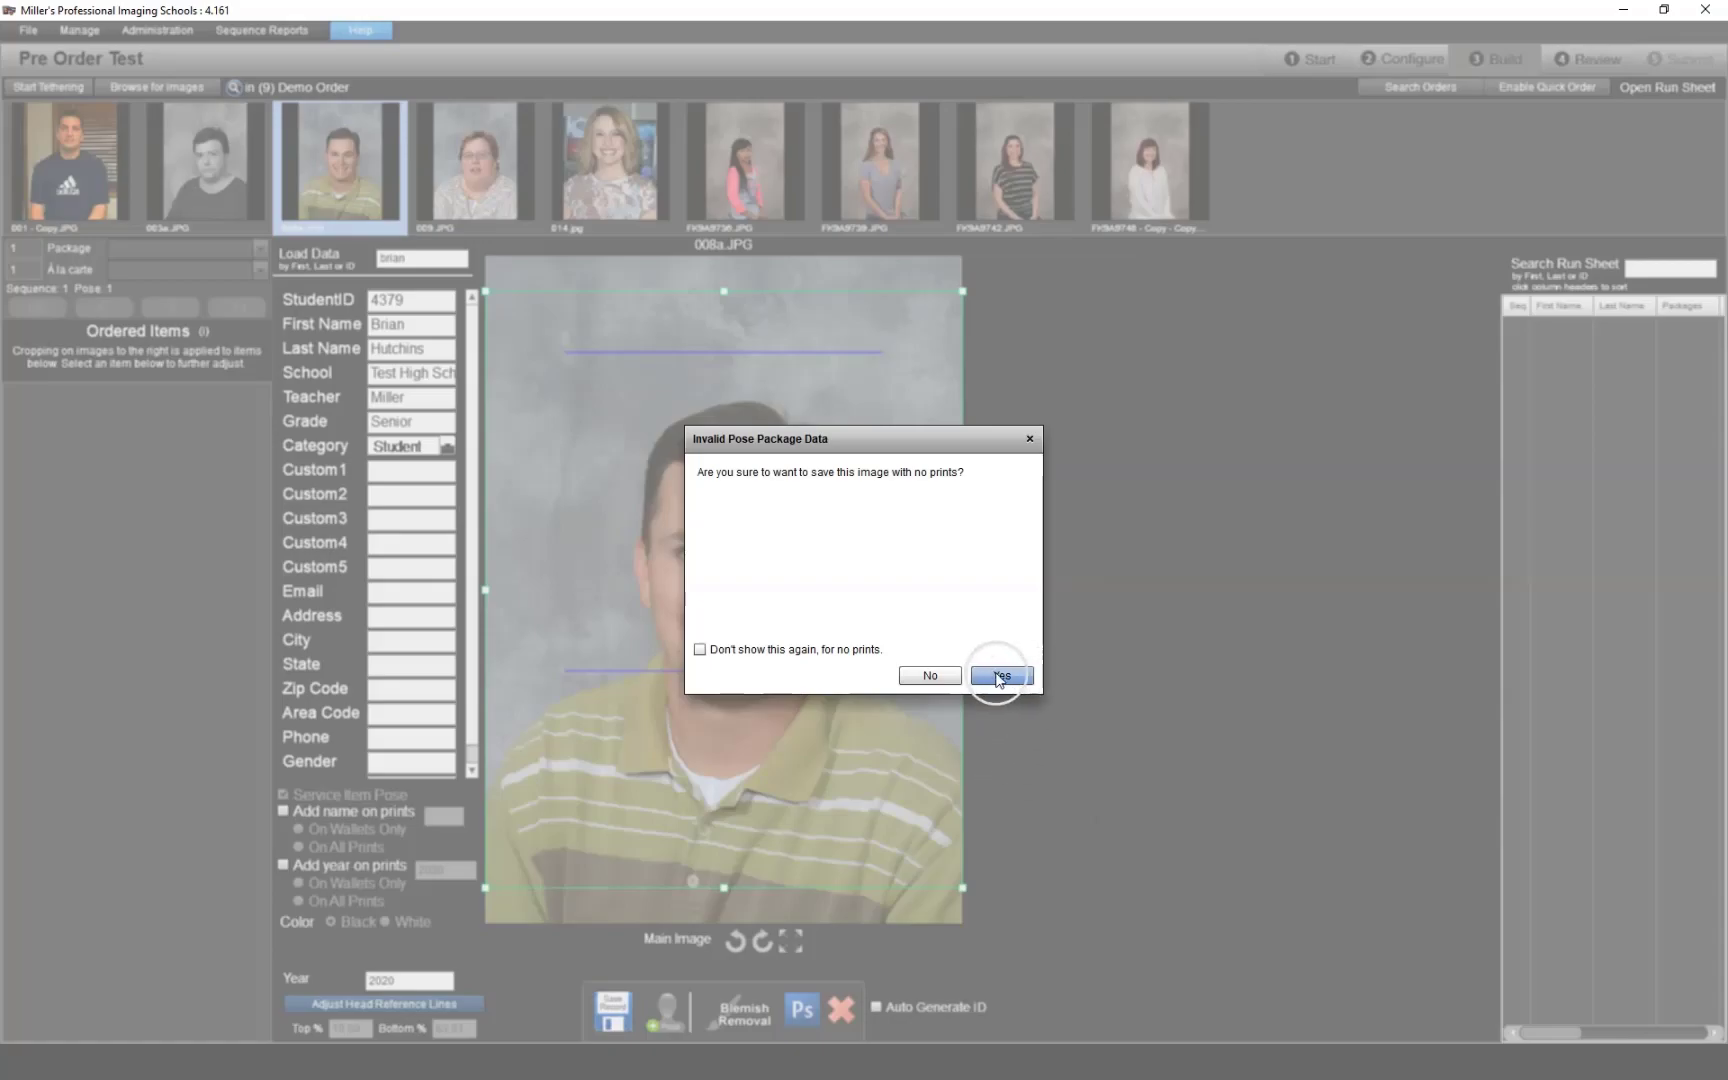
left_click(1001, 675)
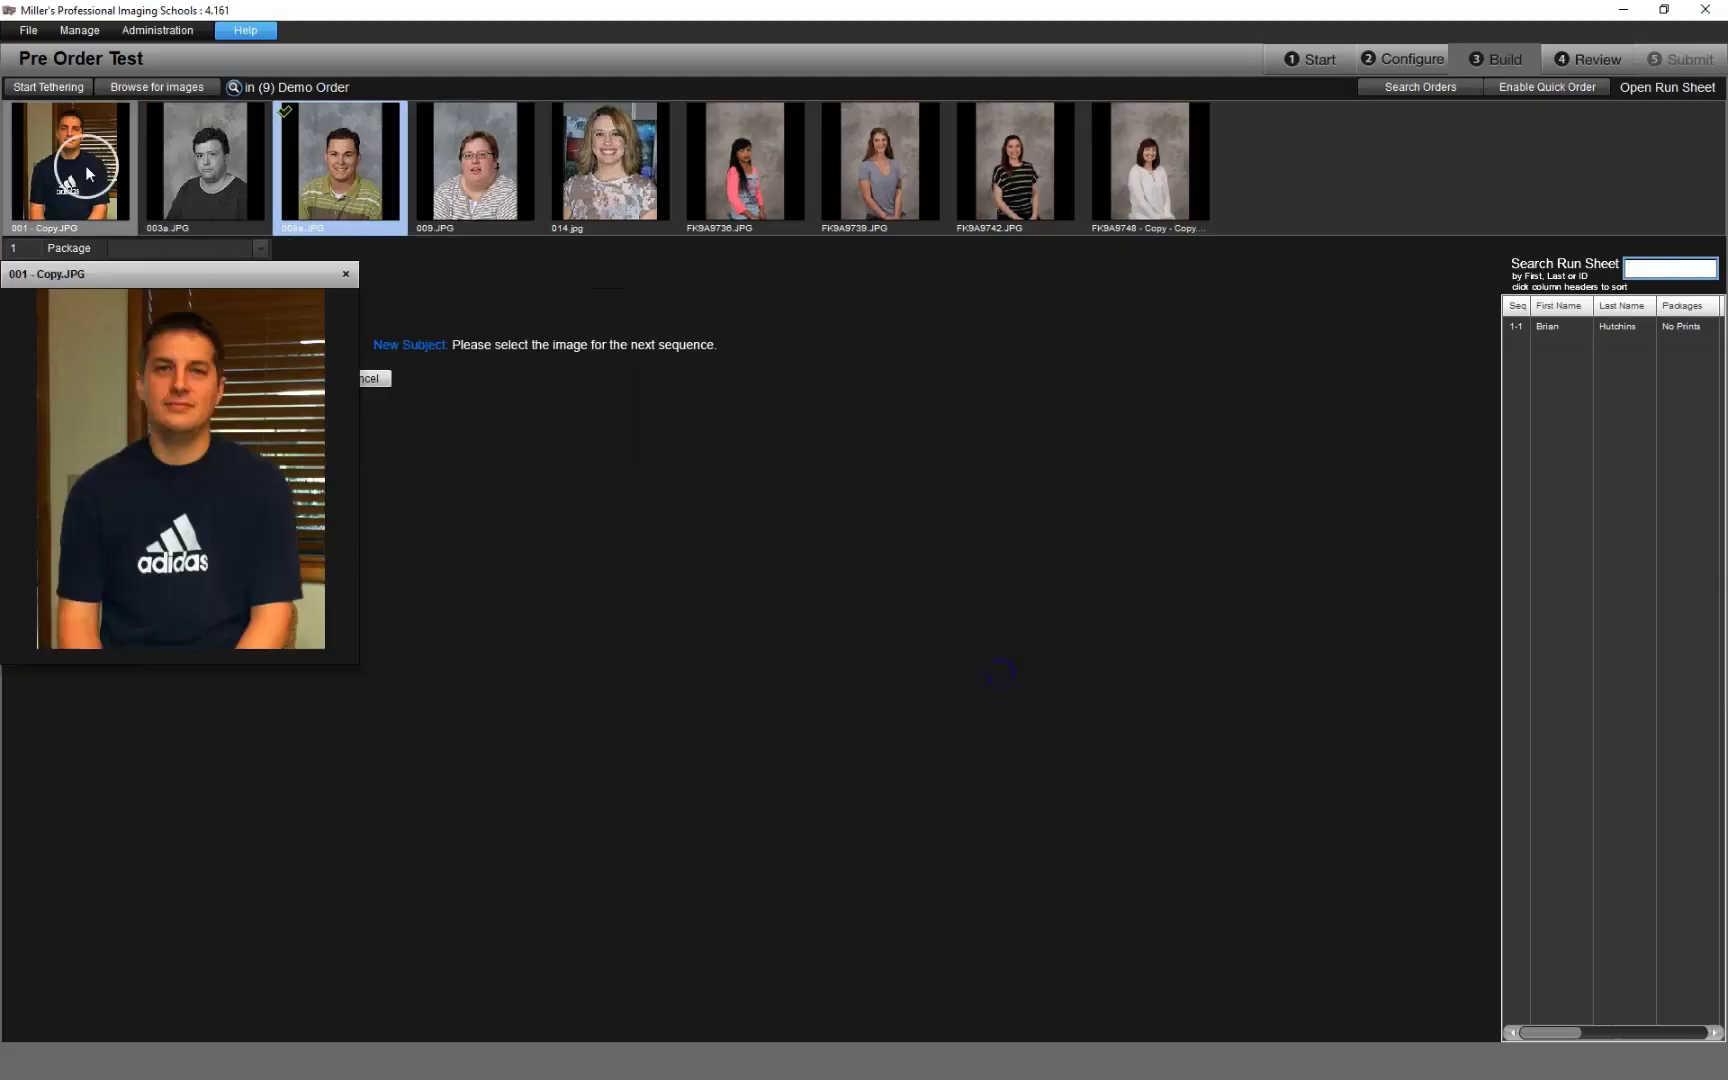
Load the ordering child's record onto 001 - Copy.JPG and save it with Package B (B-1).
left_click(77, 156)
left_click(420, 260)
type("ma")
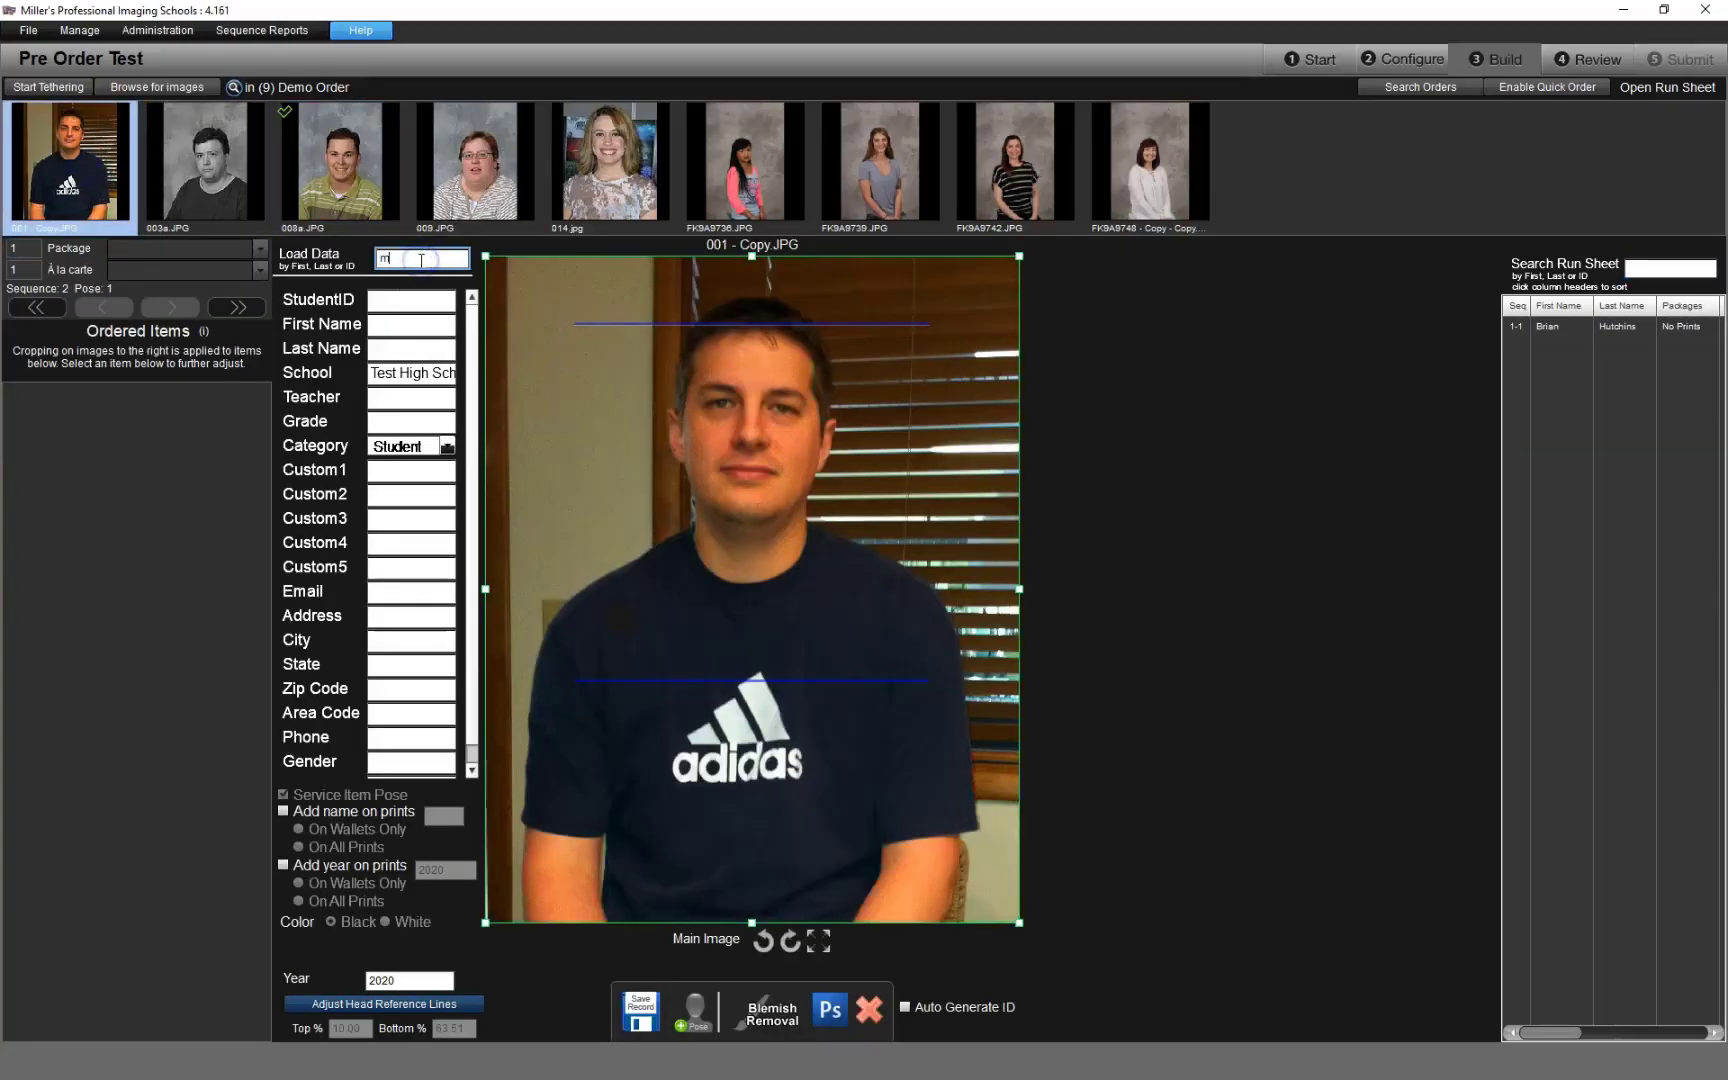
type("tt")
key("Return")
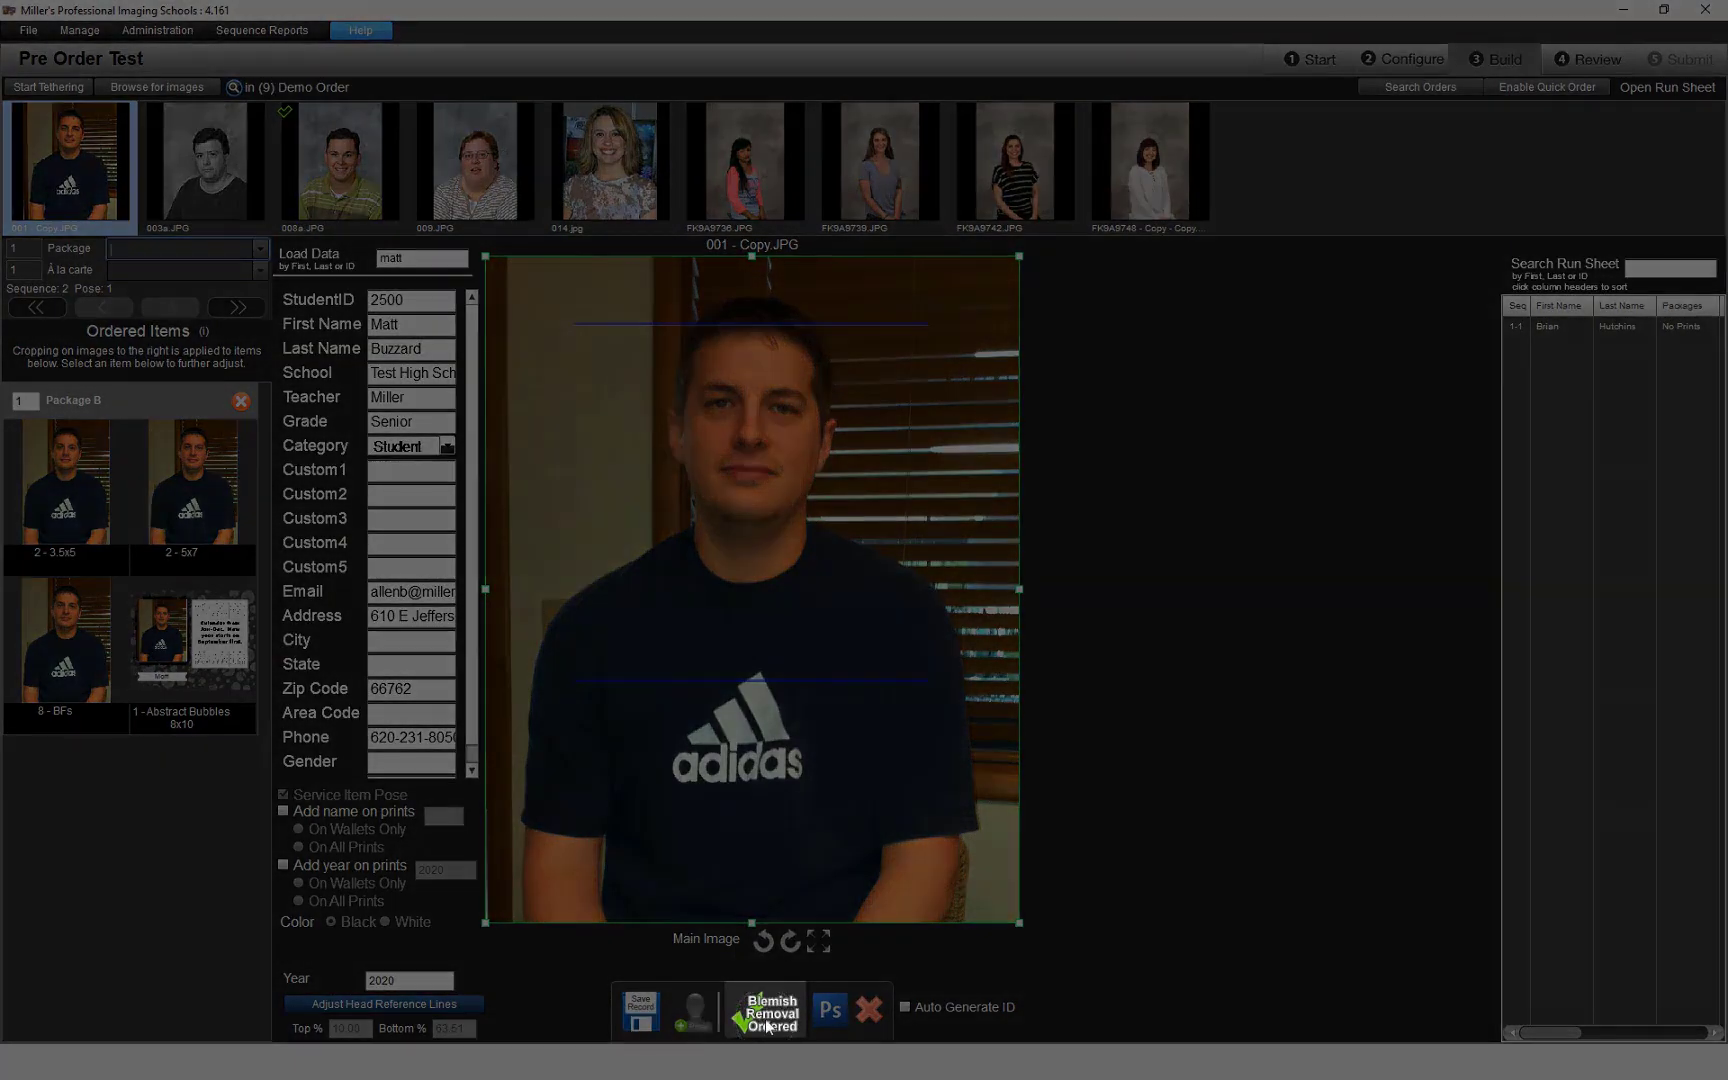
left_click(632, 1018)
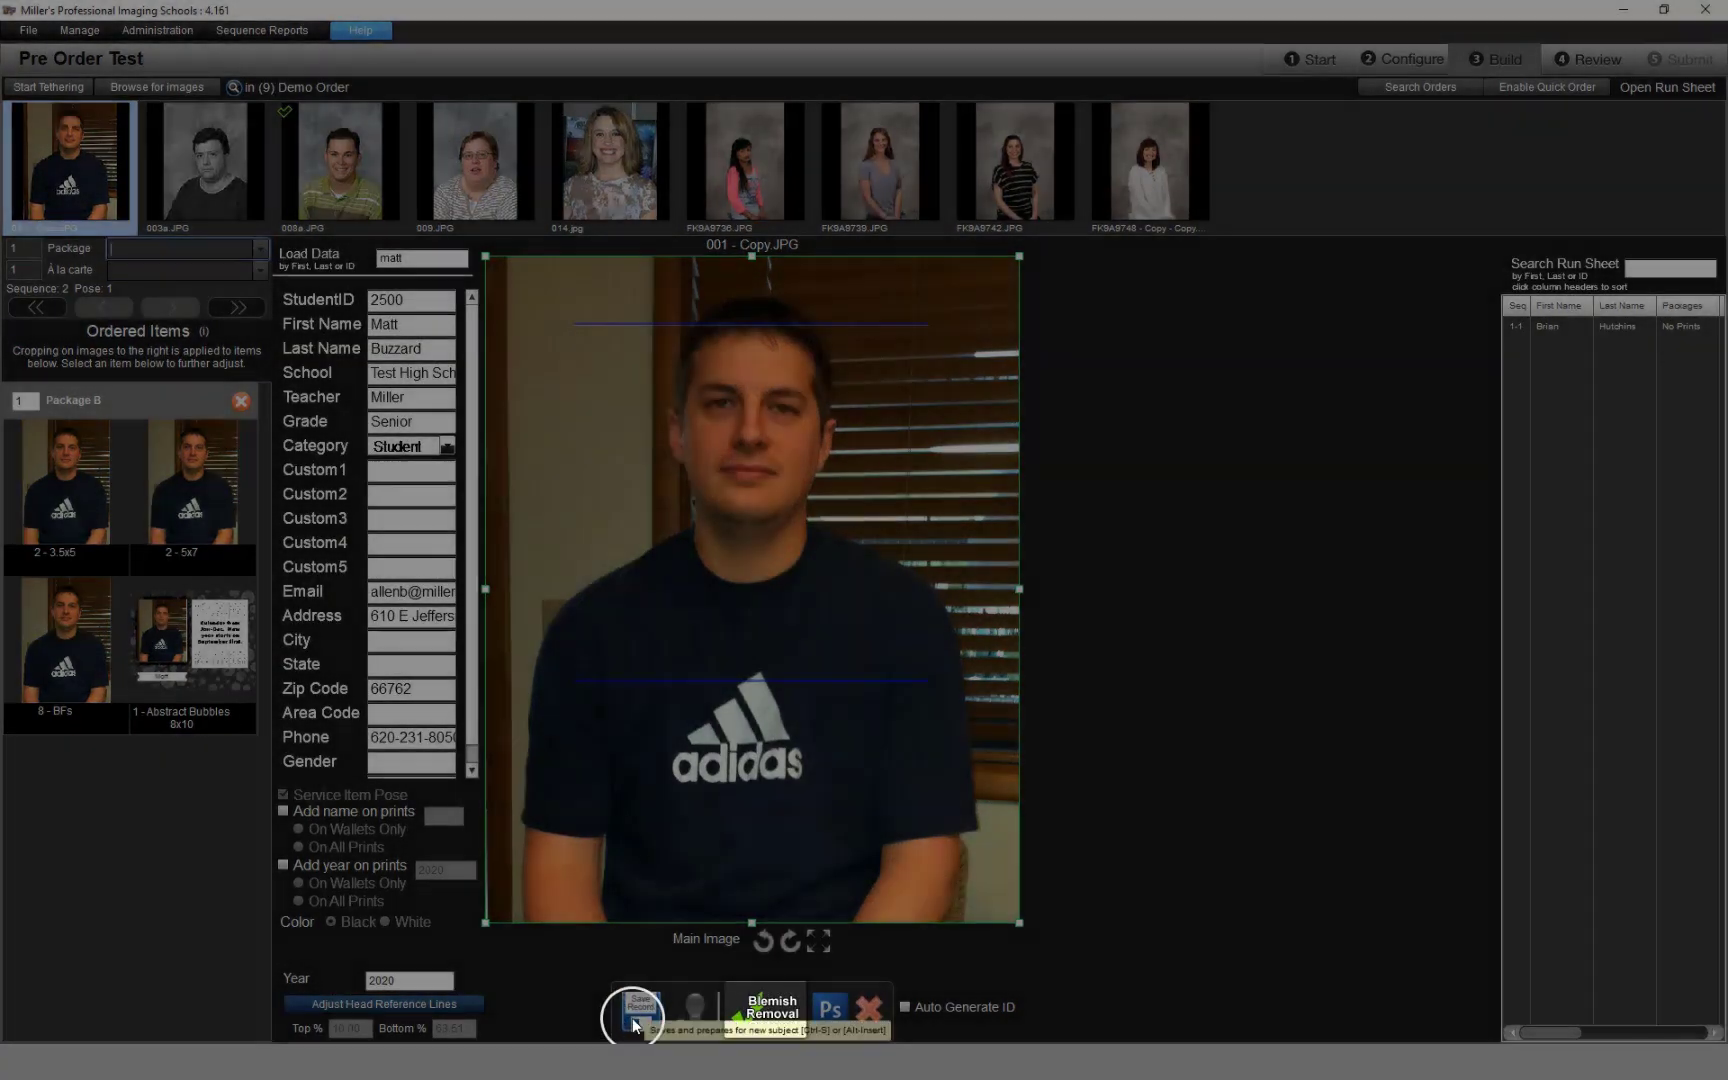